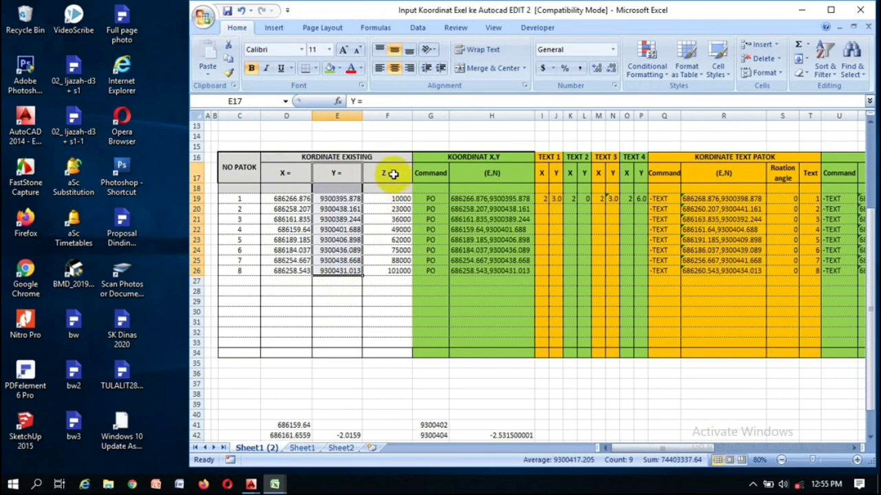
left_click(335, 200)
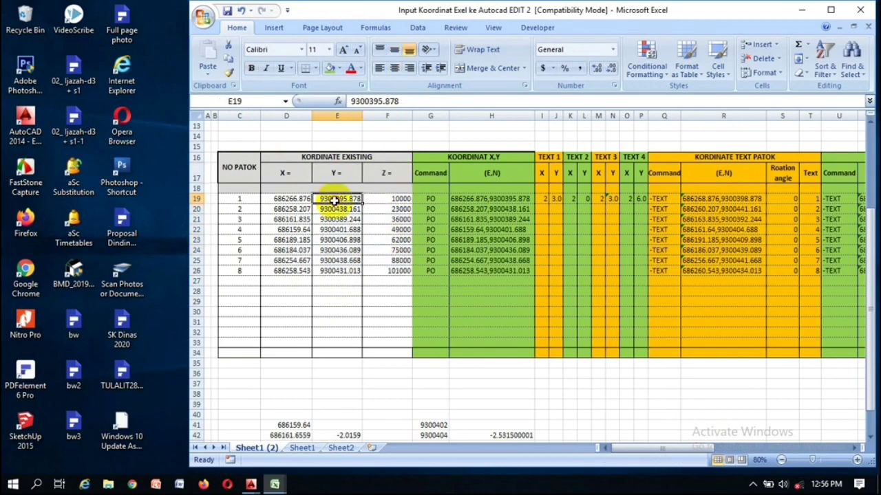
left_click(288, 199)
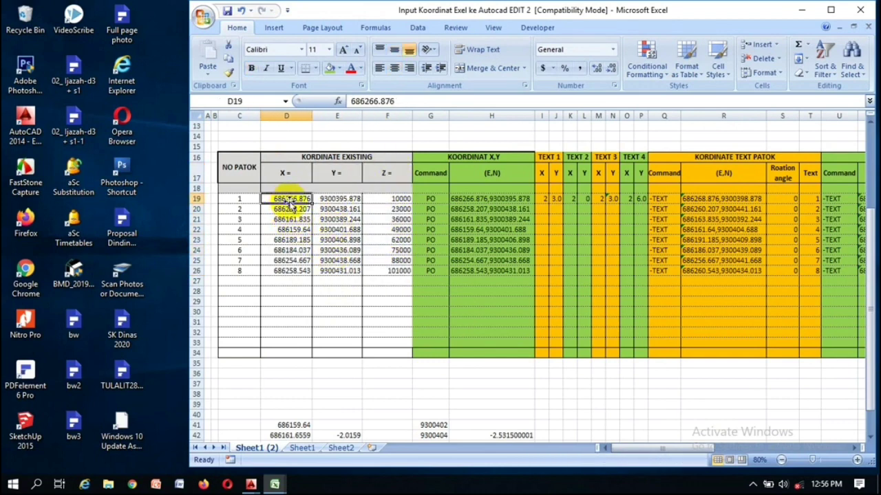
left_click(349, 269)
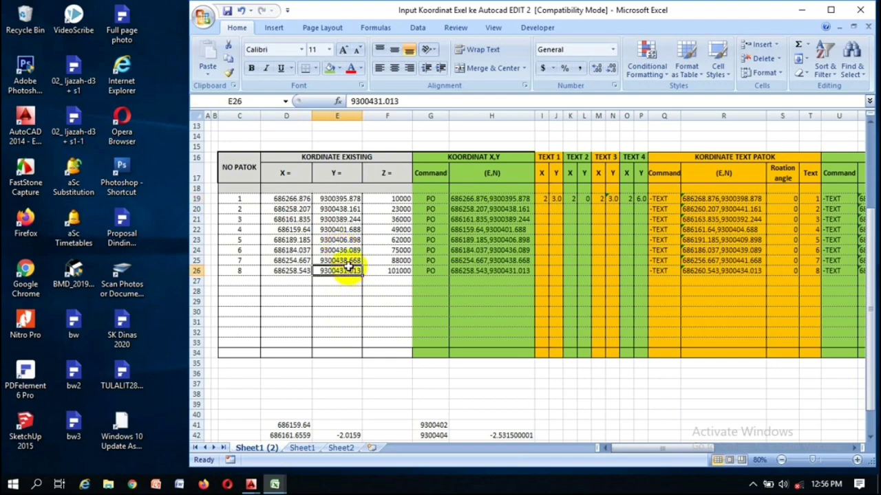
Copy the PO commands and coordinates in G19:H26 from Excel and run them in the AutoCAD drawing to plot the survey points
left_click(251, 484)
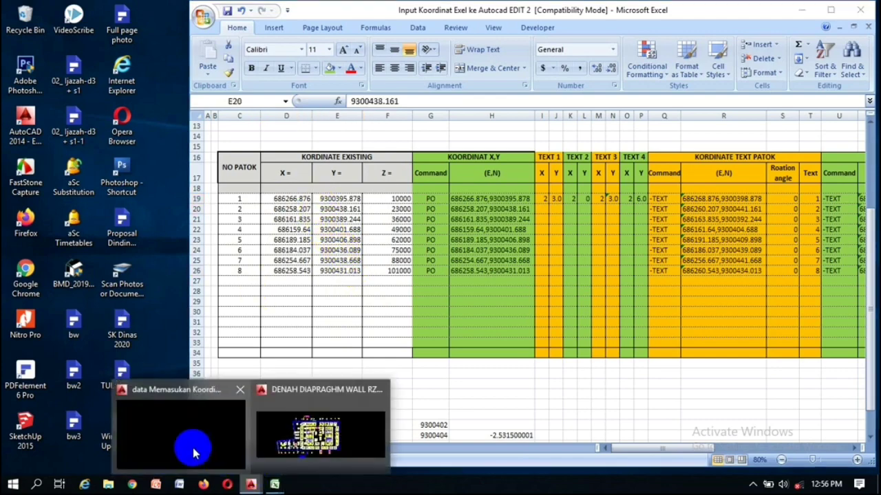
left_click(191, 449)
left_click(170, 192)
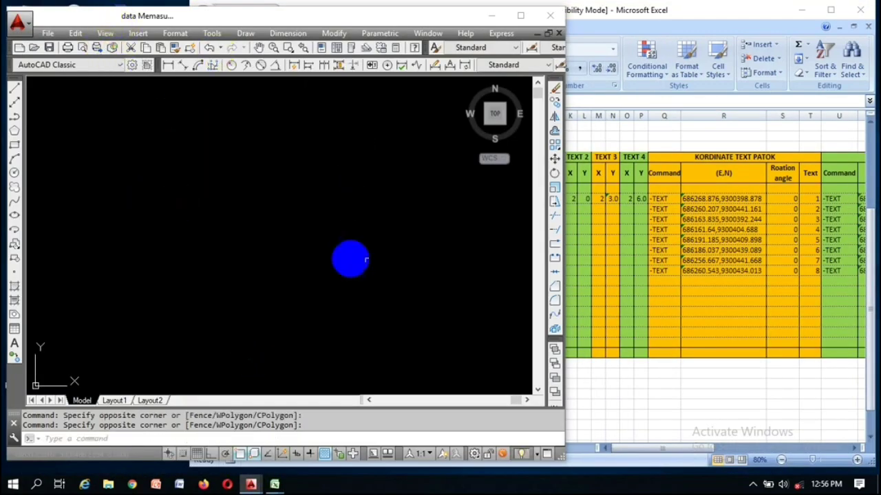
left_click(719, 292)
left_click_drag(430, 199, 502, 270)
left_click(180, 322)
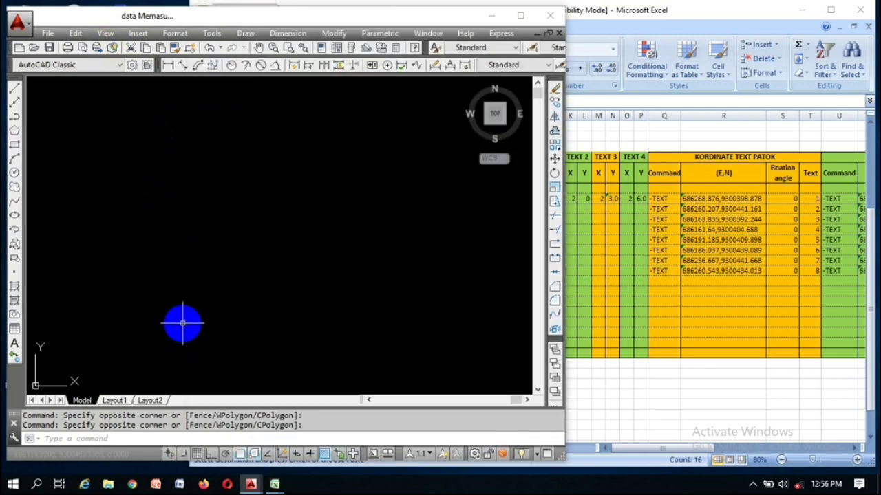
key("ctrl+v")
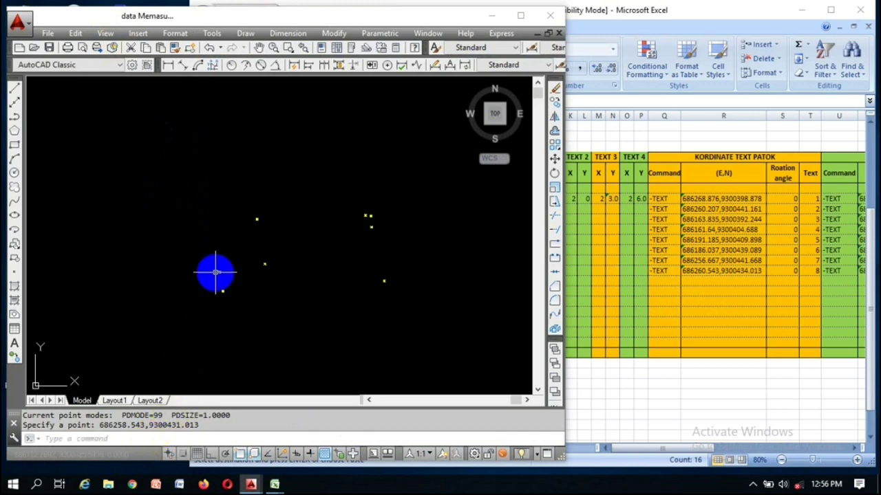
scroll(147, 334, "up", 5)
scroll(324, 299, "down", 4)
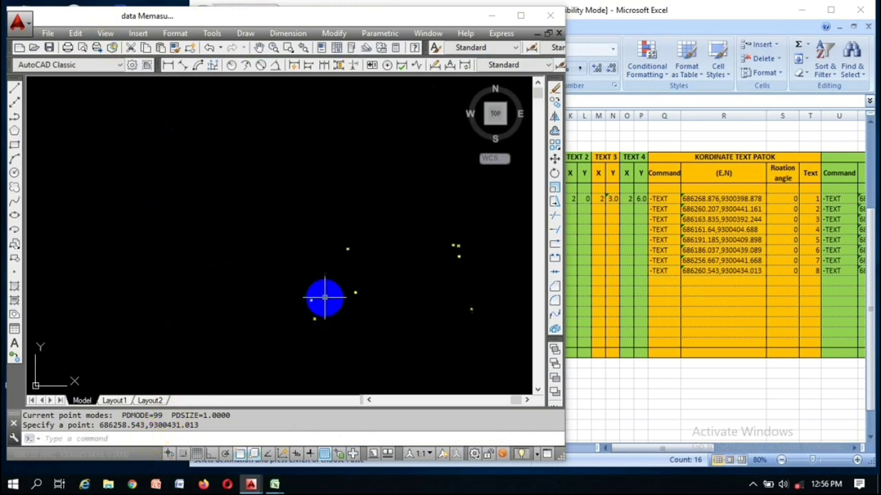
scroll(147, 243, "up", 4)
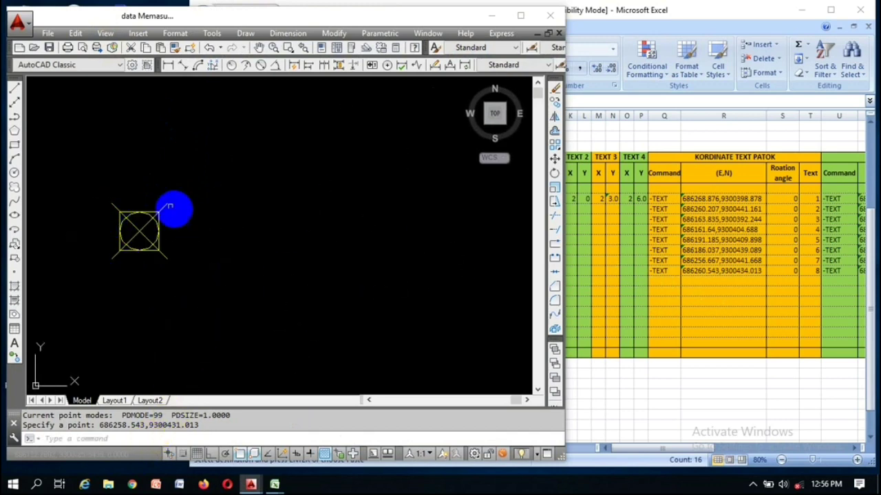
scroll(309, 264, "down", 6)
Copy the KORDINATE TEXT PATOK block Q19:T26 from Excel into AutoCAD to label the points with numbers 1 to 8
left_click(681, 253)
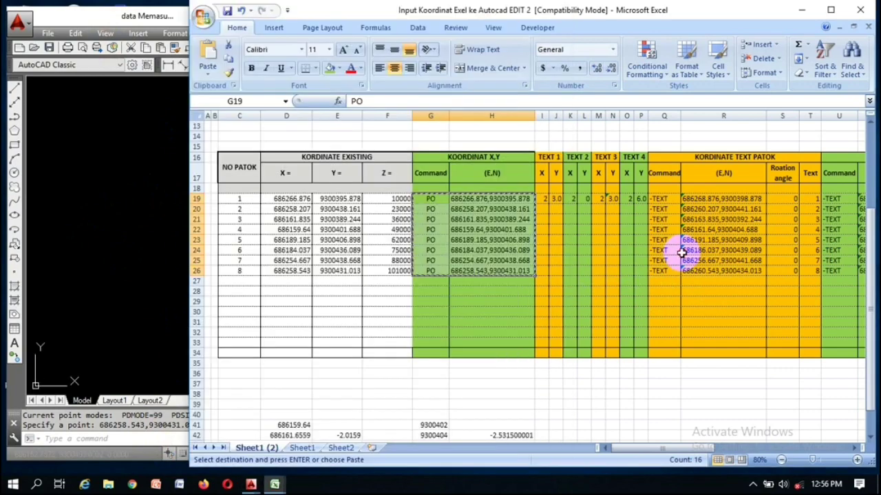
left_click(686, 260)
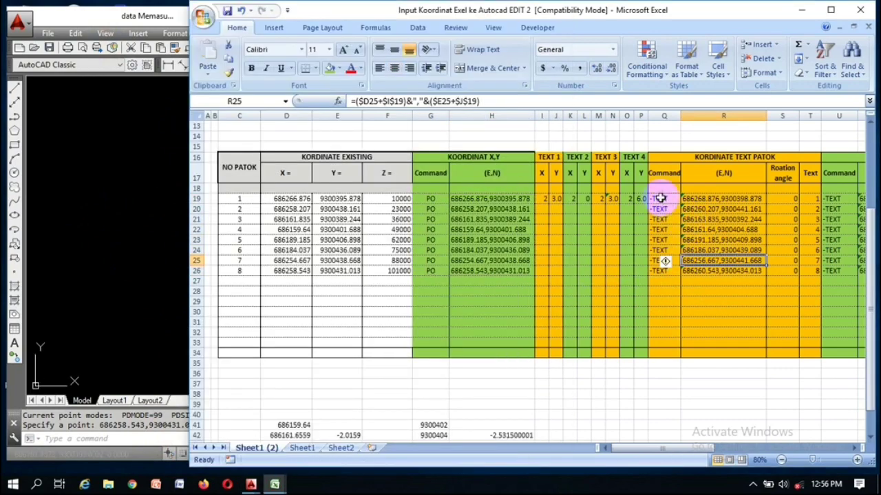
left_click_drag(660, 198, 812, 275)
key("ctrl+c")
left_click(107, 232)
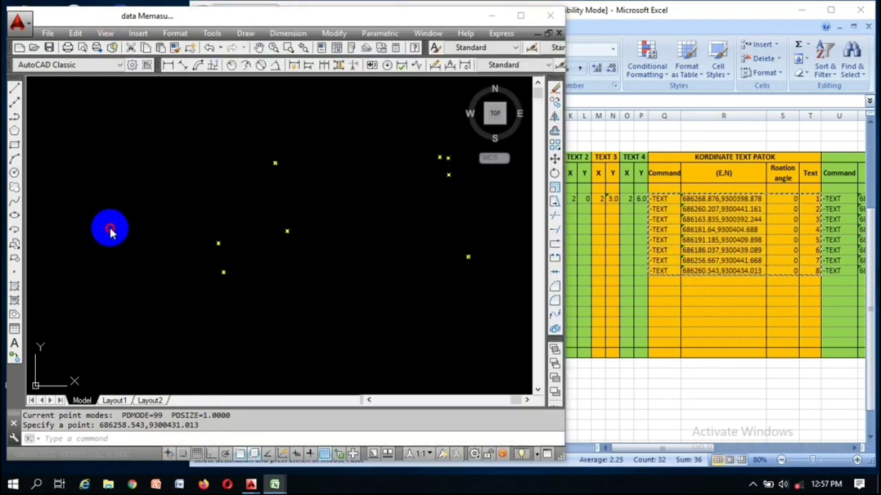
scroll(212, 295, "up", 5)
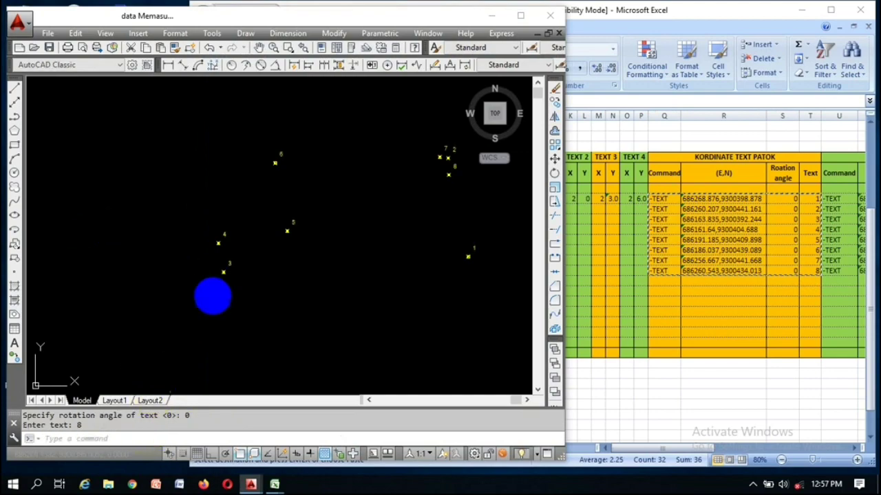
scroll(243, 244, "down", 2)
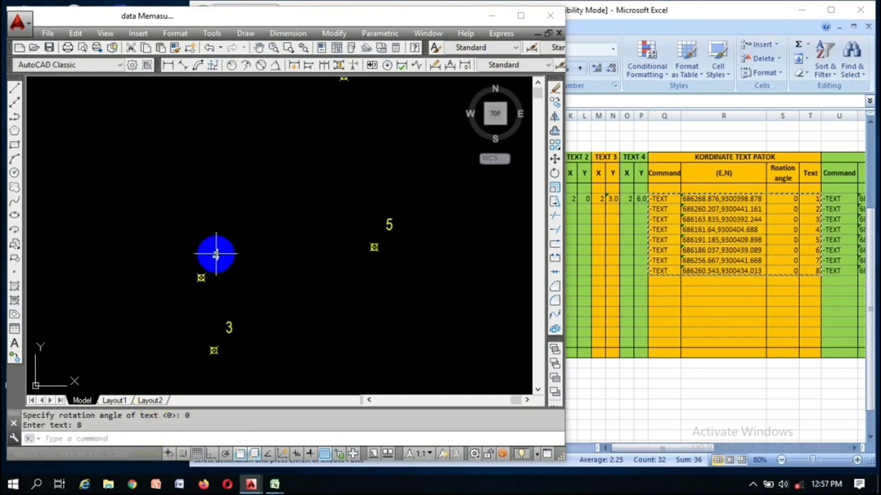
Copy the KORDINATE TEXT ELEVASI block U19:X26 from Excel into AutoCAD to add the Z elevation labels at the points
left_click(745, 287)
left_click_drag(667, 448, 733, 447)
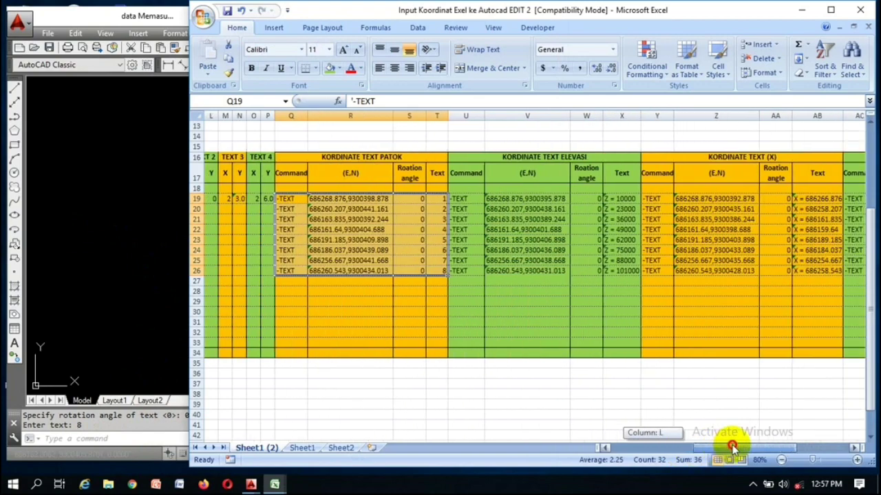
left_click_drag(457, 199, 619, 275)
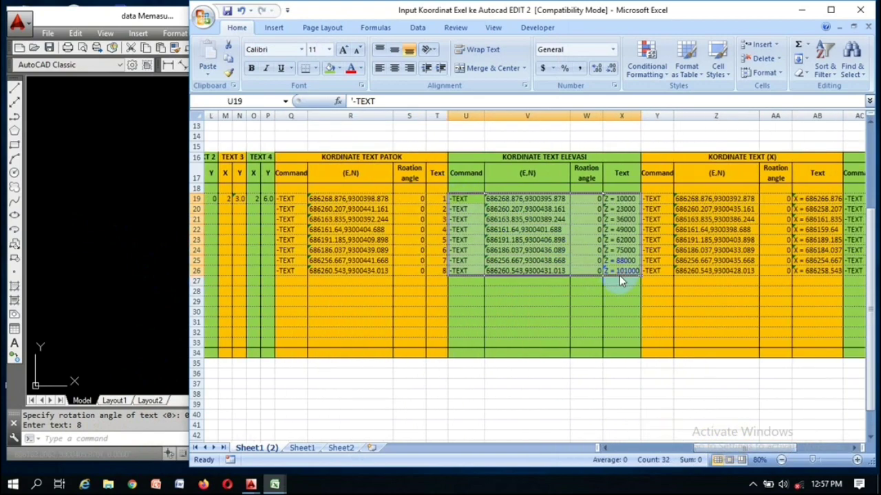
key("ctrl+c")
left_click(131, 233)
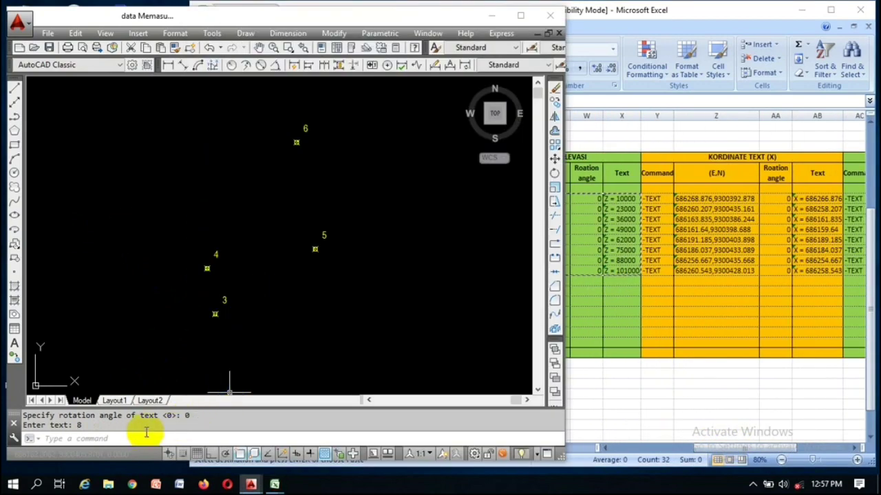
scroll(172, 314, "up", 4)
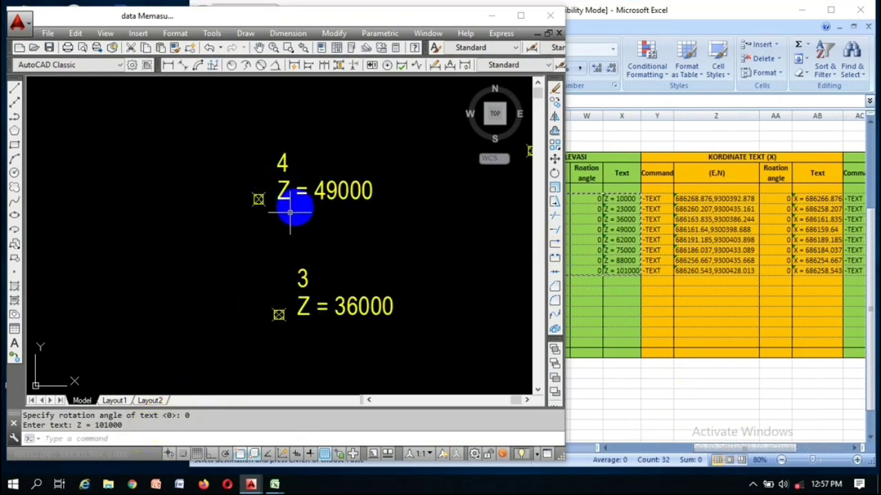
Copy the KORDINATE TEXT (X) block Y19:AB26 from Excel into AutoCAD to add the X coordinate labels
left_click(714, 239)
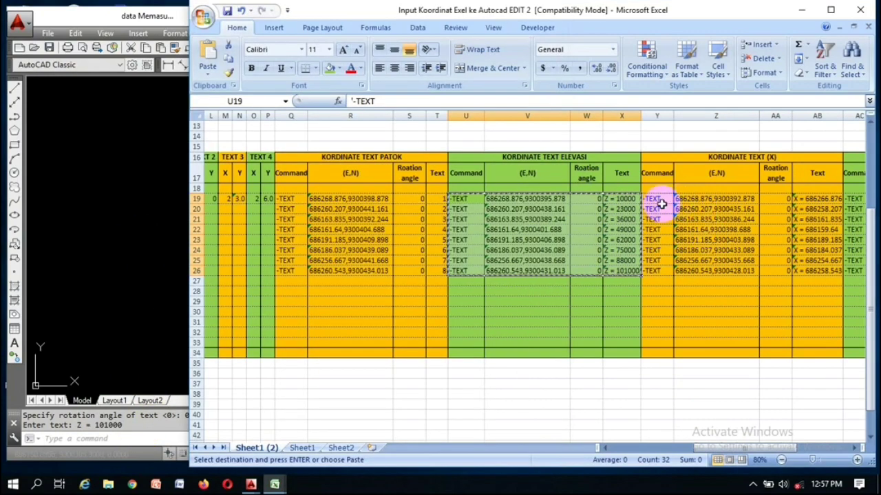
left_click_drag(657, 200, 836, 271)
left_click(157, 251)
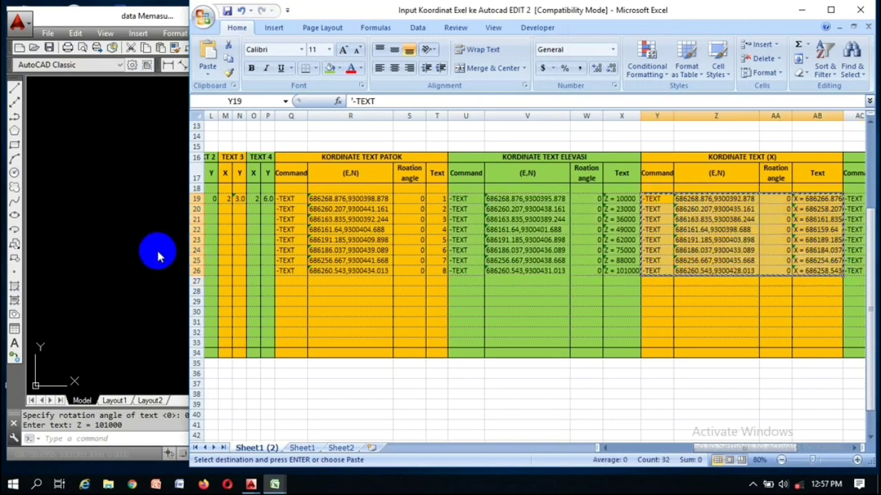
key("ctrl+v")
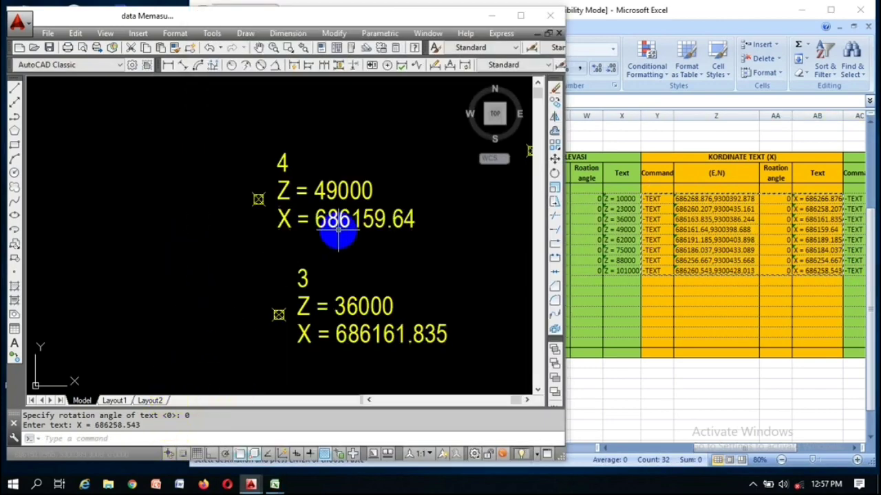
scroll(335, 232, "down", 2)
Copy the KORDINATE TEXT (Y) block AC19:AF26 from Excel and run it at the AutoCAD command line to add the Y coordinate labels
left_click(778, 327)
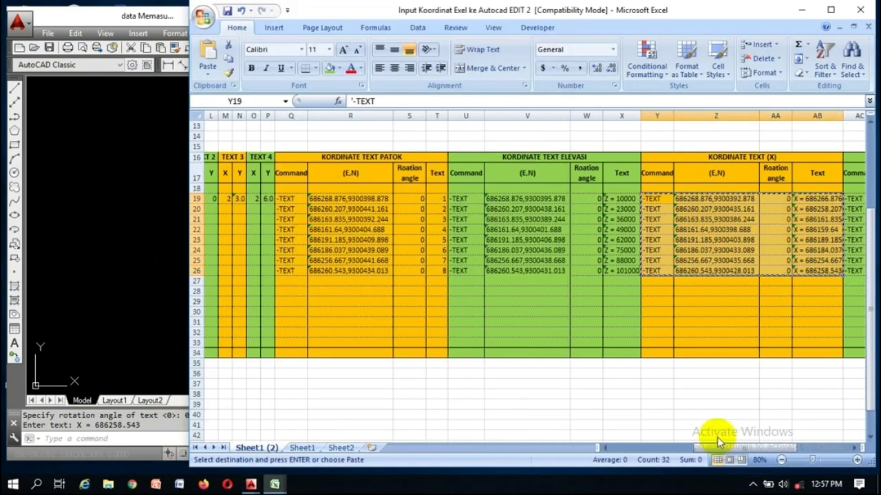
left_click_drag(727, 448, 777, 447)
left_click_drag(672, 200, 670, 271)
key("ctrl+c")
left_click(115, 441)
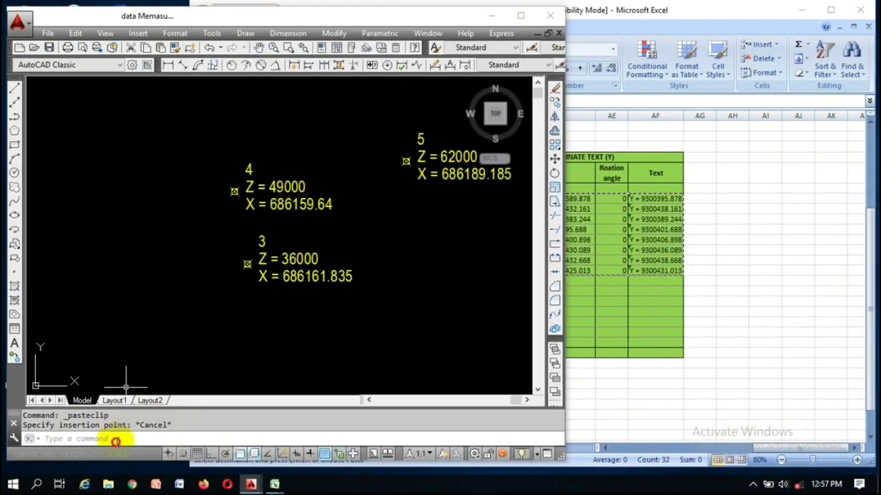
key("ctrl+v")
scroll(236, 220, "down", 4)
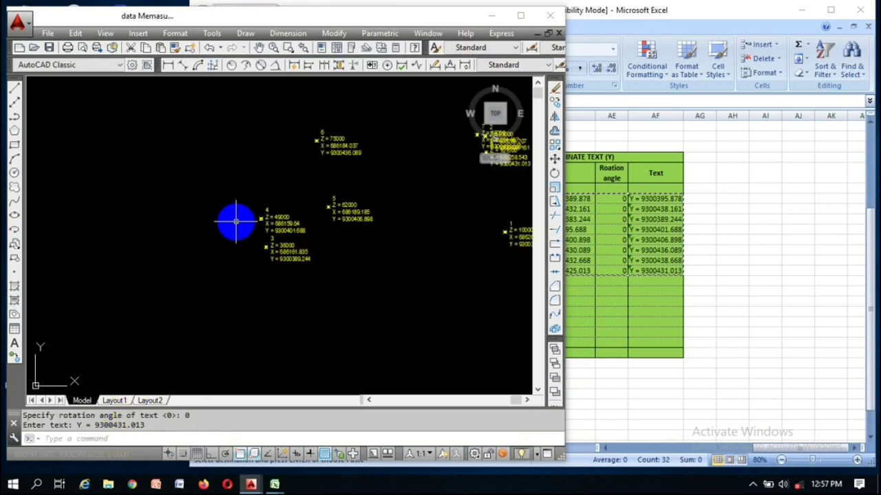
scroll(305, 240, "up", 6)
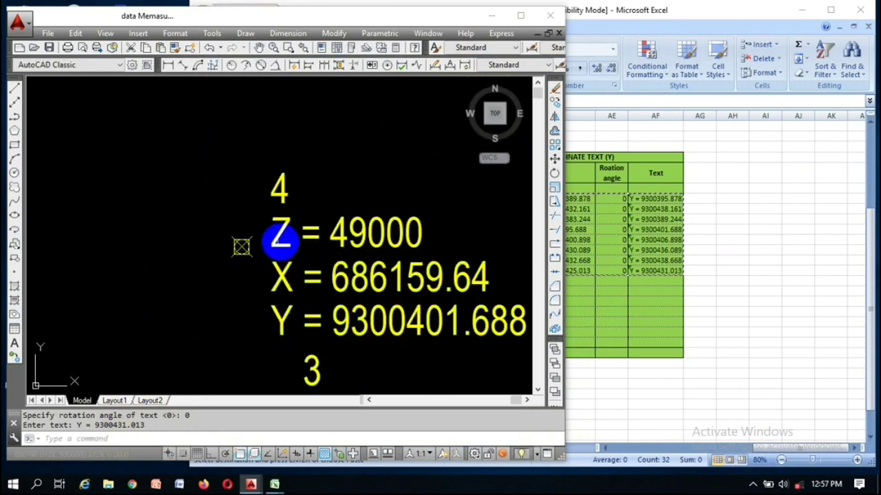
key("Escape")
key("Escape")
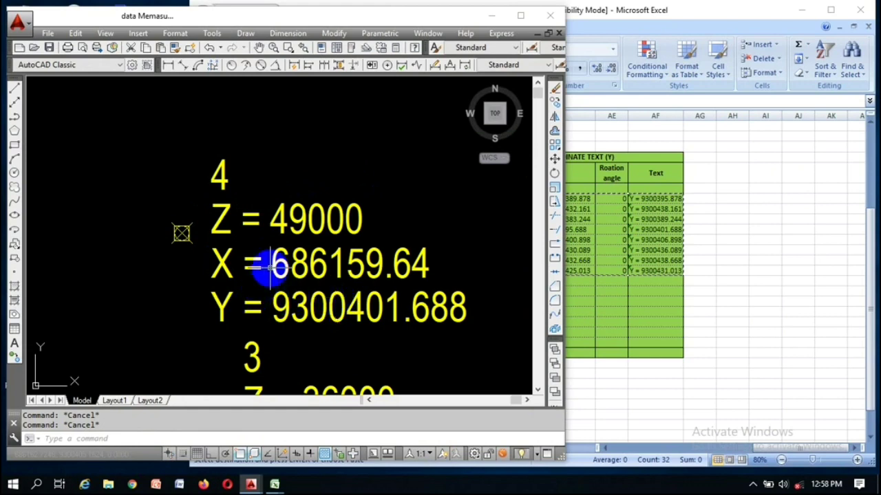
Examine the number, Z, X and Y labels at the plotted points in the drawing
scroll(280, 237, "down", 5)
scroll(266, 227, "down", 3)
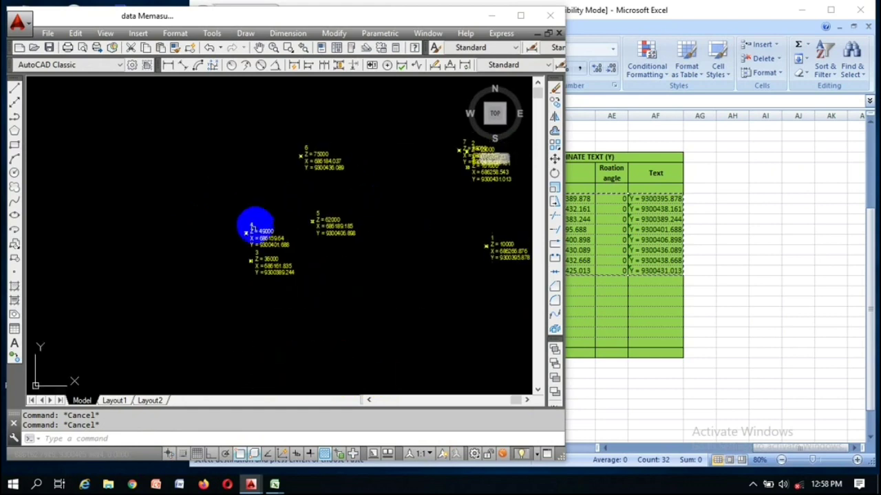
scroll(251, 207, "up", 5)
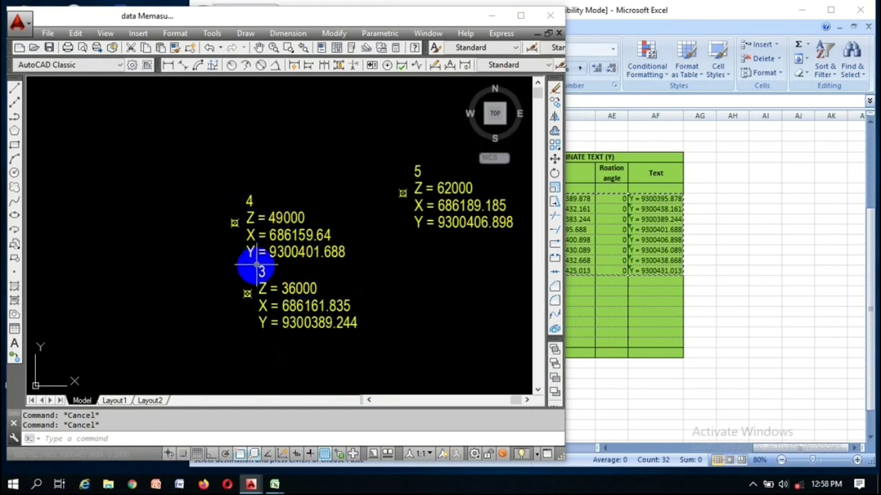
scroll(243, 230, "up", 2)
scroll(207, 248, "down", 6)
double_click(468, 313)
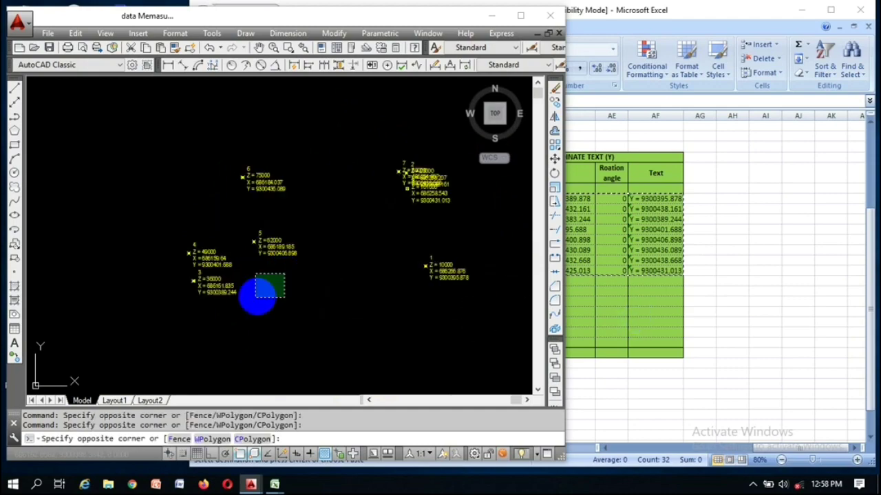
scroll(210, 294, "up", 5)
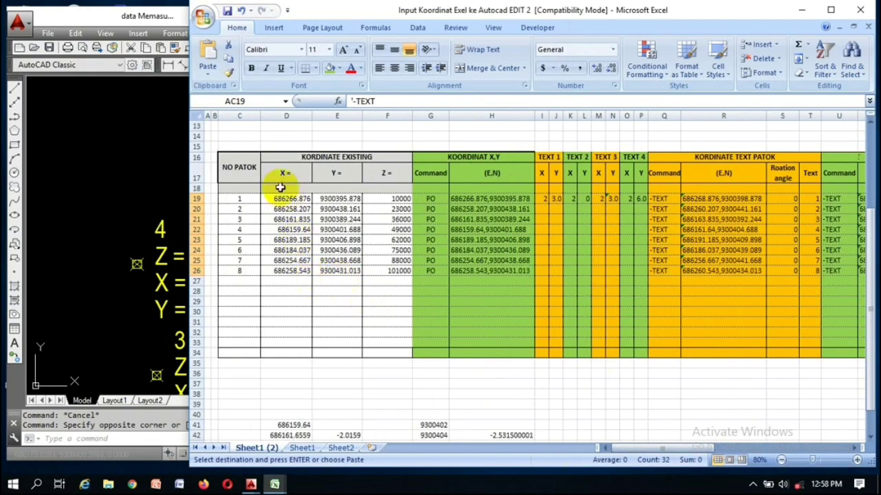
Switch to Excel and review the existing coordinate table and the command blocks through KORDINATE TEXT (Y), clearing the copy selection
left_click(280, 198)
left_click_drag(239, 166, 348, 356)
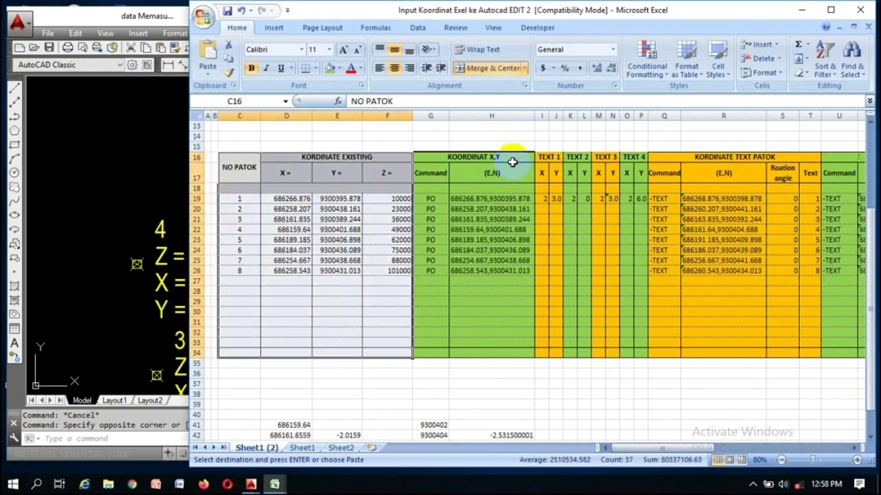
left_click_drag(709, 448, 831, 430)
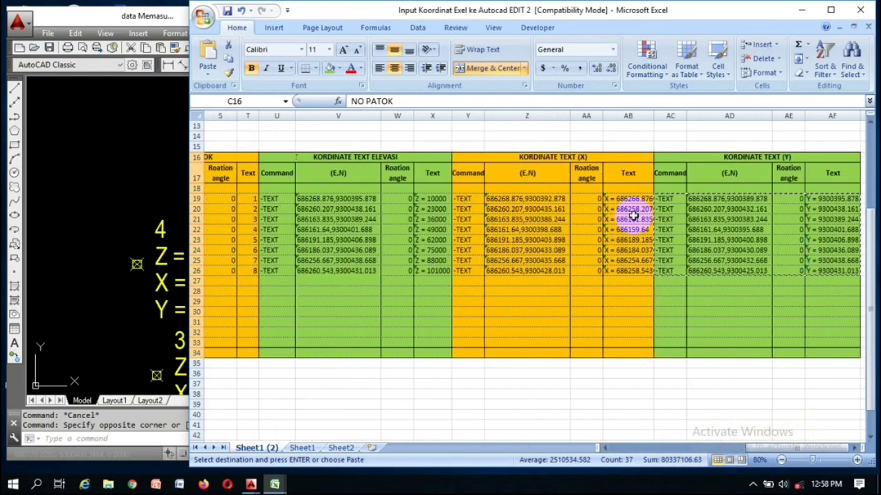
left_click(627, 383)
key("Escape")
left_click_drag(776, 454, 613, 450)
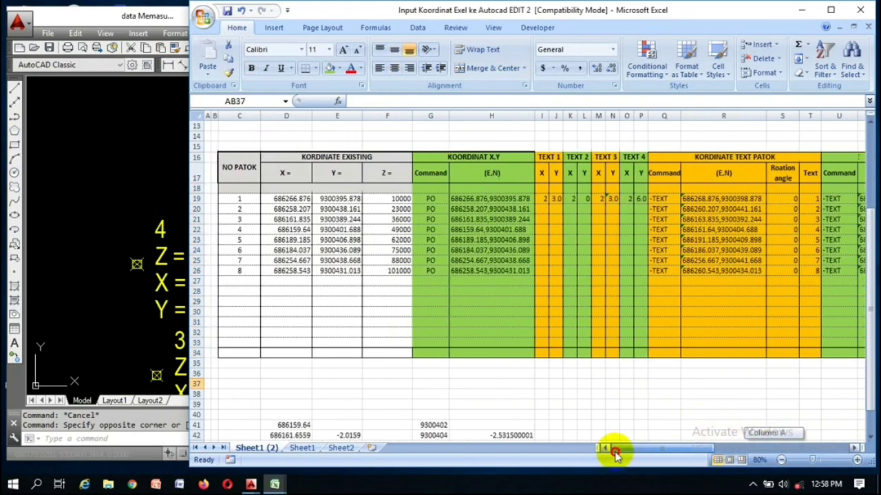
Switch back to the AutoCAD drawing and view the full set of labelled points
left_click(117, 170)
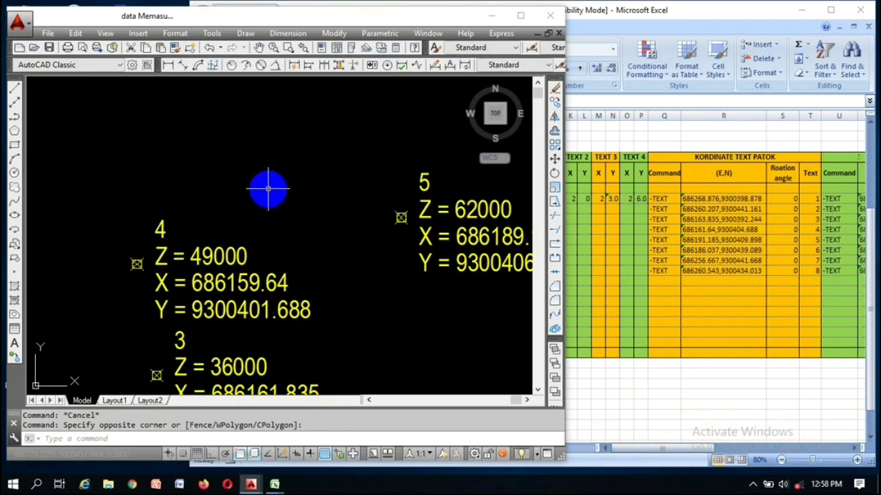
left_click(245, 185)
key("Escape")
scroll(262, 202, "down", 5)
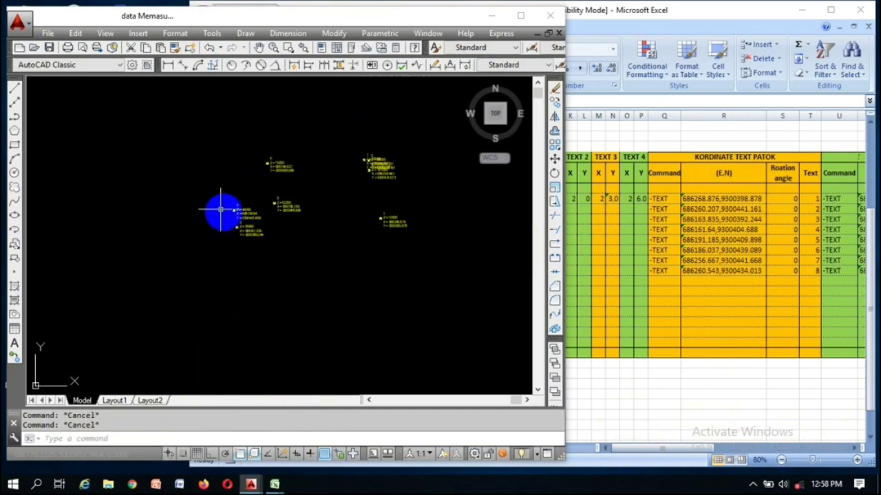
Examine the number, Z, X and Y labels at points 3 to 6, then switch to Excel and look at the KOORDINAT X,Y block
scroll(220, 209, "up", 3)
middle_click_drag(241, 199, 186, 239)
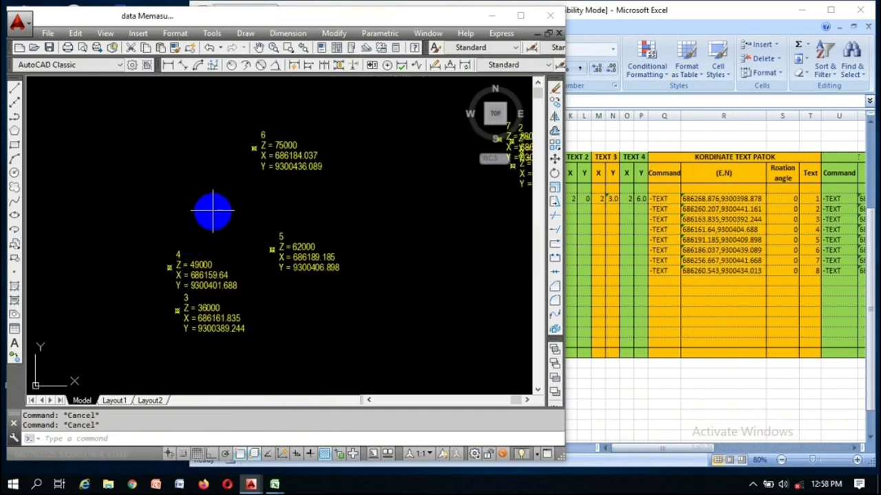
left_click(171, 220)
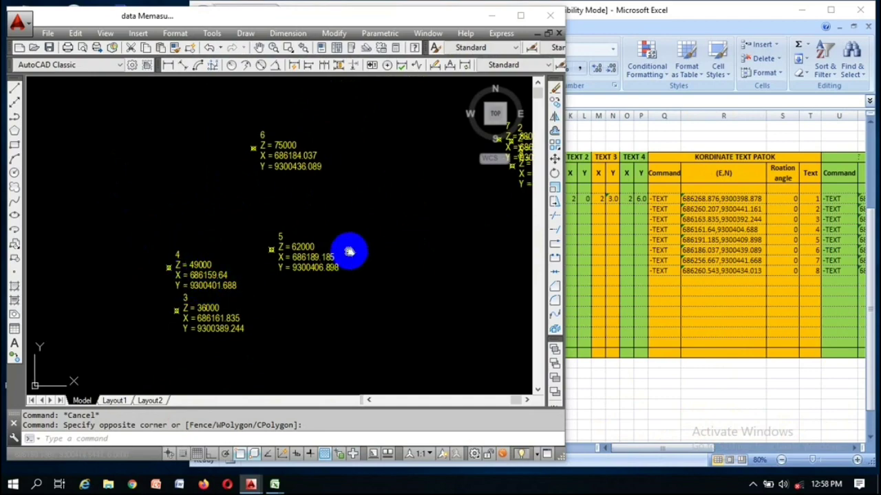
middle_click_drag(351, 251, 285, 242)
key("Escape")
key("Escape")
left_click(665, 293)
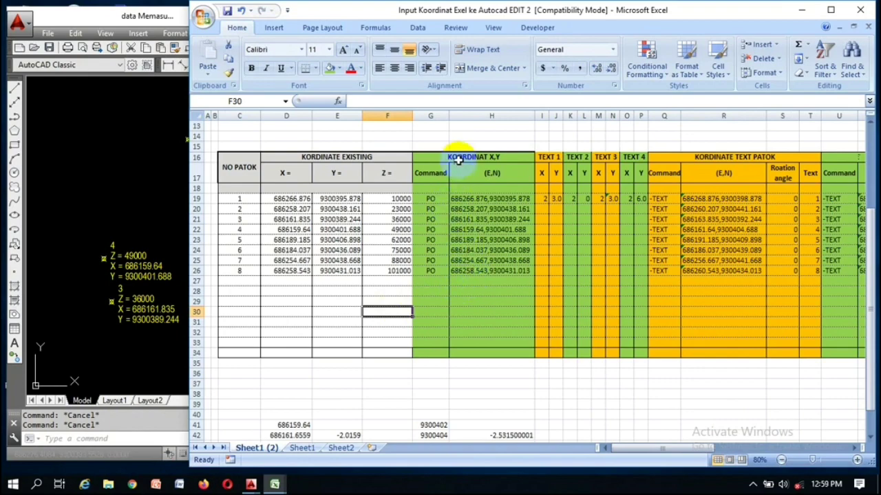
left_click(430, 159)
Switch back to AutoCAD and add an ordinate dimension for the X coordinate of point 1, with its leader running upward
left_click(163, 200)
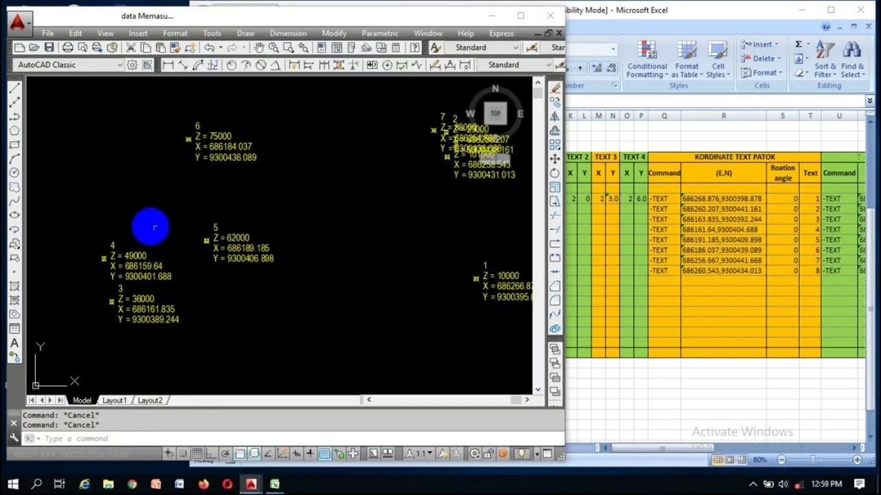
scroll(305, 202, "down", 3)
scroll(308, 200, "up", 6)
middle_click_drag(308, 199, 231, 246)
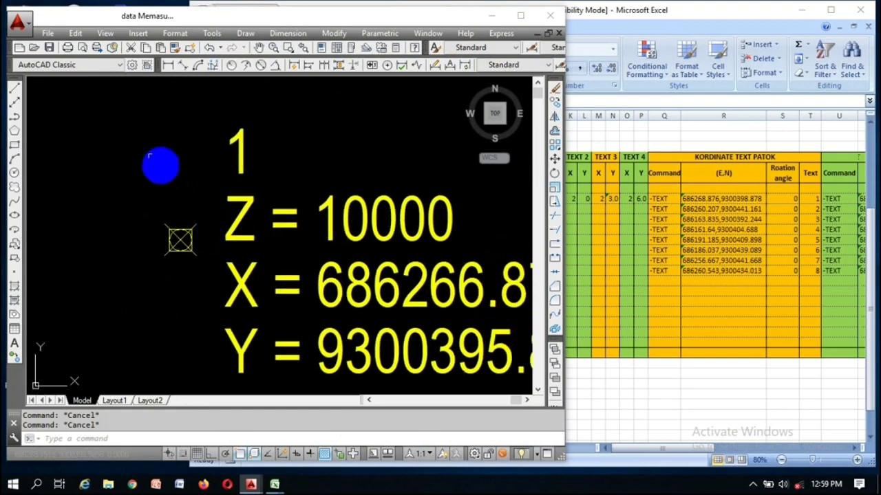
left_click(211, 65)
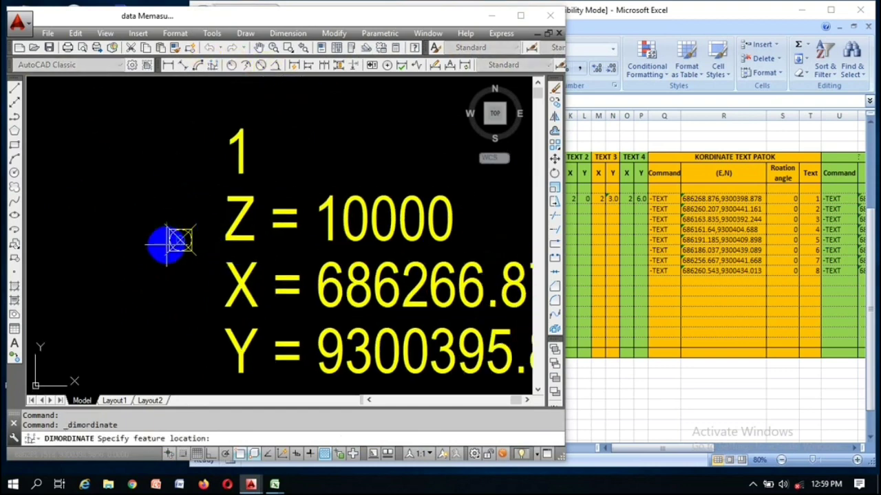
left_click(180, 239)
scroll(130, 189, "down", 5)
left_click(130, 155)
scroll(137, 216, "up", 4)
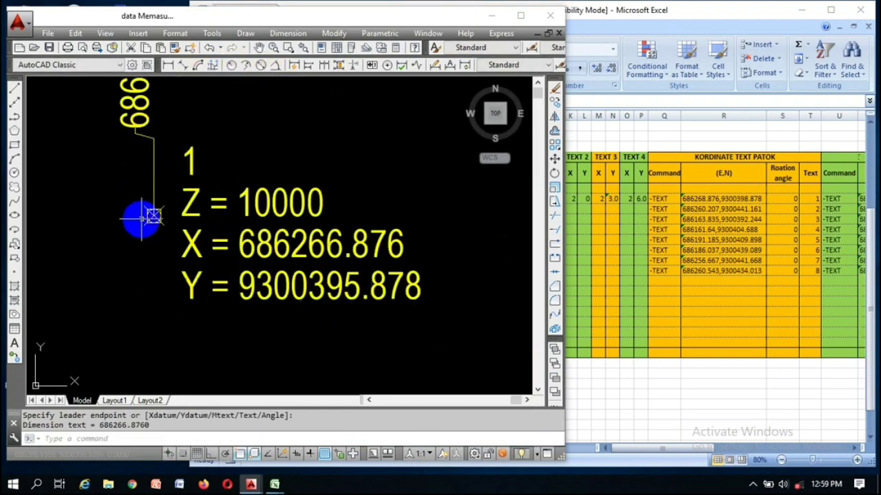
Add a second ordinate dimension at point 1 for its Y coordinate, placed to the left of the marker
key("Return")
left_click(154, 216)
left_click(98, 197)
scroll(103, 186, "down", 5)
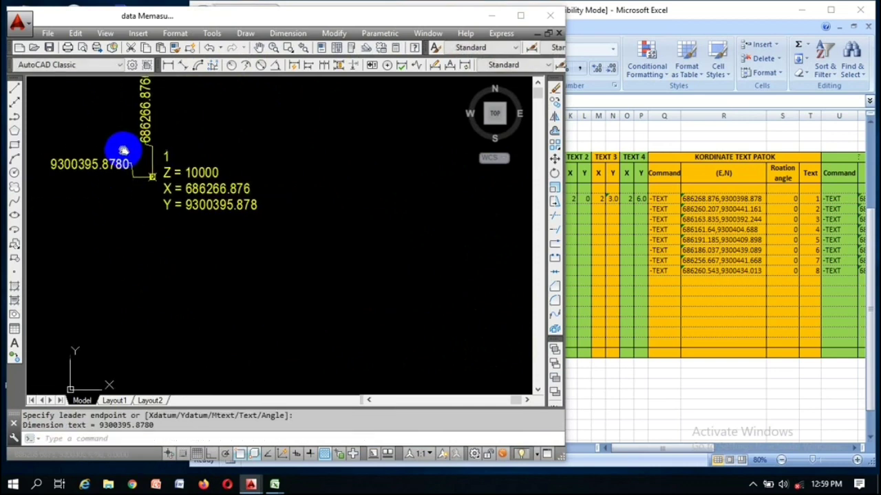
middle_click_drag(122, 148, 283, 235)
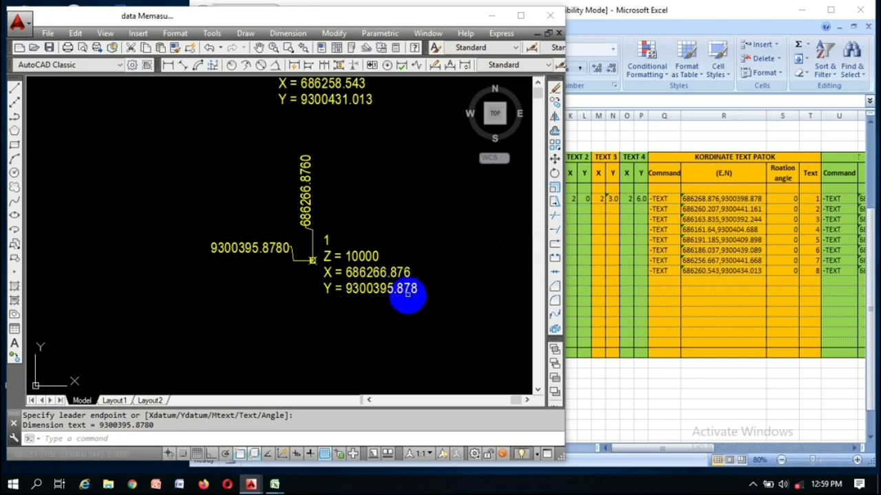
Erase the X and Y ordinate dimensions at point 1
key("Escape")
left_click(320, 194)
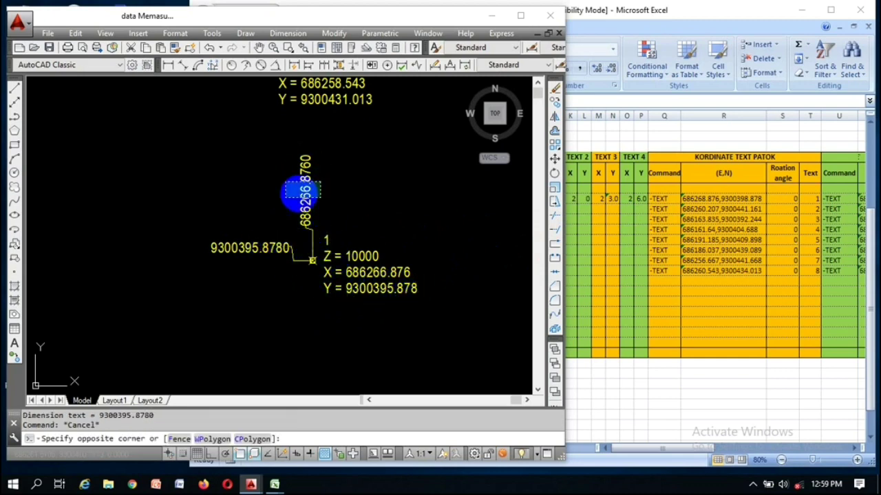
left_click(279, 214)
left_click(280, 219)
left_click(241, 275)
scroll(241, 275, "up", 4)
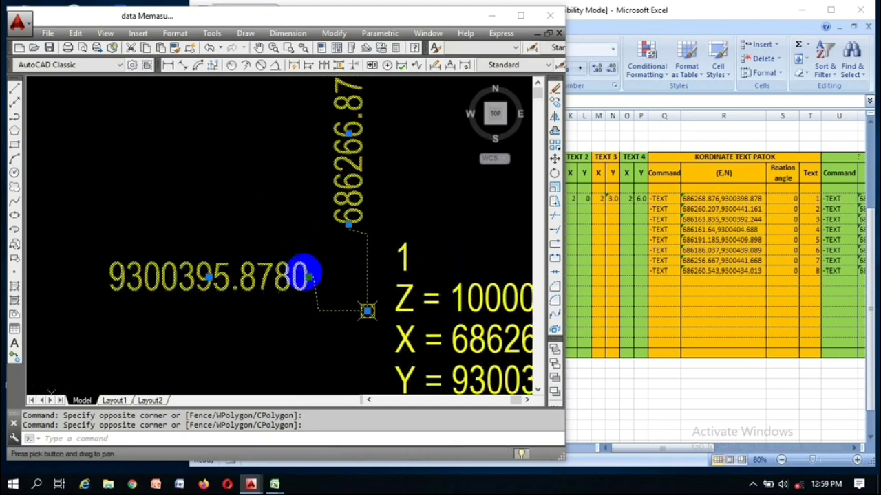
scroll(300, 275, "down", 6)
scroll(295, 247, "up", 3)
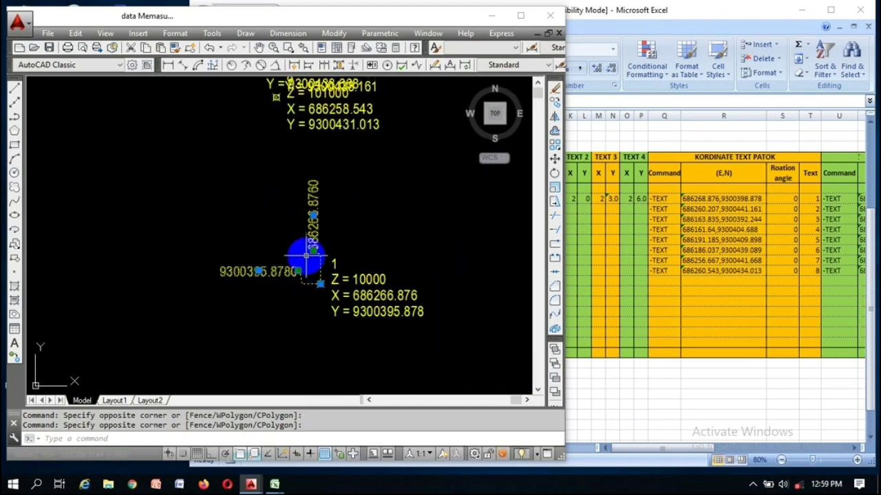
key("Delete")
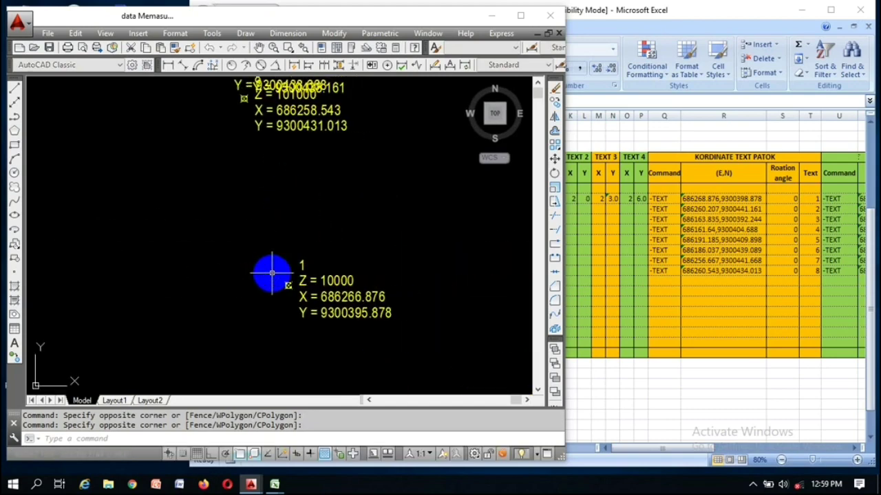
Select the existing X and Y values D19:E26 in Excel, then switch to AutoCAD and compare them with point 1's labels
left_click(681, 270)
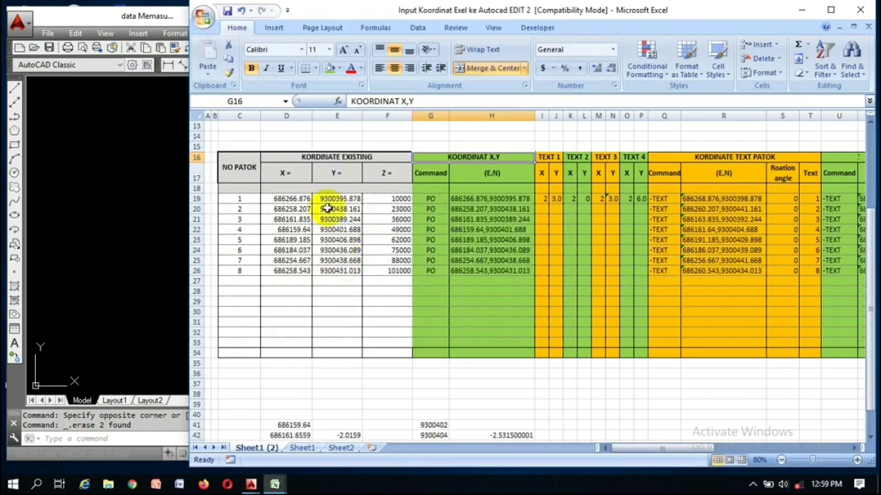
left_click_drag(284, 198, 335, 271)
left_click(108, 250)
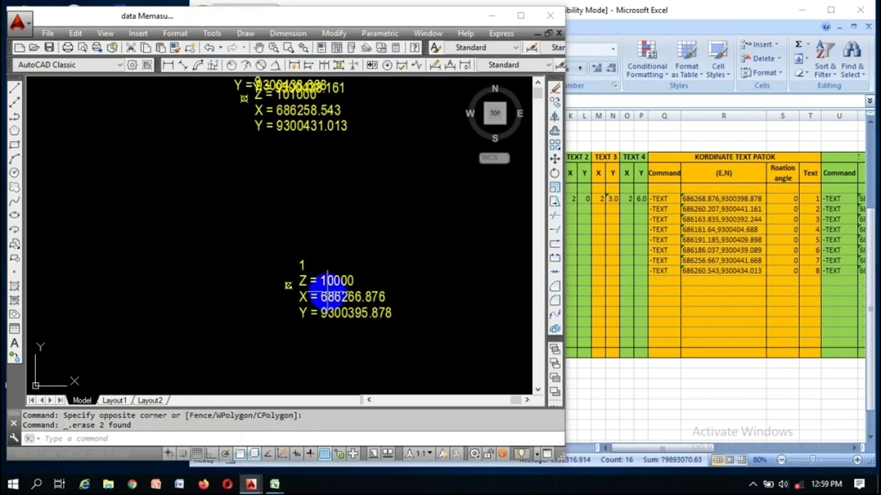
key("Escape")
scroll(289, 284, "up", 4)
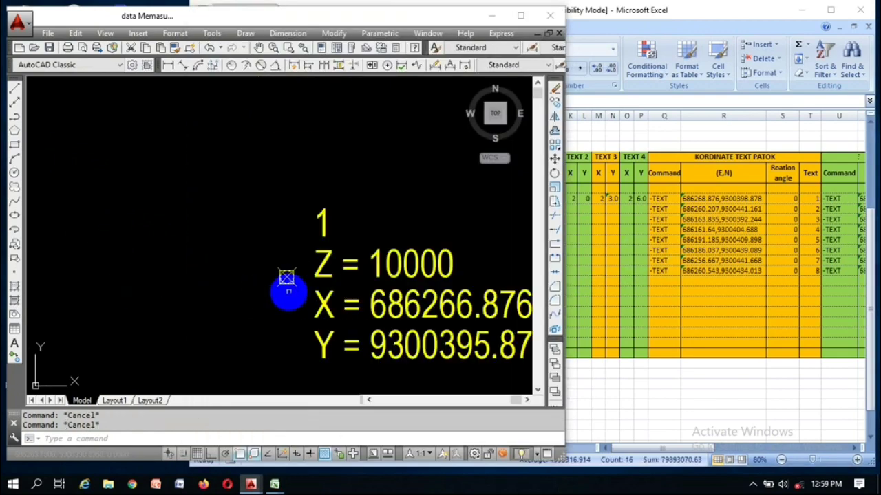
scroll(282, 267, "down", 4)
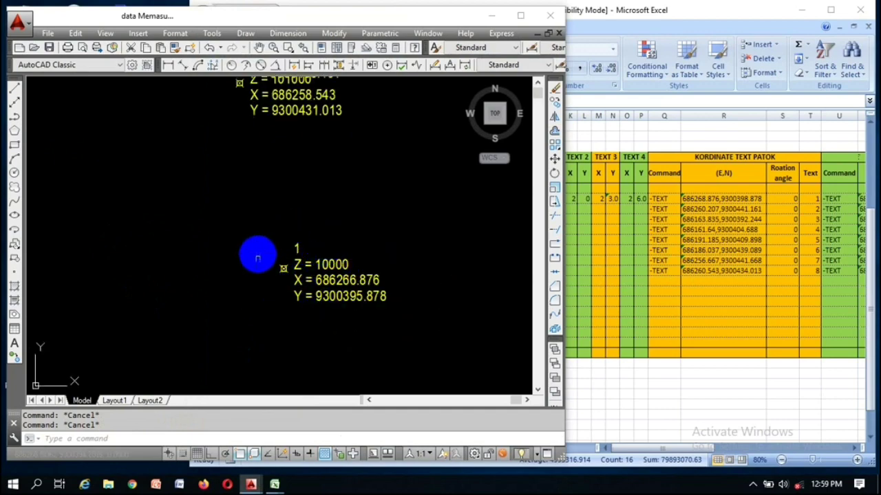
scroll(276, 265, "up", 4)
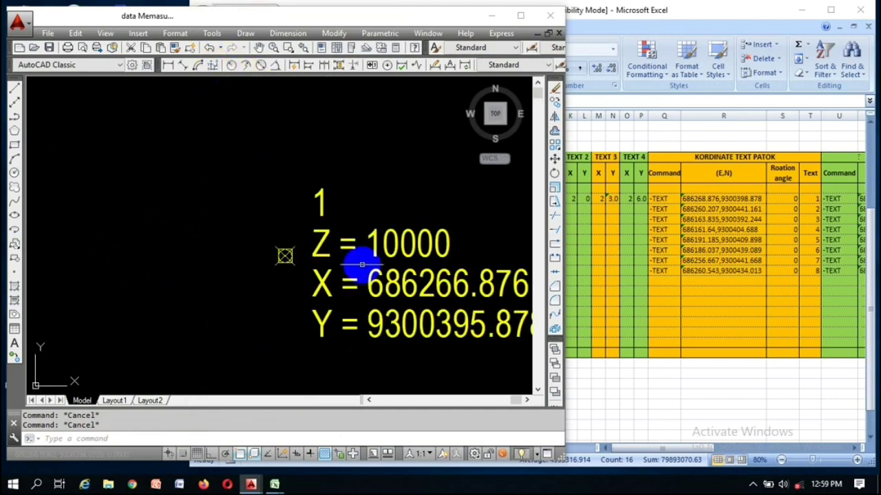
Switch to Excel and inspect the CONCATENATE formula in H19 that joins D19 and E19, leaving it unedited
left_click(643, 258)
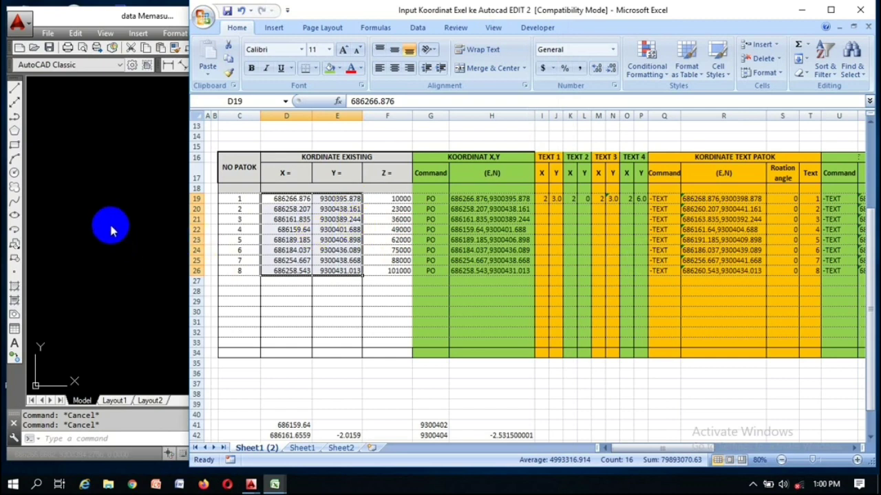
left_click(419, 313)
left_click(512, 315)
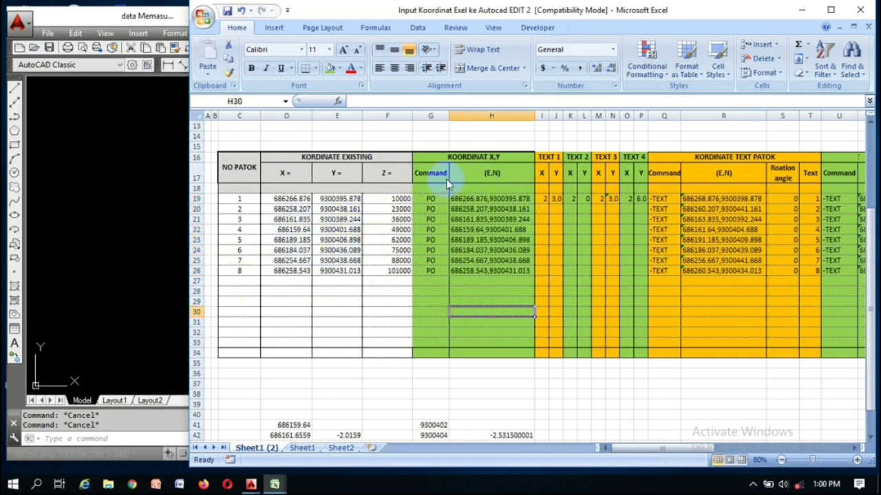
left_click(474, 199)
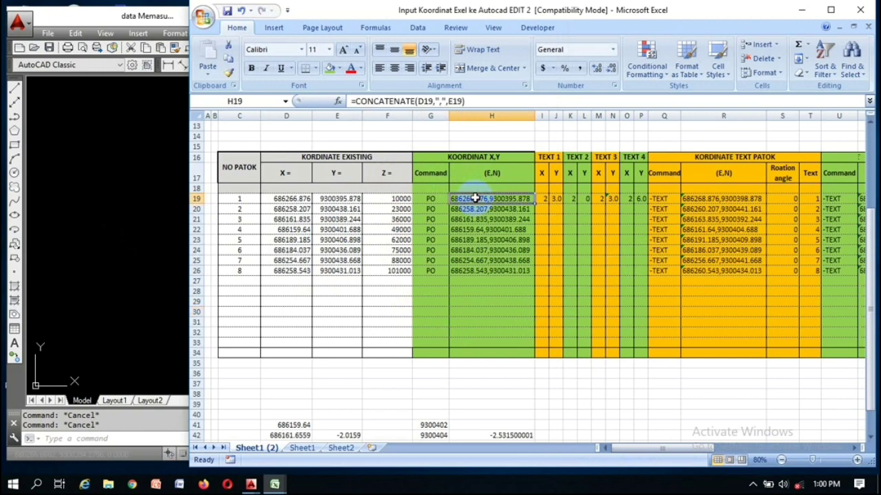
left_click(433, 101)
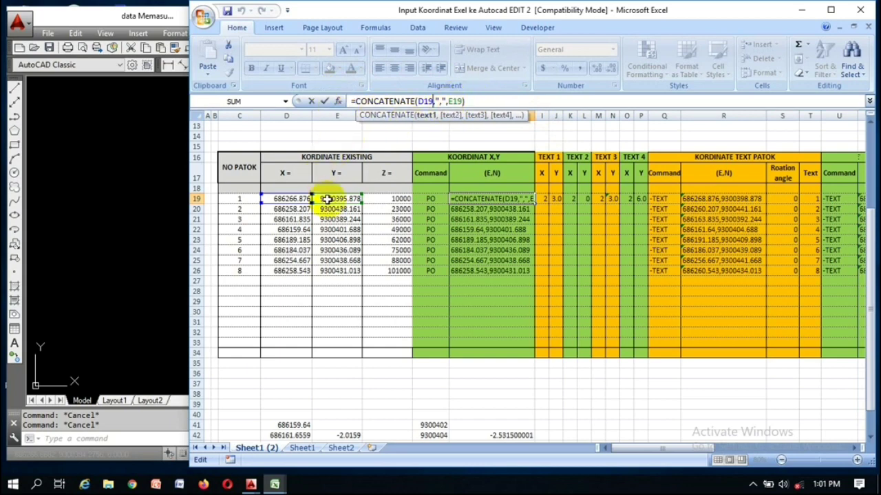
left_click(494, 199)
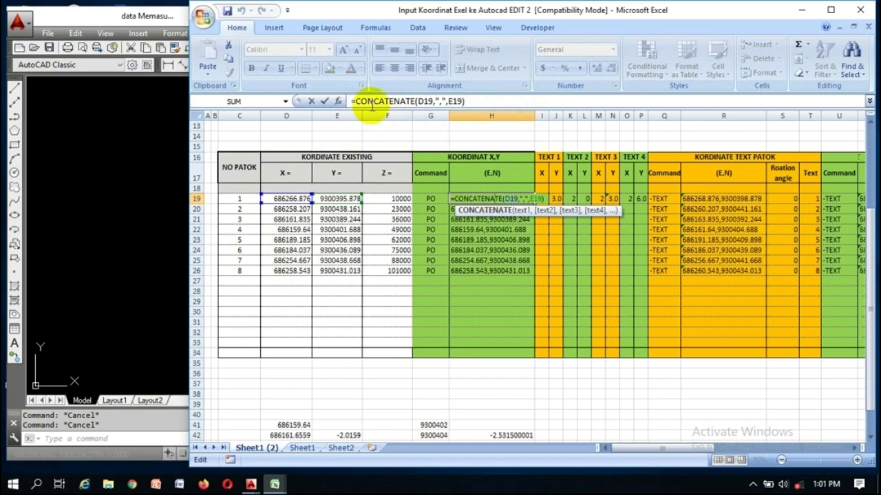
key("Escape")
left_click(477, 258)
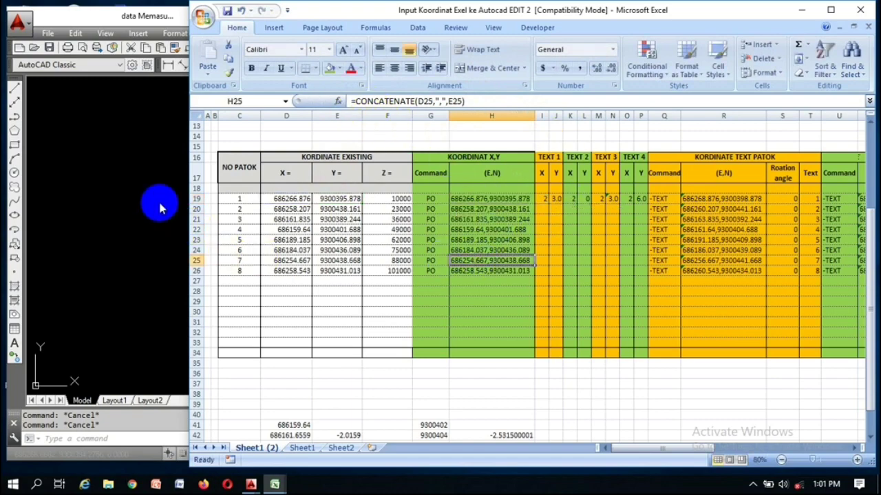
Switch to AutoCAD and erase all plotted points and their labels from the drawing
left_click(160, 204)
scroll(227, 211, "down", 8)
left_click(173, 178)
left_click(359, 294)
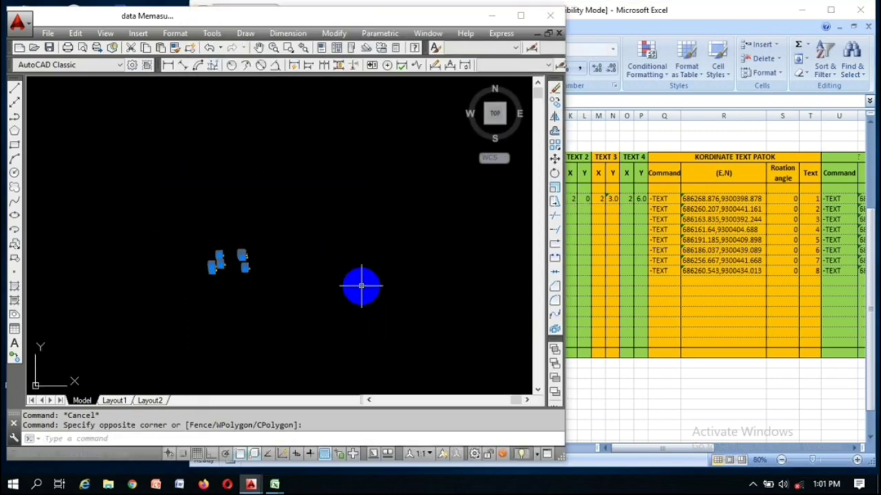
key("Delete")
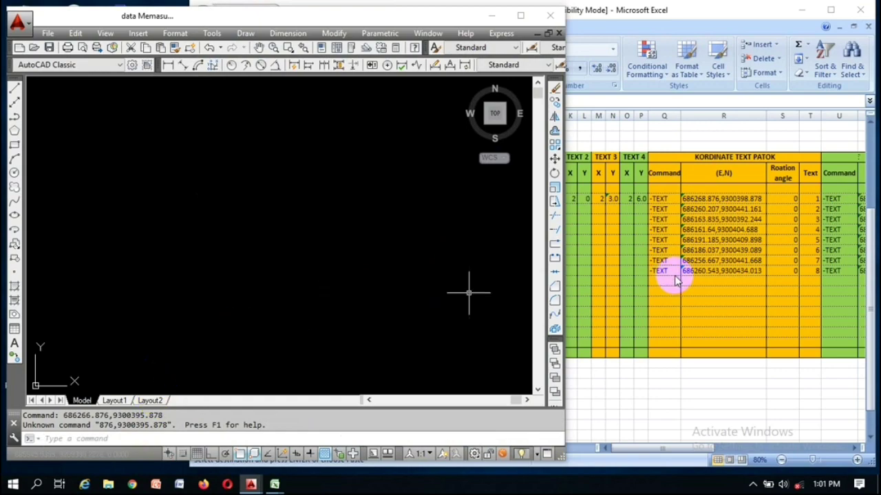
Copy the PO command and coordinates in G19:H19 from Excel and run them at the AutoCAD command line to plot point 1
left_click(676, 280)
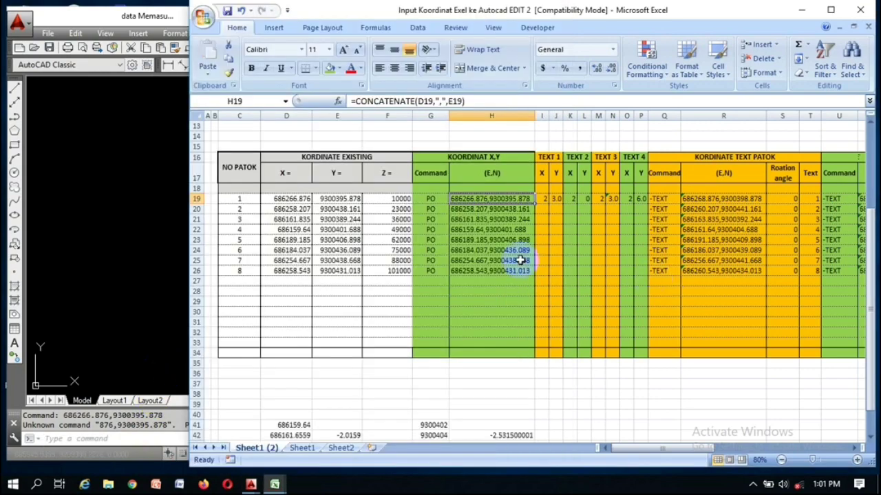
left_click_drag(419, 200, 489, 199)
key("ctrl+c")
left_click(157, 257)
left_click(224, 422)
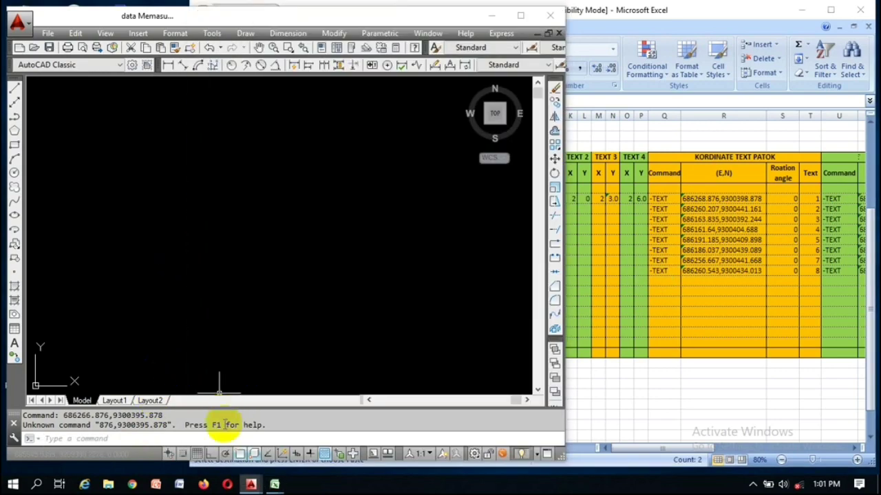
key("ctrl+v")
scroll(239, 282, "up", 6)
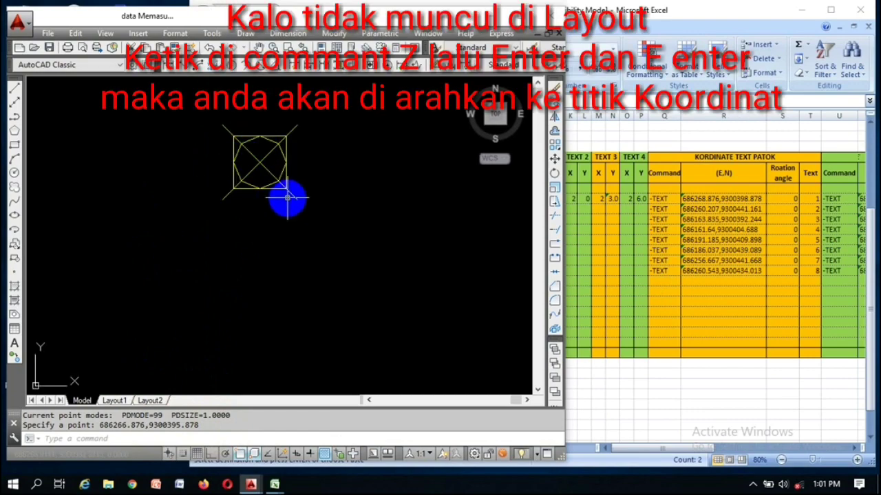
middle_click_drag(288, 197, 279, 292)
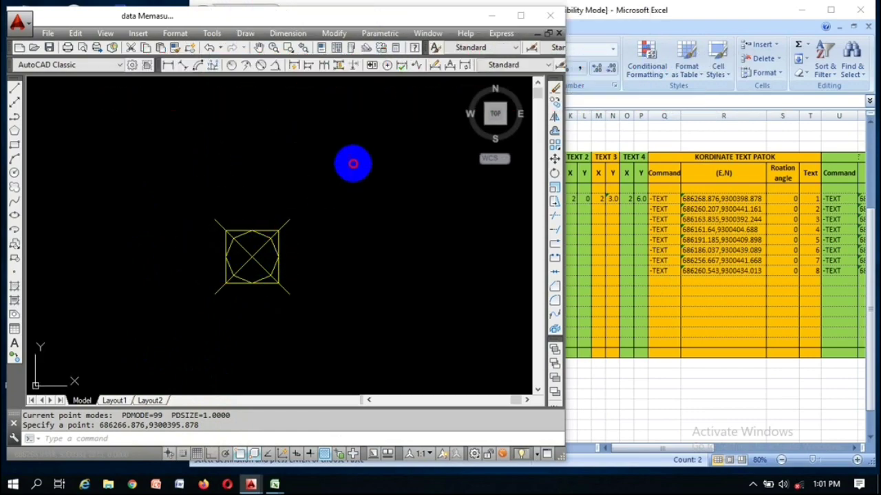
left_click(344, 175)
key("Escape")
key("Escape")
left_click(262, 270)
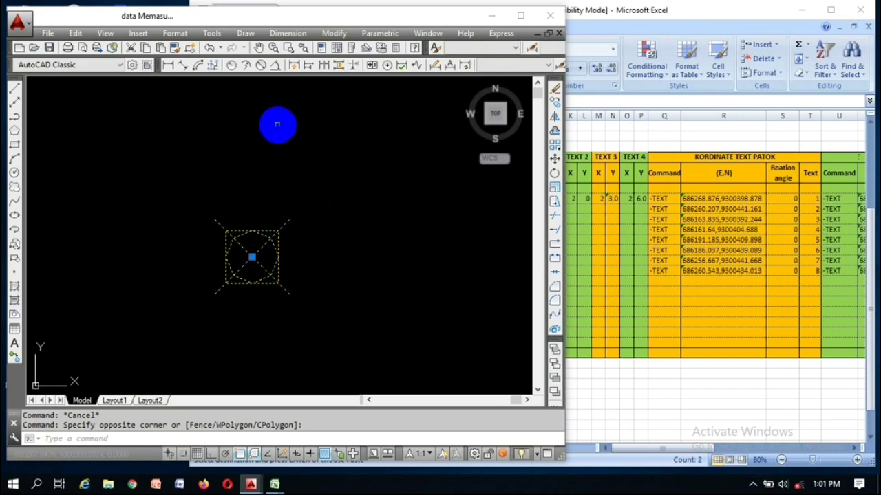
key("Escape")
Change the drawing's point style to the plain plus symbol
left_click(174, 34)
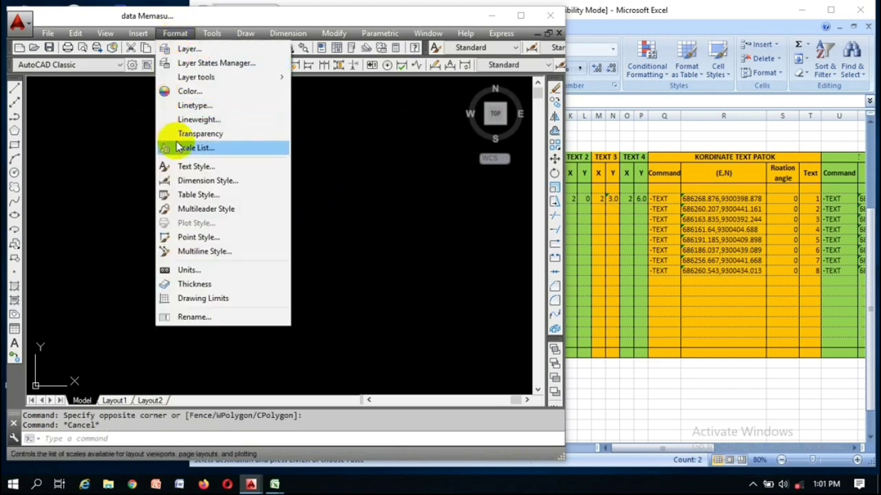
left_click(189, 239)
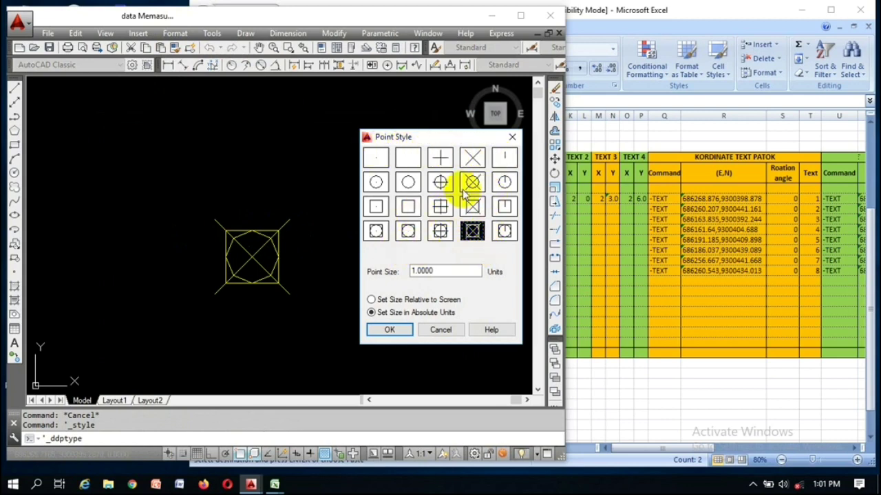
left_click(384, 331)
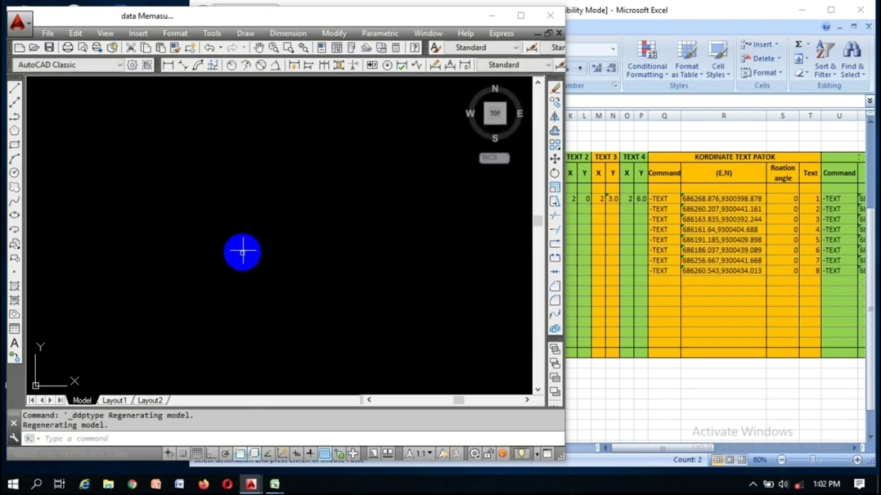
Set the point size to 2 in absolute units in the Point Style settings
left_click(173, 34)
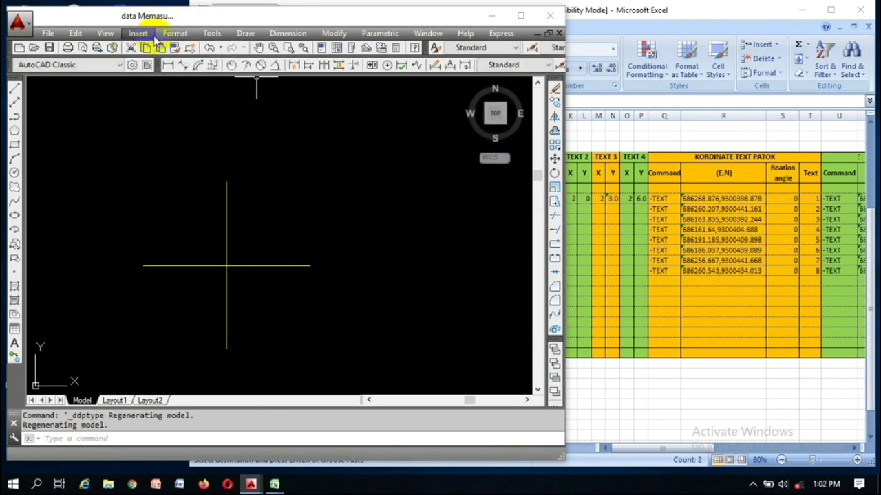
left_click(138, 33)
mouse_move(172, 35)
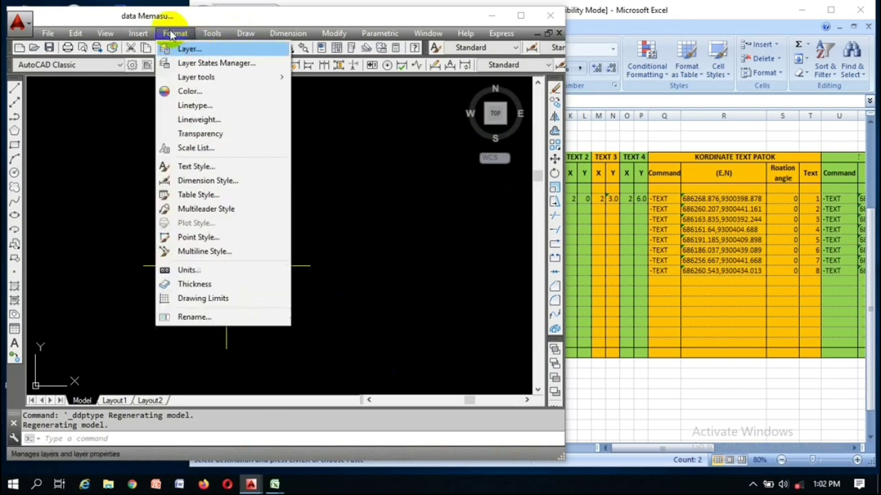
left_click(210, 237)
left_click_drag(458, 275, 402, 272)
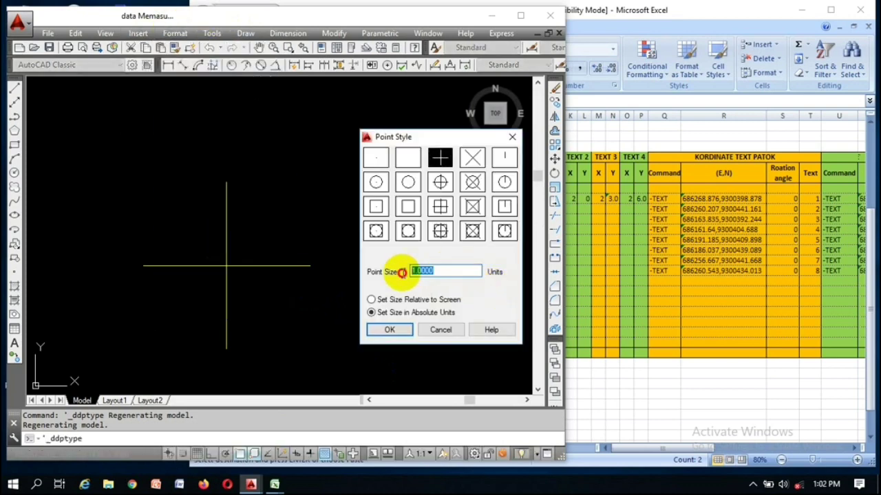
left_click(390, 331)
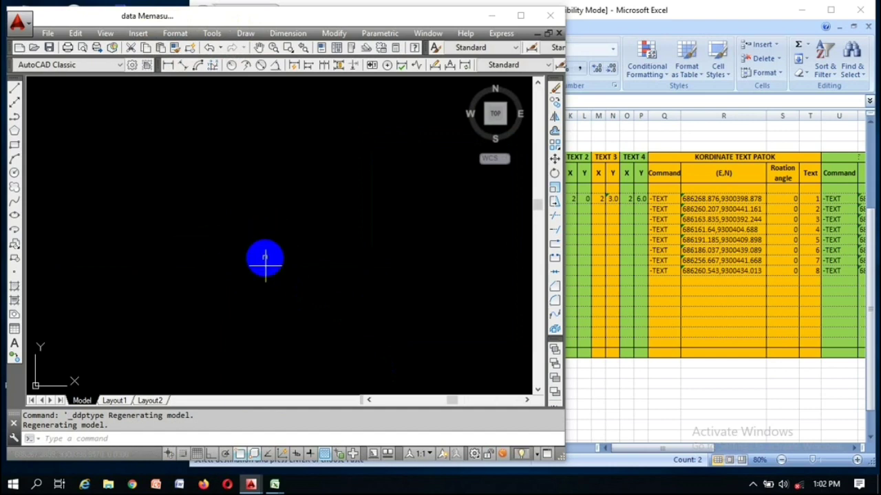
Change the drawing's point style to the symbol combining a circle, a square and an X
left_click(176, 34)
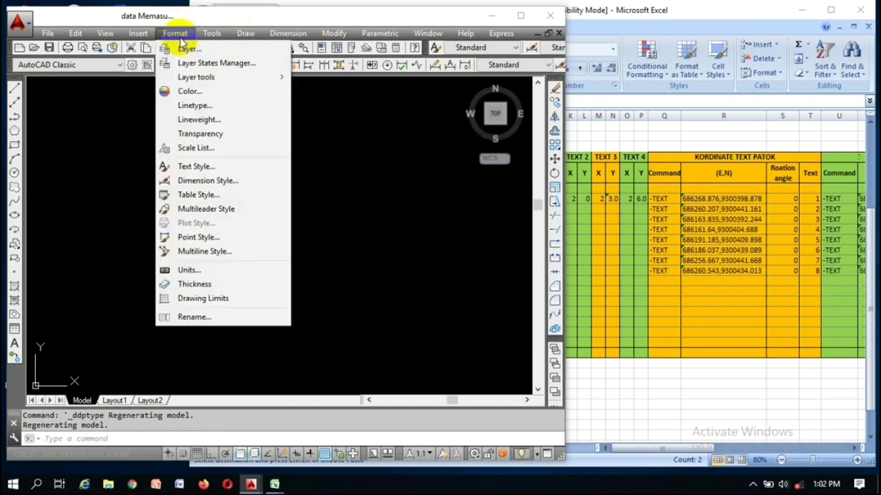
left_click(209, 244)
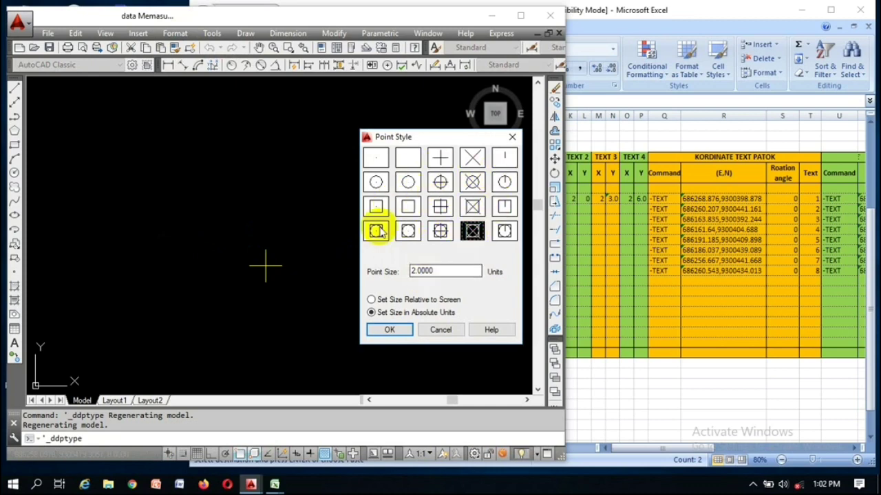
left_click(390, 331)
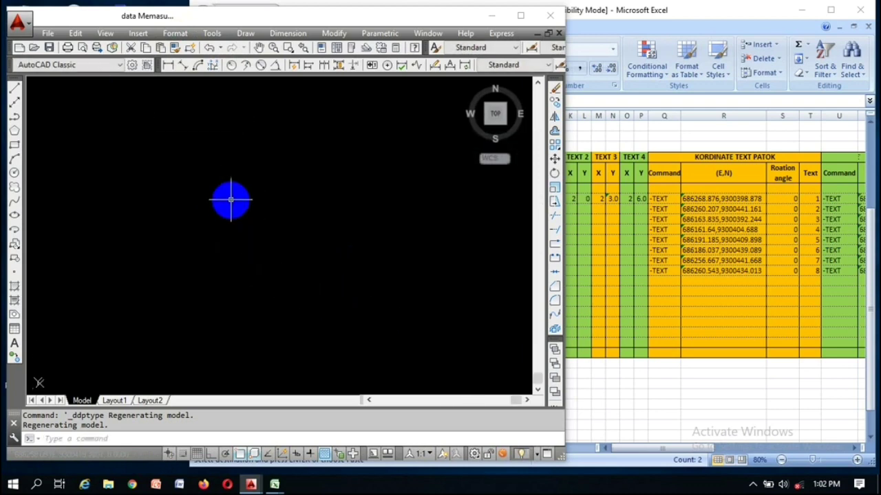
key("Escape")
key("Escape")
type("z")
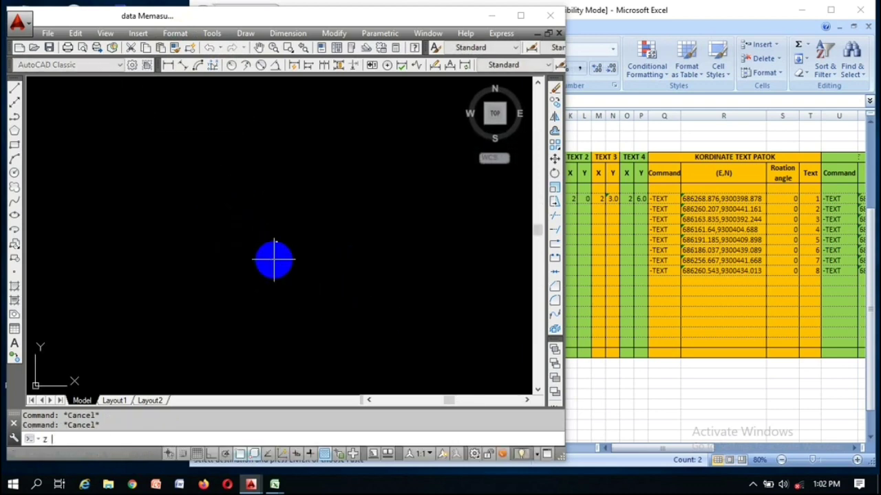
key("Return")
type("e")
key("Return")
scroll(324, 218, "down", 5)
key("Escape")
key("Escape")
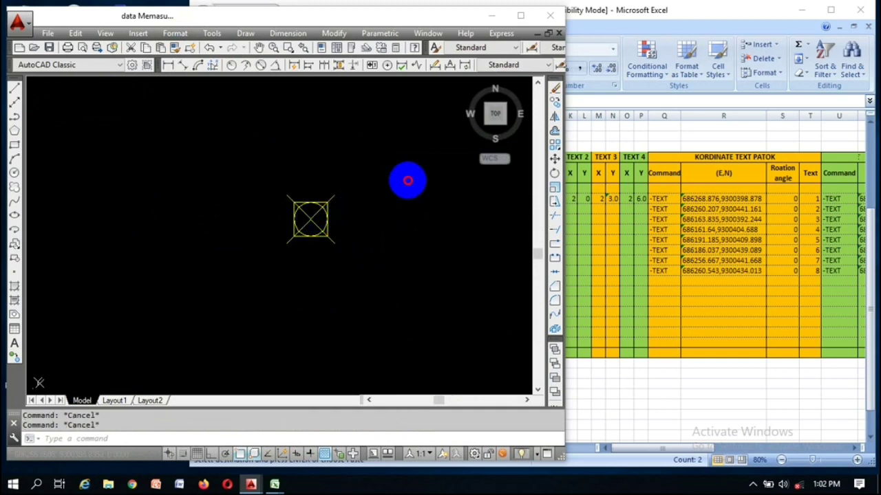
left_click(367, 240)
Set the point size to 5 in absolute units
left_click(176, 33)
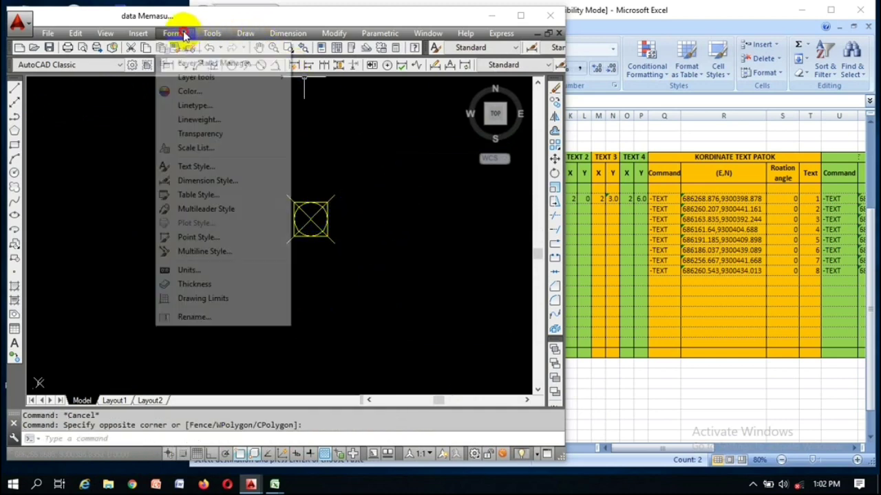
left_click(219, 237)
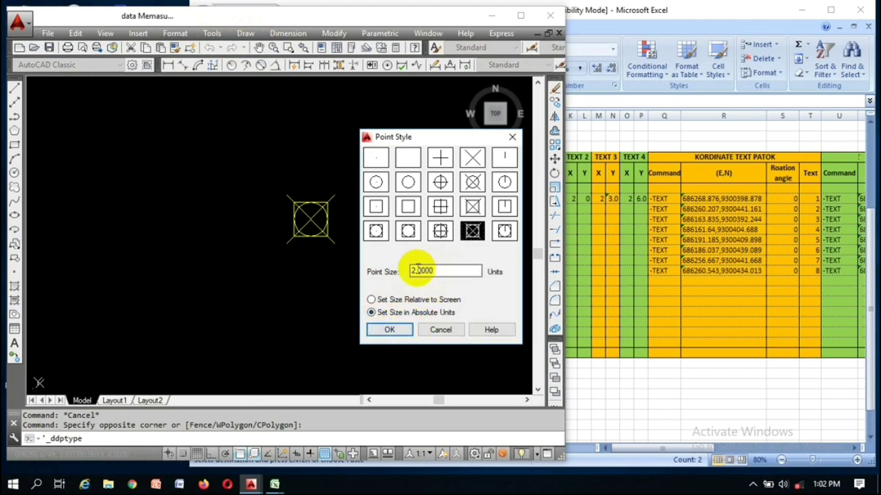
left_click_drag(435, 270, 383, 273)
type("5")
left_click(389, 330)
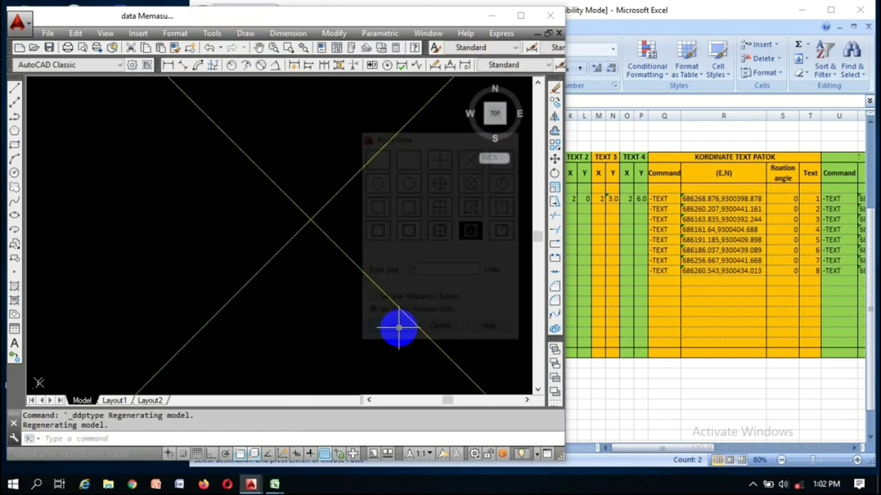
scroll(337, 254, "down", 5)
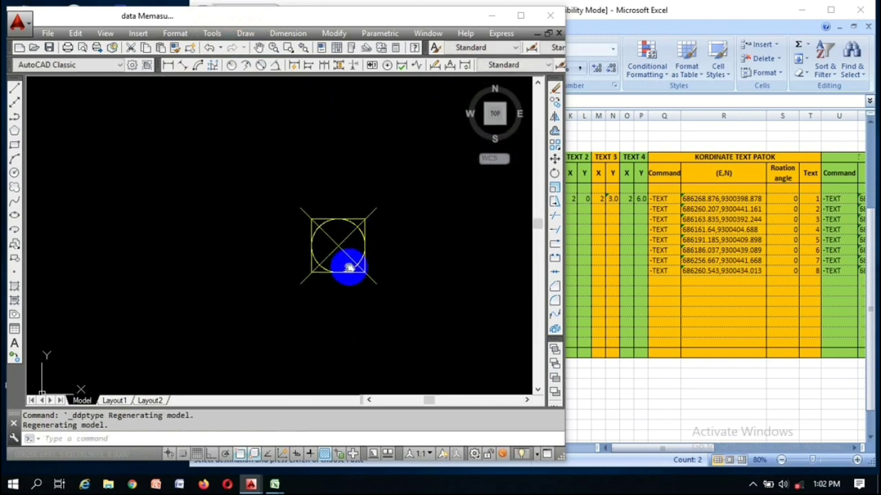
Zoom to the drawing extents and examine the size of the point 1 marker
type("z")
key("Return")
type("e")
key("Return")
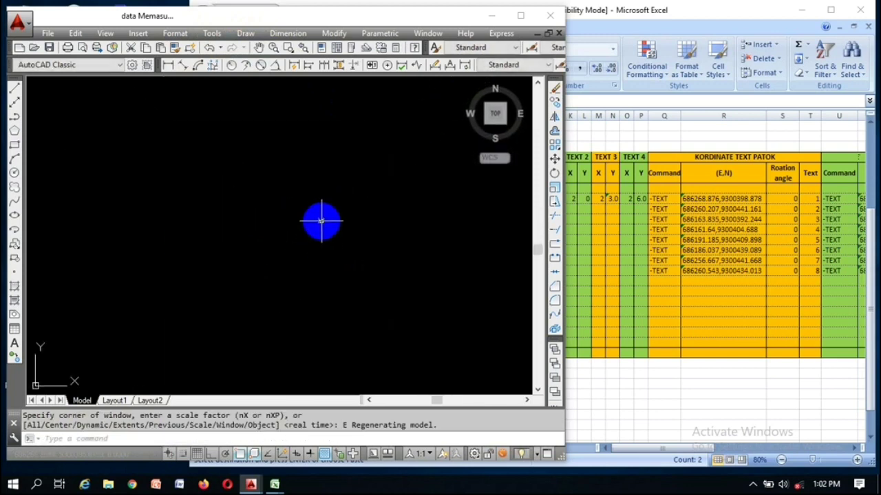
key("Escape")
left_click(318, 227)
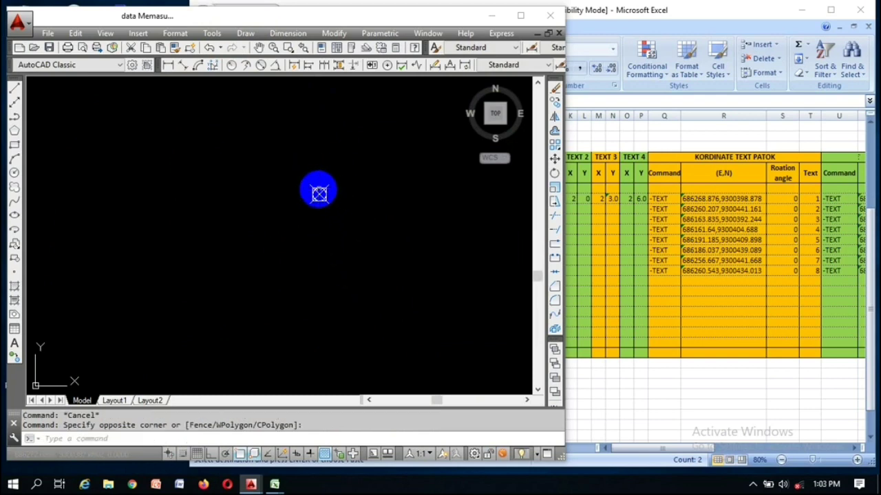
left_click(319, 194)
key("Escape")
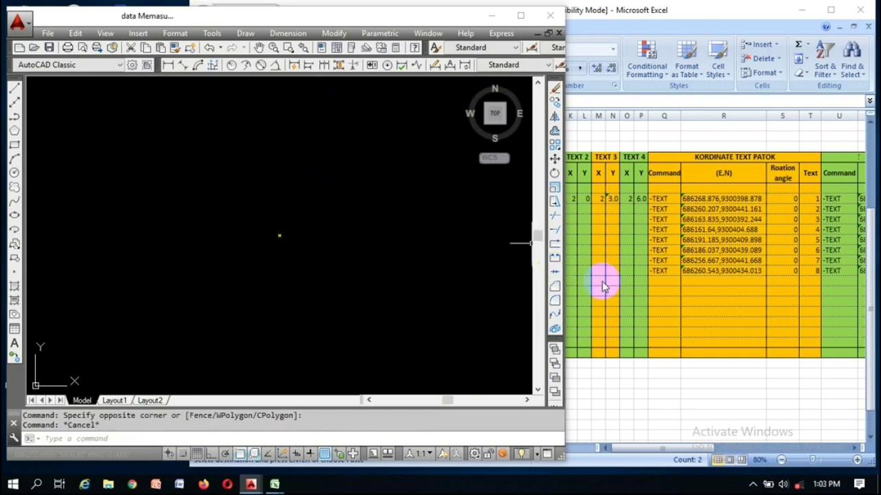
Switch to Excel, copy the PO commands and coordinates of all eight points in G19:H26, and return to AutoCAD
left_click(653, 284)
key("Escape")
left_click(475, 220)
left_click_drag(433, 199, 474, 264)
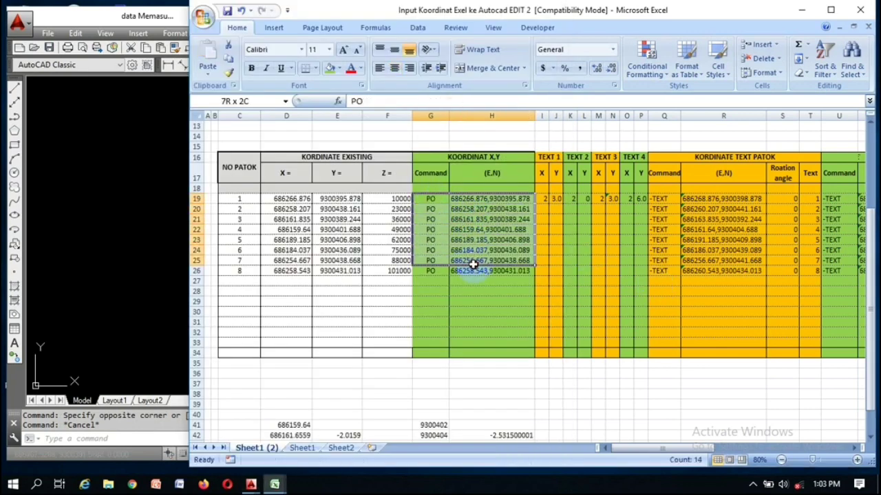
key("ctrl+c")
left_click(130, 240)
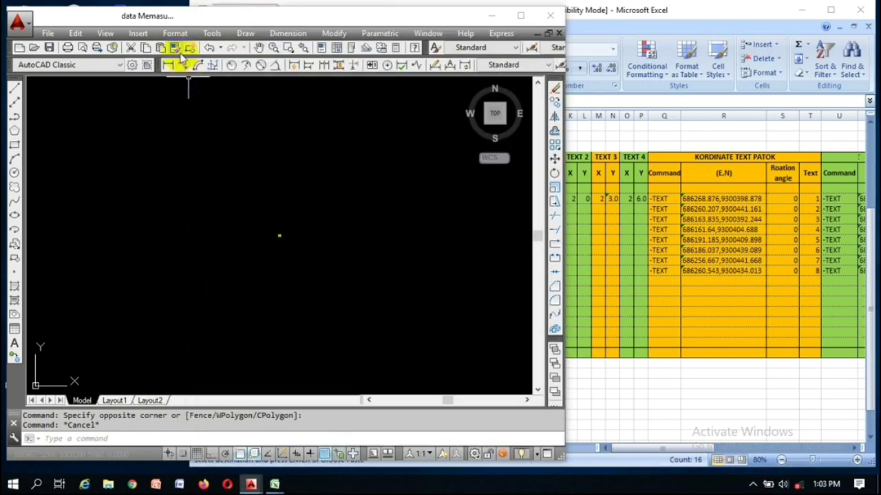
Set the point size to be relative to the screen in the Point Style settings
left_click(175, 33)
left_click(200, 238)
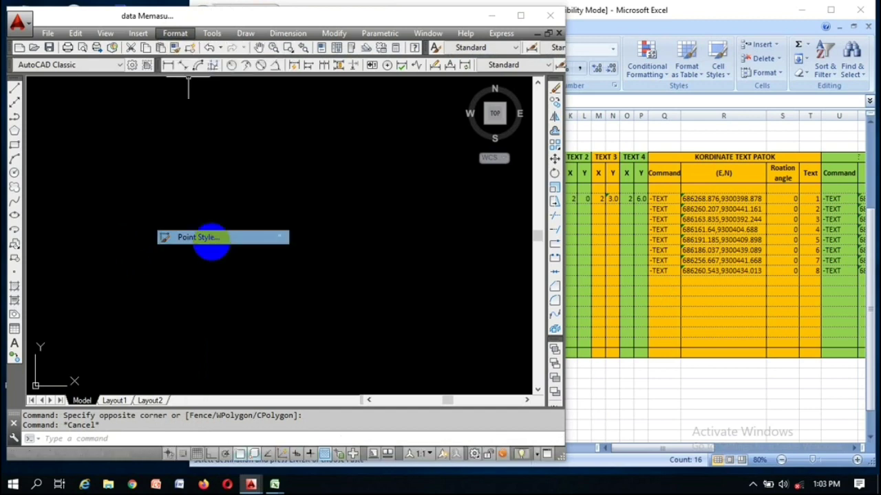
left_click(374, 299)
left_click(386, 329)
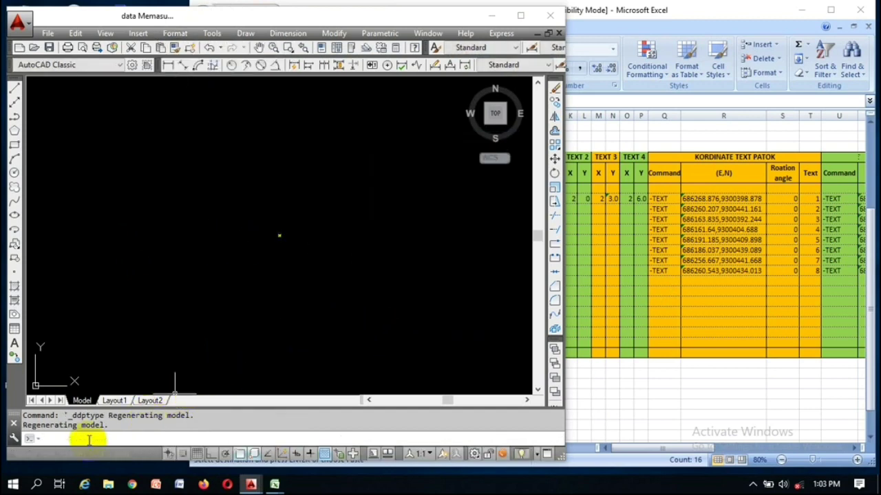
Run the copied PO commands at the command line to plot all eight points and inspect their markers
key("Escape")
key("Escape")
scroll(265, 261, "up", 10)
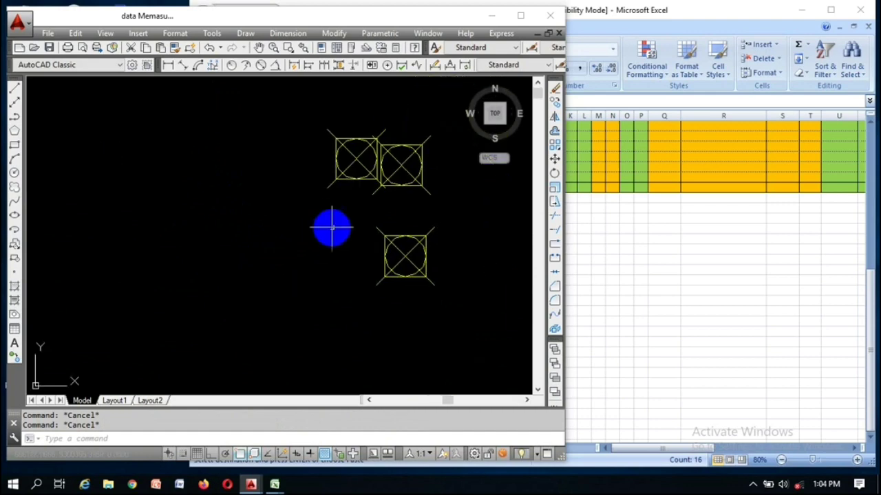
scroll(368, 174, "up", 4)
middle_click_drag(365, 172, 316, 245)
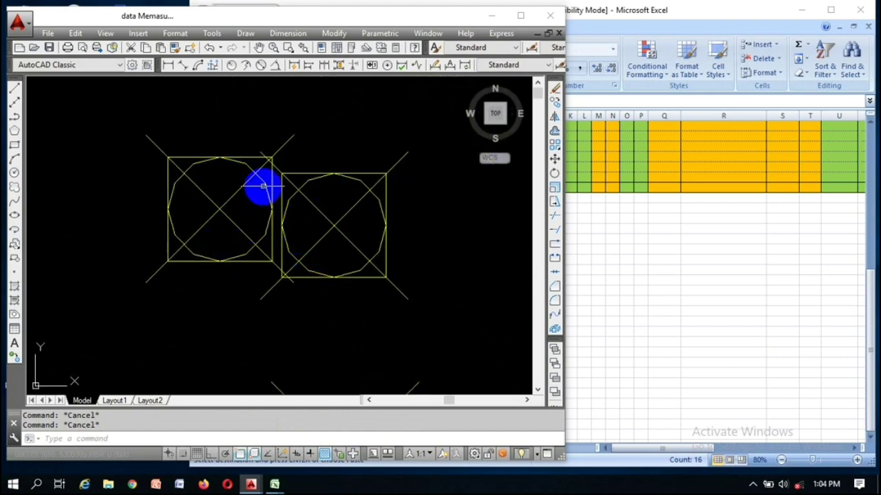
scroll(286, 195, "down", 5)
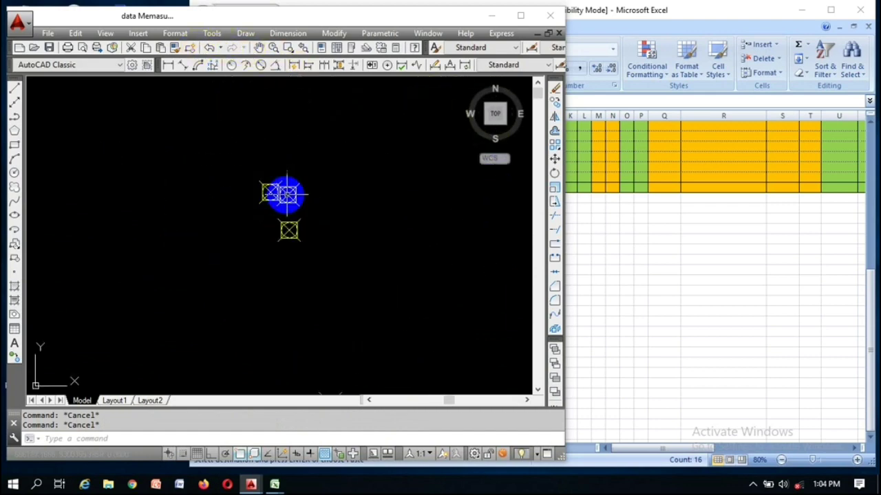
scroll(269, 190, "down", 5)
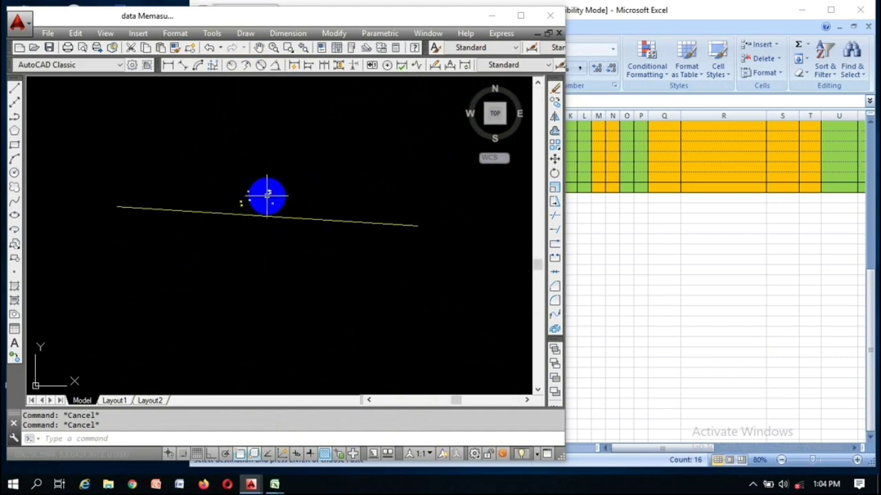
middle_click(267, 197)
middle_click(267, 196)
scroll(281, 213, "down", 3)
scroll(275, 172, "up", 8)
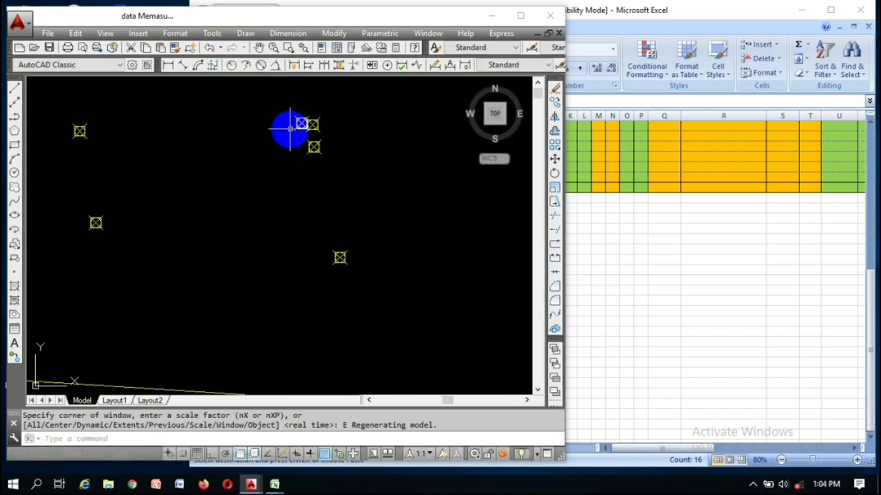
Set the point size to 1 in absolute units and check the markers against the drawing extents
left_click(174, 33)
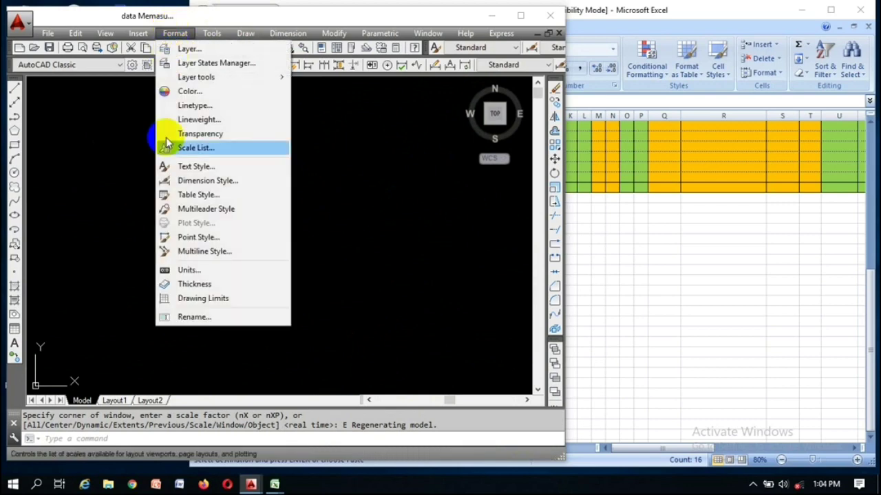
left_click(206, 238)
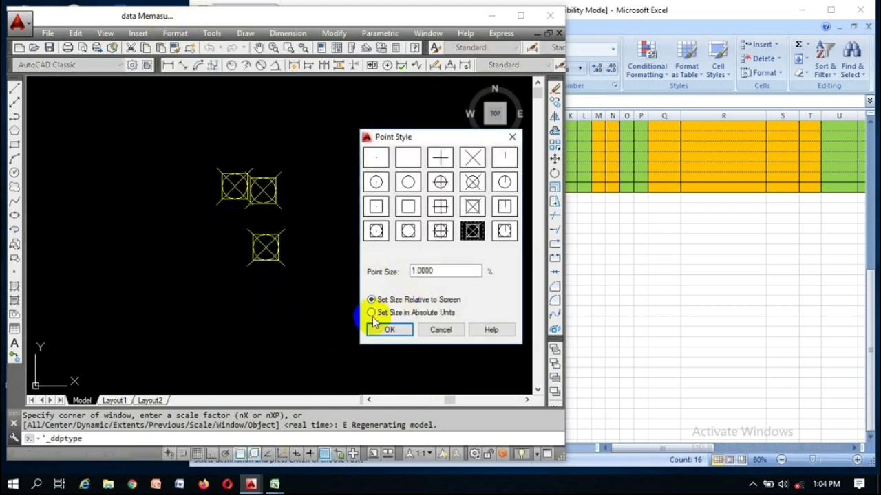
left_click(390, 330)
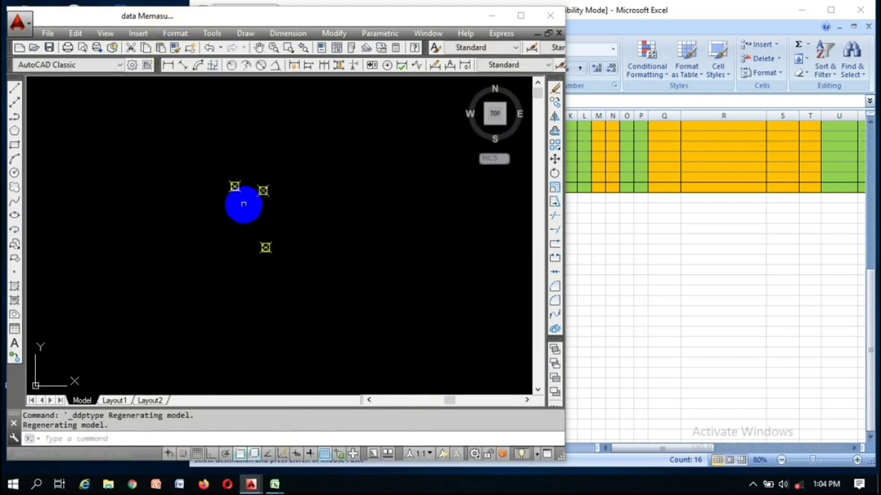
scroll(250, 203, "up", 2)
type("z")
key("Return")
type("e")
key("Return")
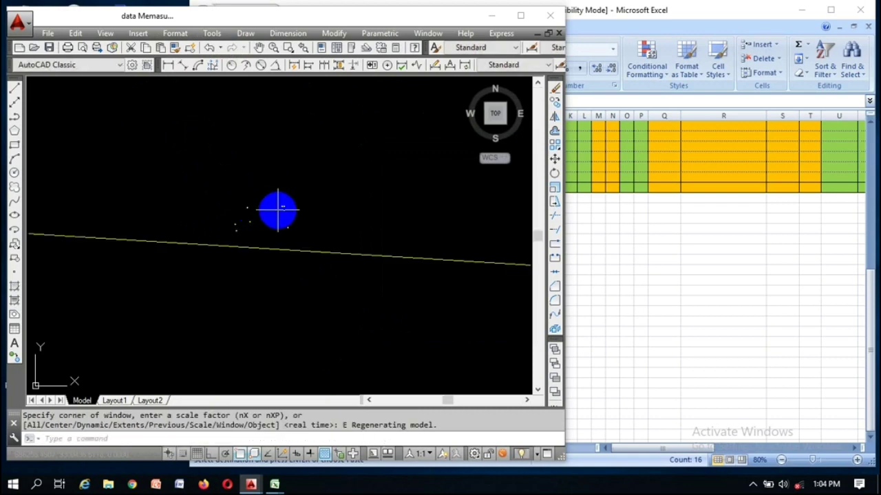
scroll(293, 150, "down", 7)
scroll(294, 145, "up", 8)
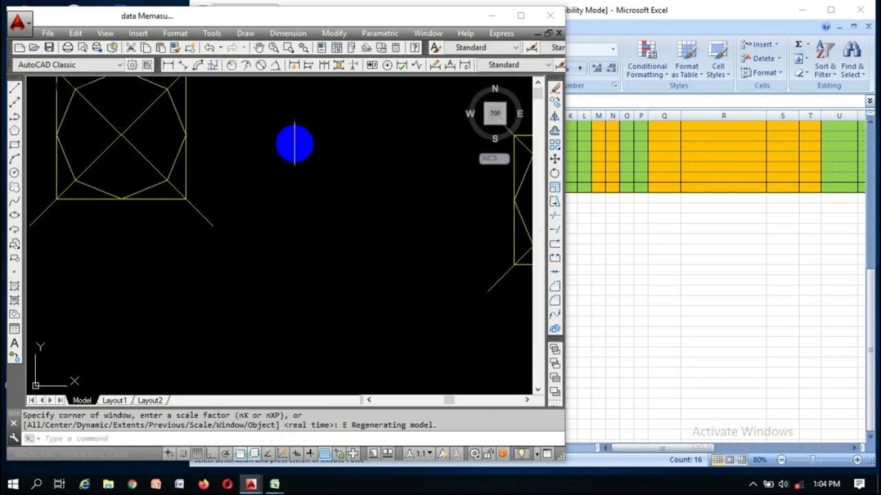
scroll(331, 177, "down", 10)
Erase all objects from the drawing, including the plotted points
key("Escape")
double_click(331, 179)
middle_click_drag(341, 188, 318, 172)
key("Escape")
key("Escape")
scroll(318, 172, "up", 5)
scroll(296, 169, "up", 2)
left_click(273, 202)
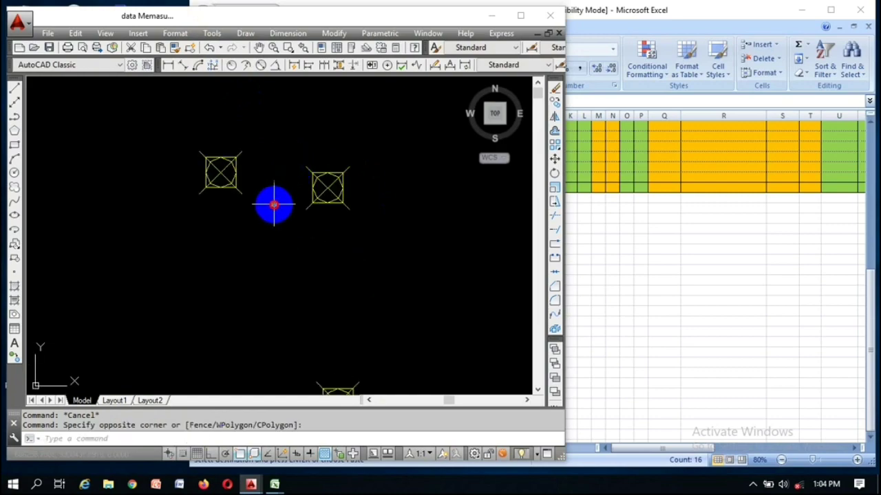
key("Escape")
key("Delete")
Switch to the Excel sheet and examine the PO command and the CONCATENATE formula in H19 that joins X and Y
left_click(845, 236)
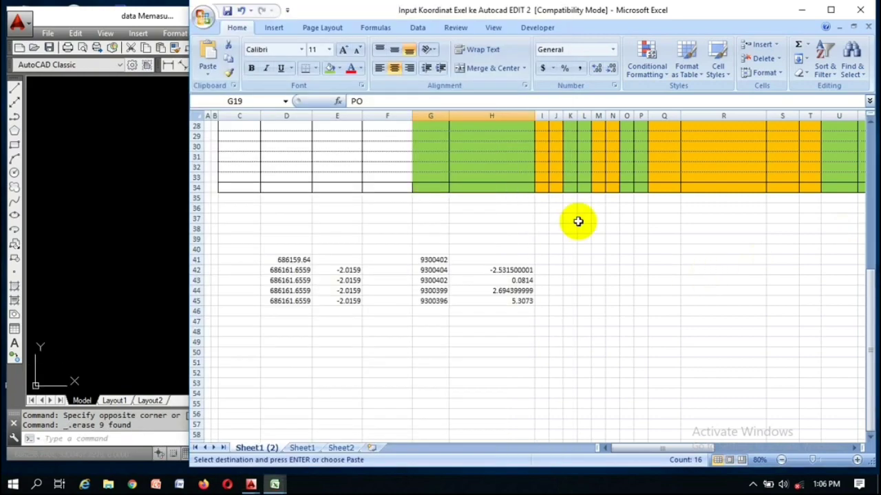
scroll(413, 240, "up", 9)
key("Escape")
left_click(490, 299)
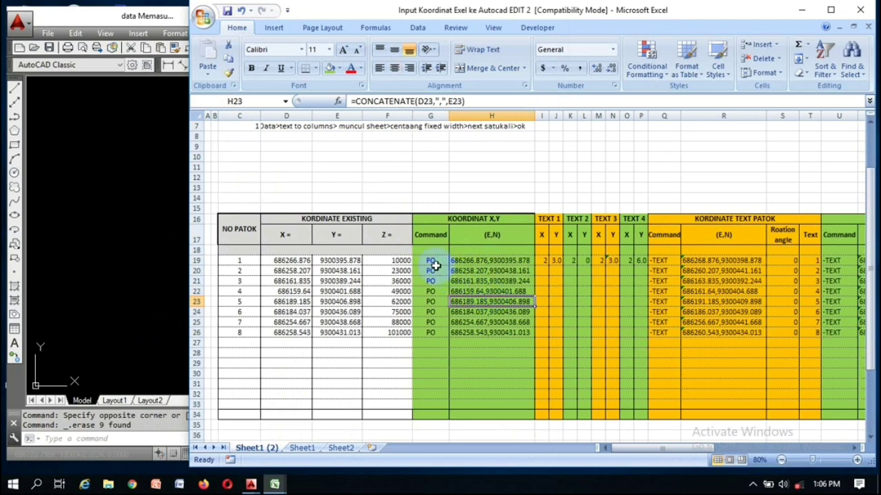
left_click(429, 260)
left_click(485, 290)
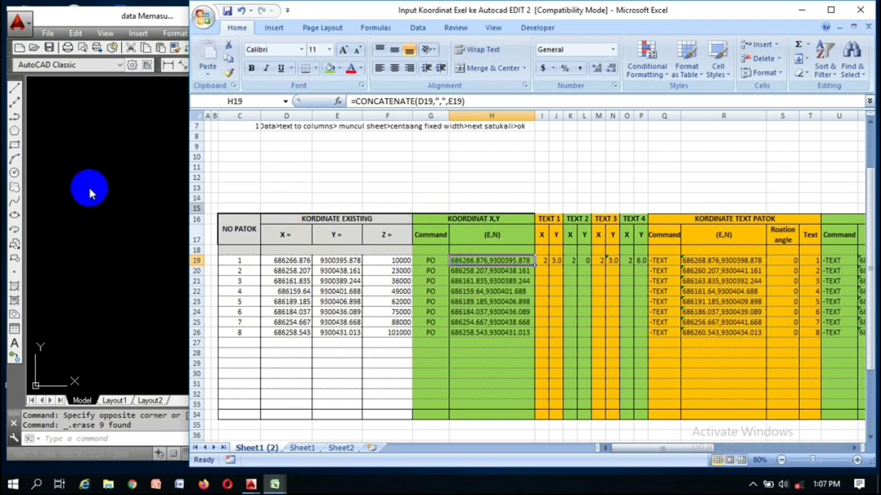
left_click(384, 103)
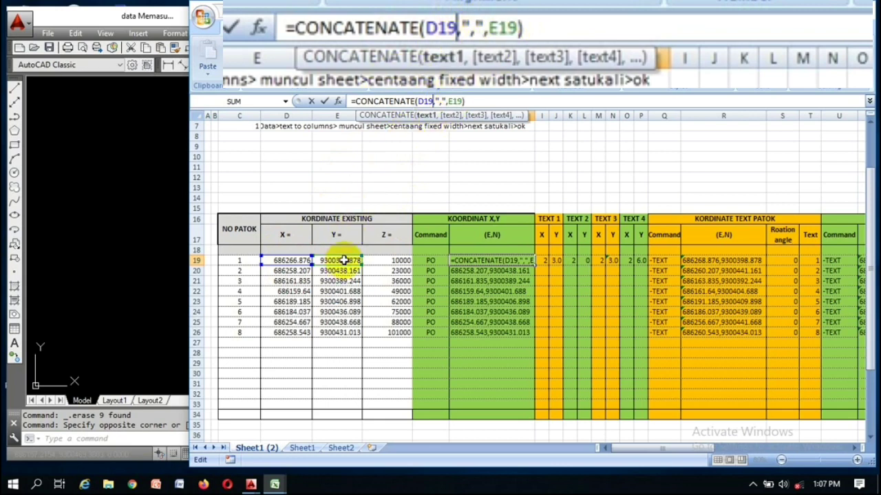
key("ctrl+Return")
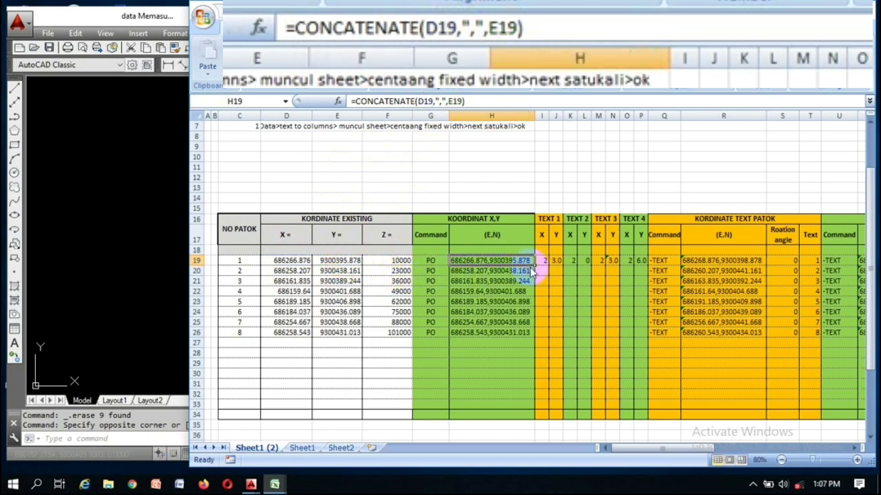
Fill the CONCATENATE coordinate formula from H19 down to the row of point 8
left_click_drag(535, 265, 541, 344)
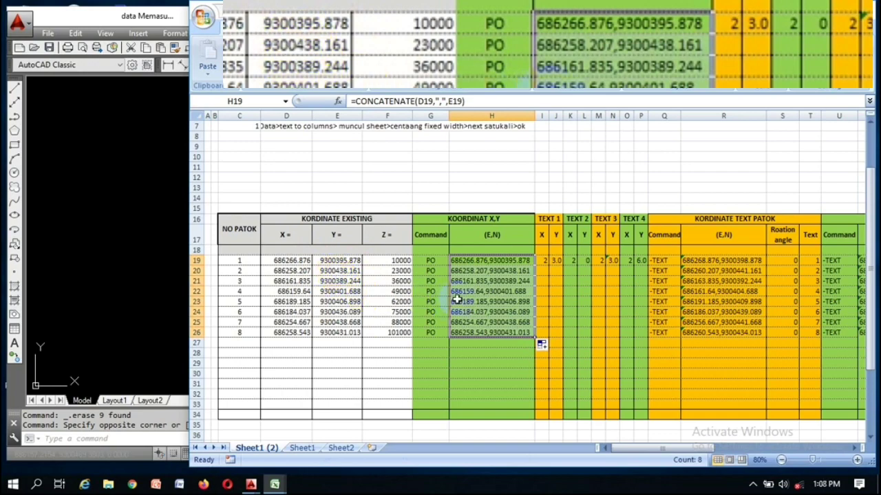
left_click(474, 300)
left_click(608, 311)
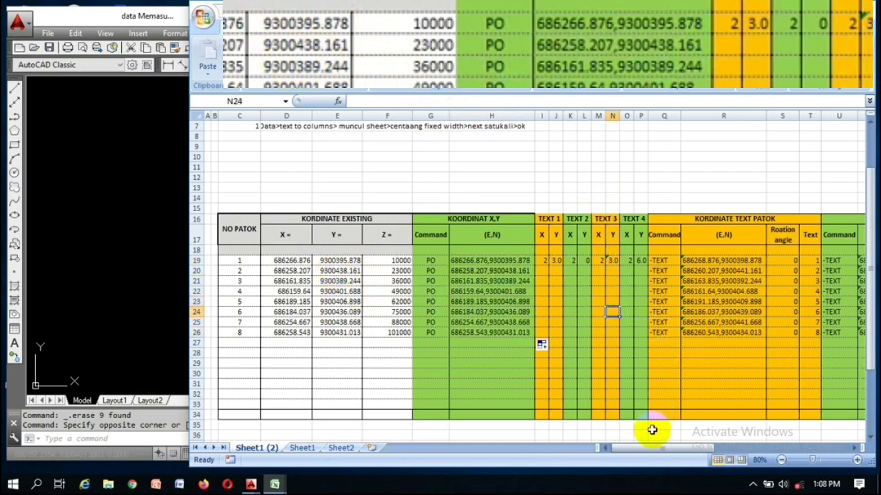
Examine the TEXT 1 to TEXT 4 offset columns and the KORDINATE TEXT PATOK formula in R19 that uses the TEXT 1 offsets
left_click_drag(652, 448, 677, 450)
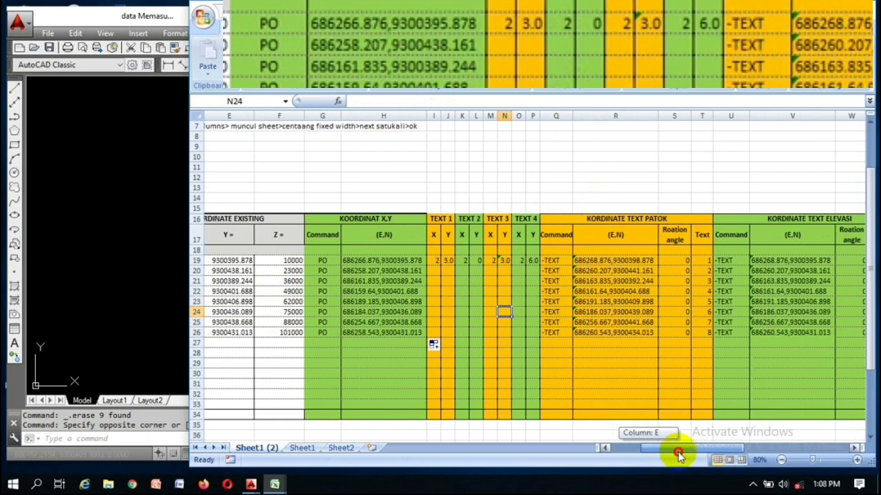
left_click(440, 219)
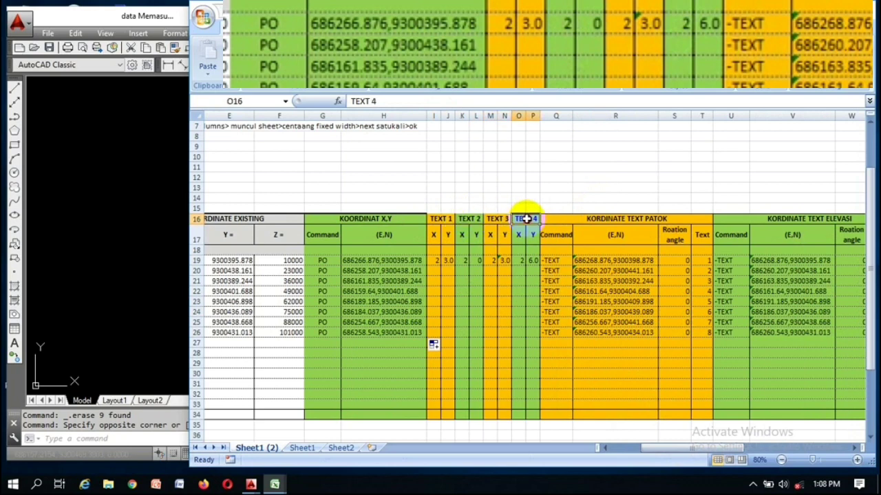
left_click(628, 219)
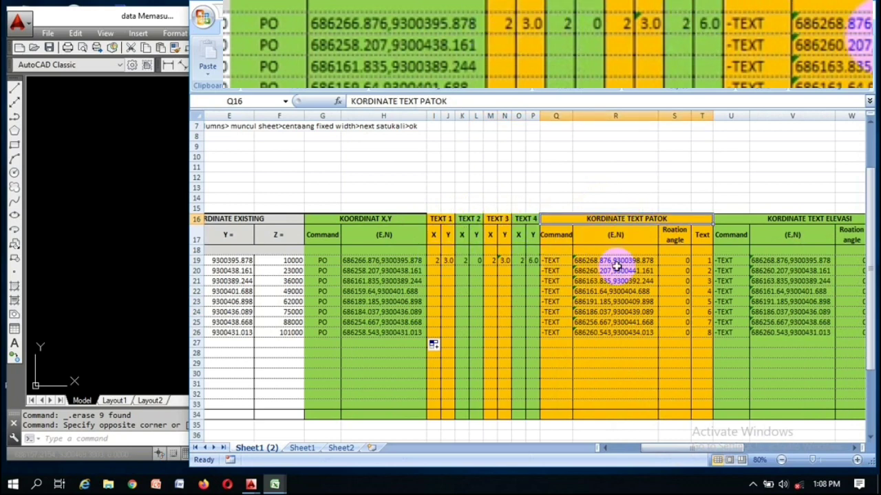
left_click(609, 261)
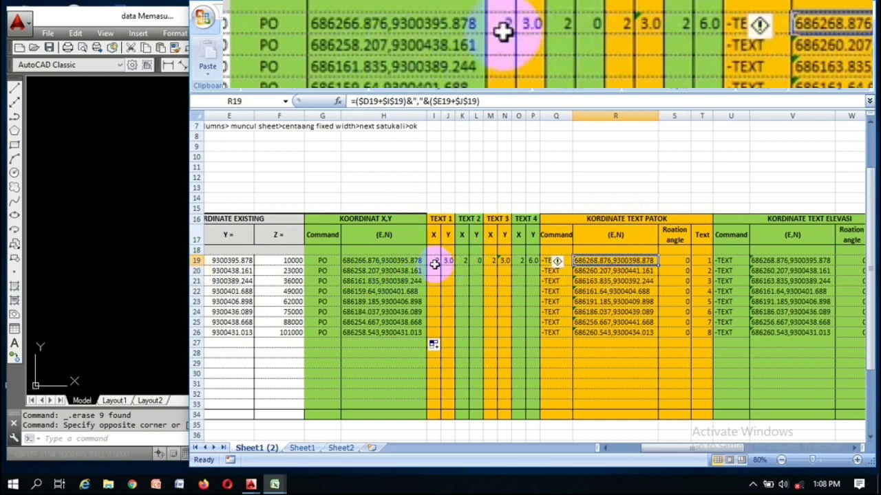
left_click(434, 262)
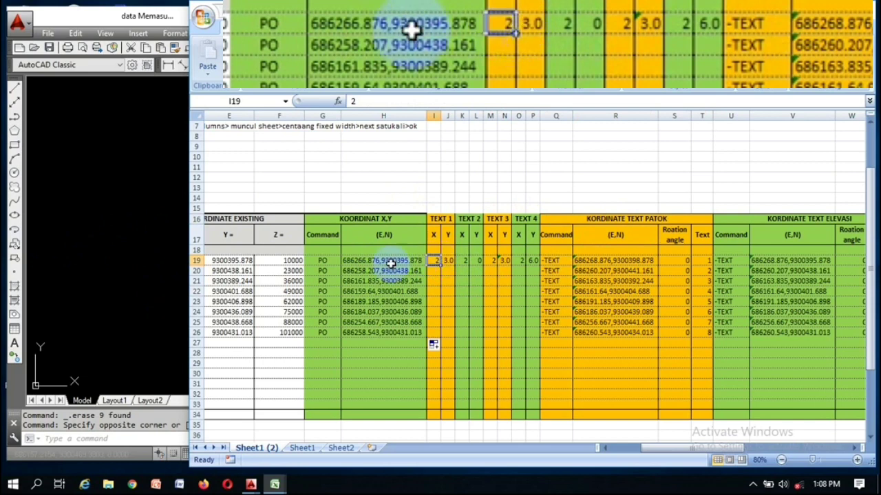
left_click(428, 261)
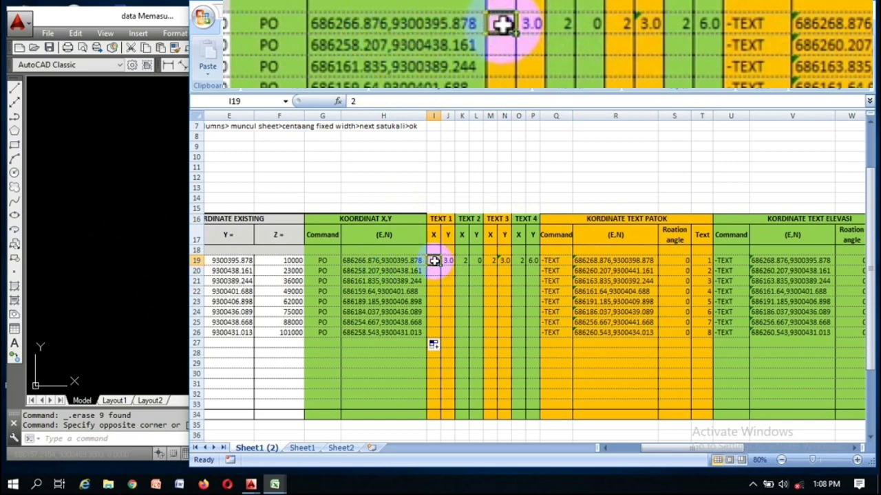
left_click(556, 260)
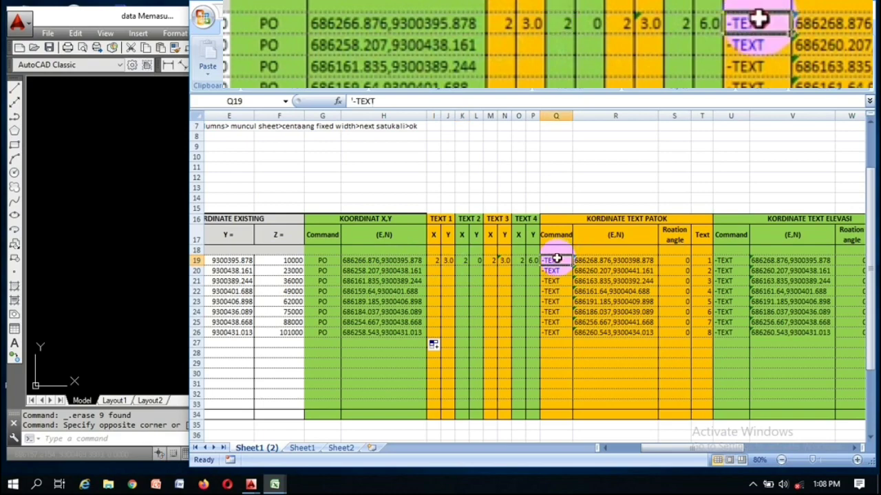
left_click_drag(556, 260, 711, 258)
key("ctrl+c")
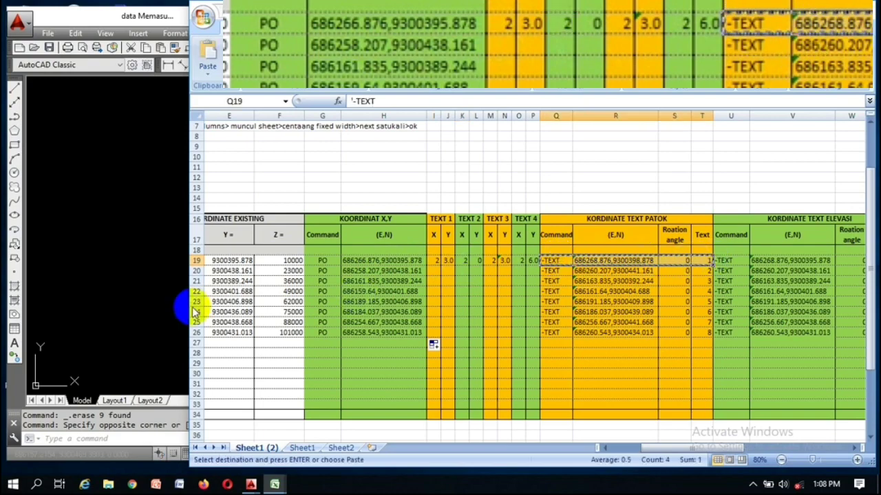
left_click(112, 294)
left_click(721, 256)
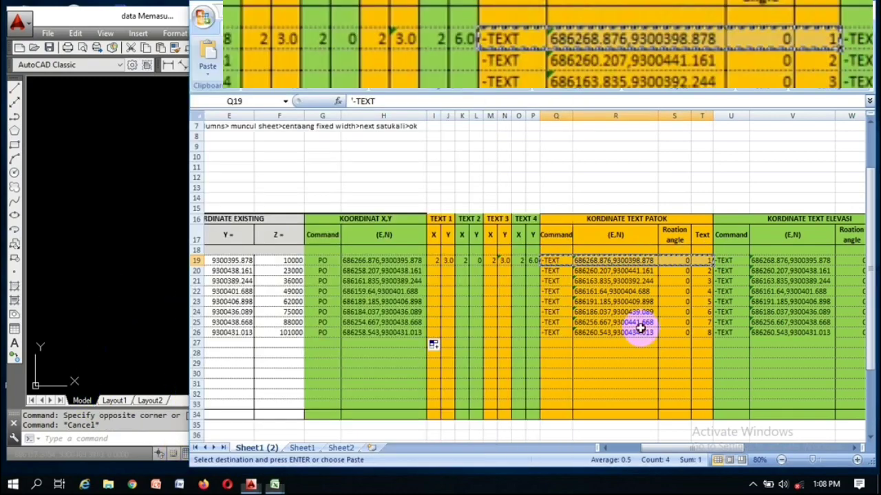
Copy point 1's PO command and coordinates from G19:H19 and run them in AutoCAD to plot the point
left_click(348, 260)
left_click_drag(317, 260, 366, 263)
key("ctrl+c")
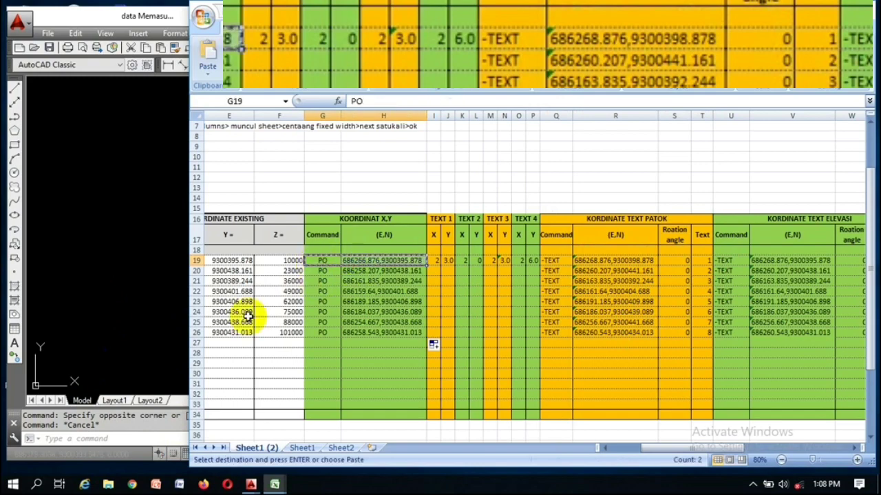
left_click(123, 425)
key("ctrl+v")
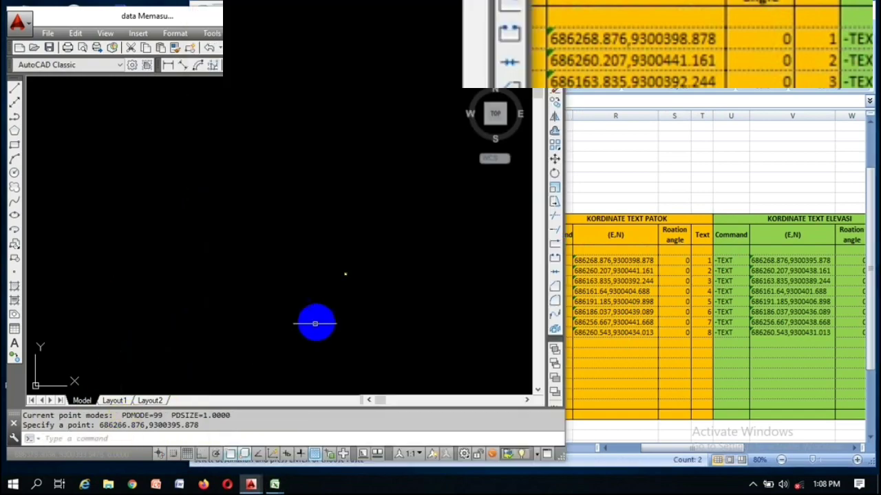
Copy point 1's -TEXT command row from Q19:T19 in Excel and run it in AutoCAD to label the plotted point
left_click(634, 357)
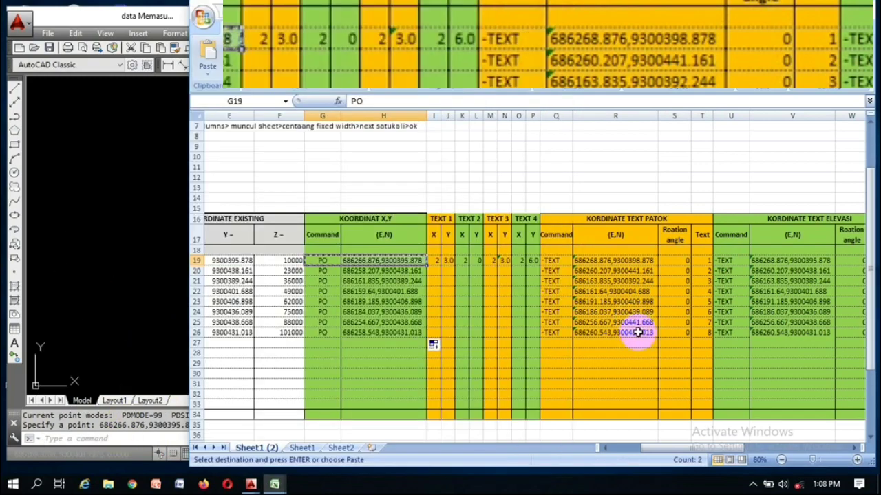
left_click(497, 279)
left_click(552, 260)
left_click_drag(552, 261, 696, 261)
key("ctrl+c")
left_click(162, 255)
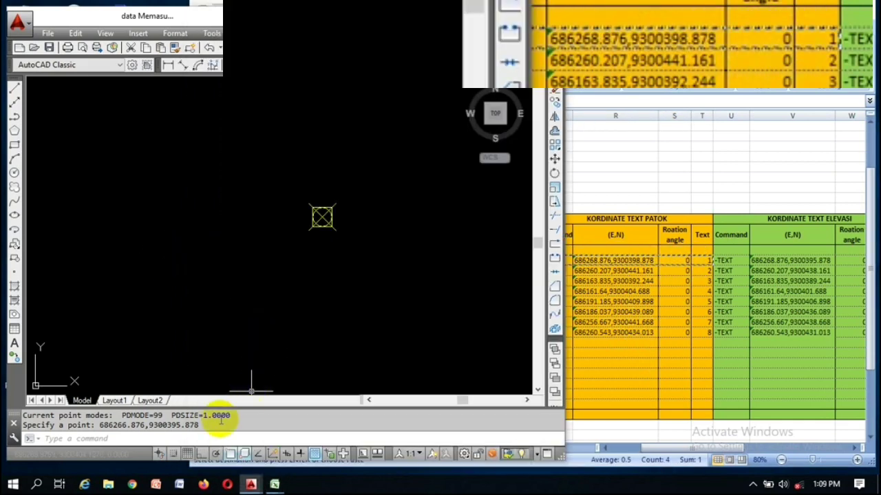
left_click(322, 198)
key("ctrl+v")
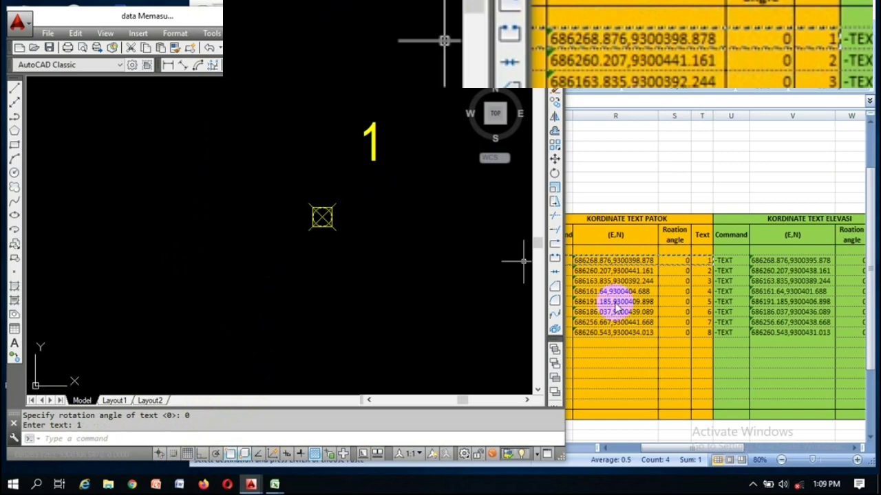
left_click(403, 164)
key("Escape")
key("Escape")
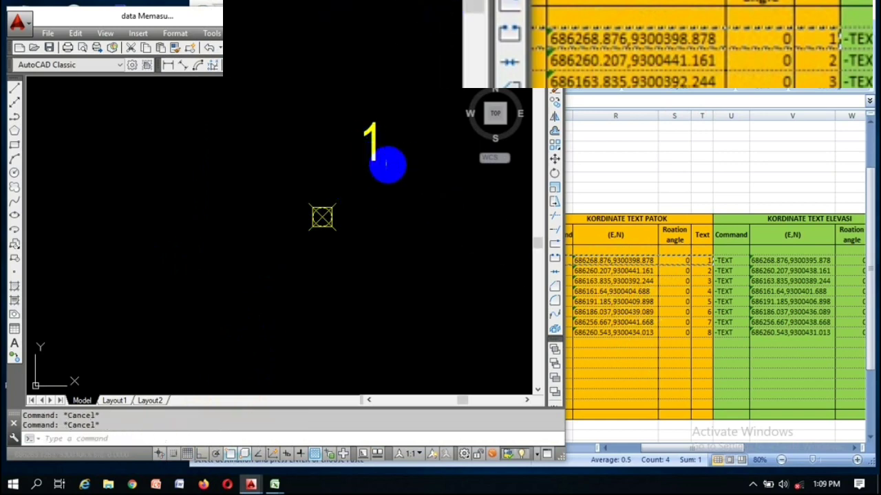
In the Excel sheet, set the TEXT 1 offsets to 1 for X and 2 for Y
left_click(589, 307)
left_click(432, 260)
key("Escape")
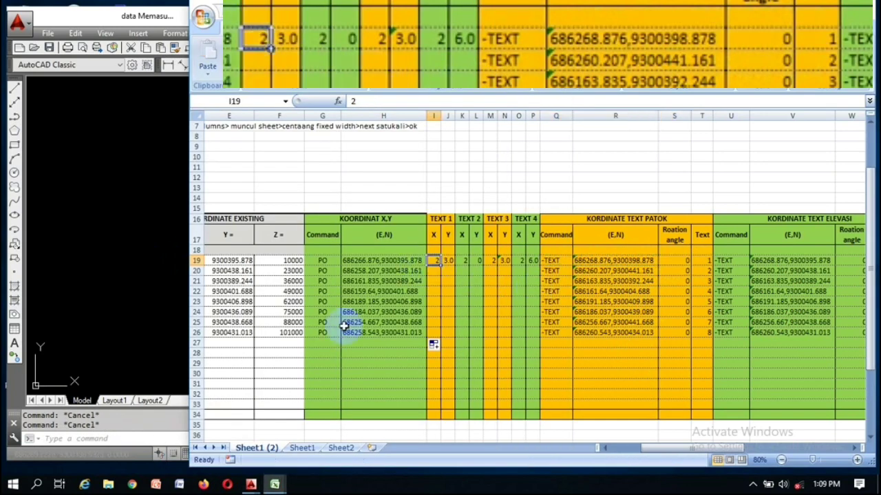
type("1")
left_click(490, 291)
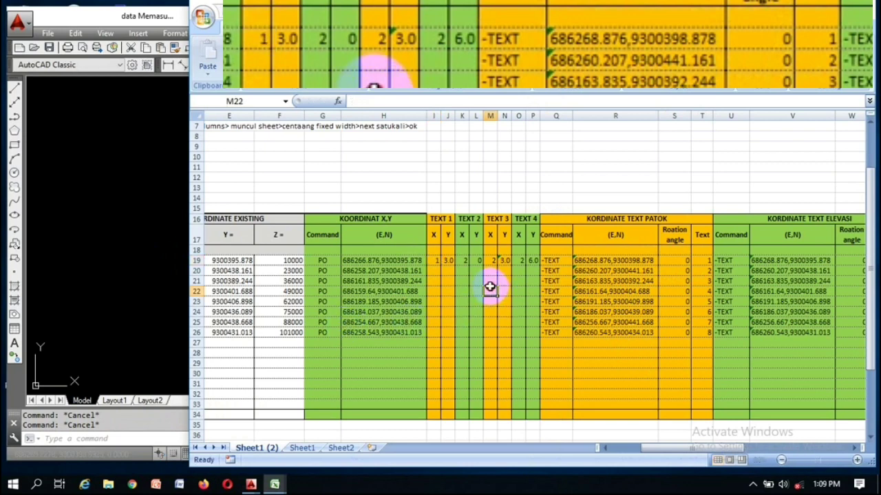
left_click(448, 260)
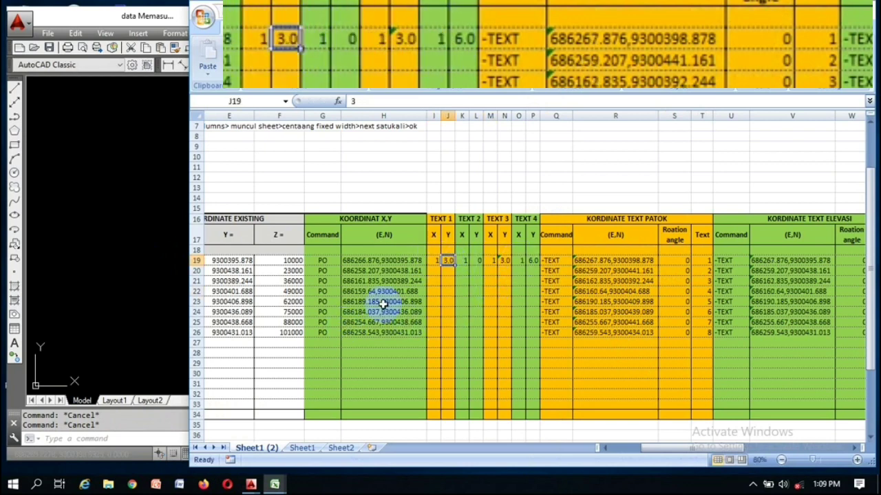
type("2")
left_click(476, 291)
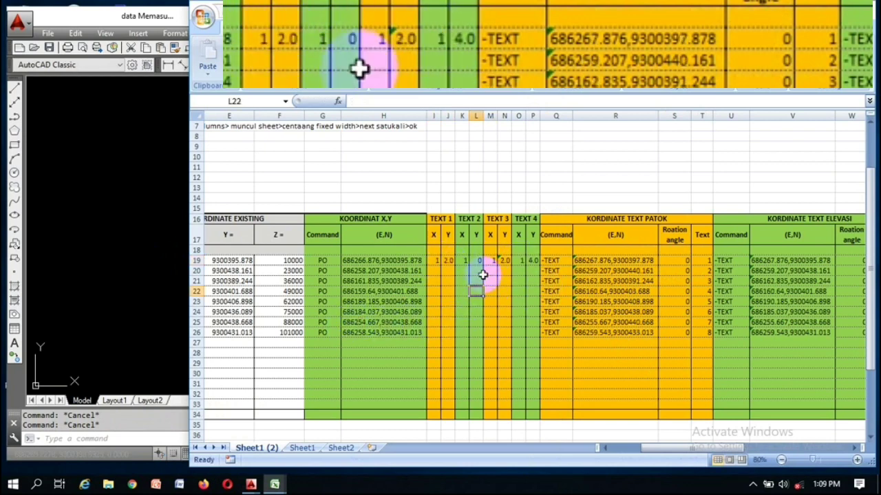
Copy the updated -TEXT row of point 1 and run it in AutoCAD to place a second label for comparison
left_click(595, 291)
left_click_drag(556, 260, 706, 260)
key("ctrl+c")
left_click(148, 261)
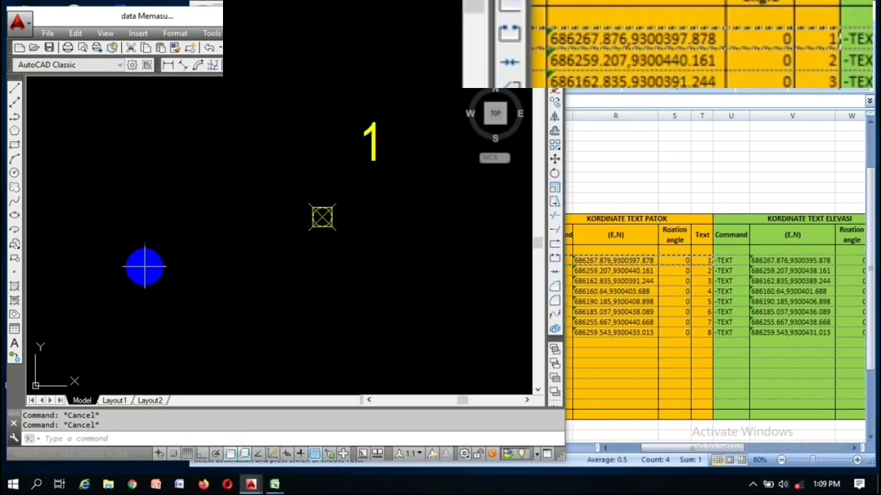
key("ctrl+v")
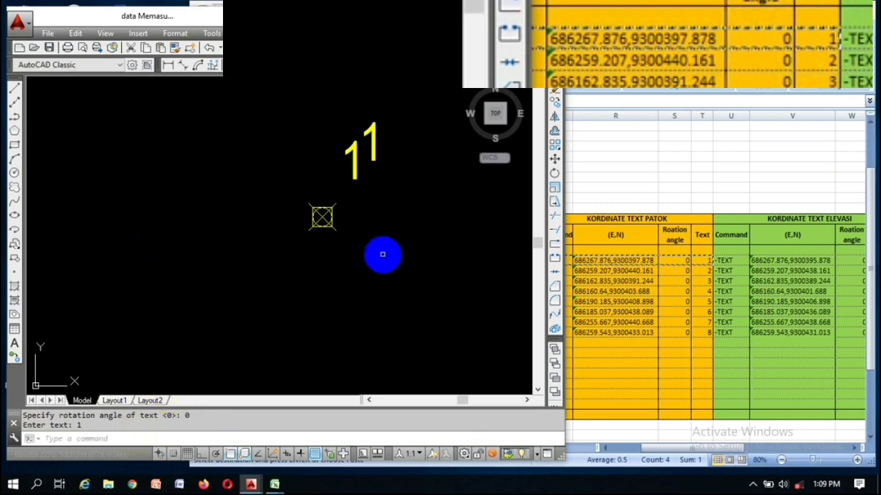
scroll(367, 183, "up", 4)
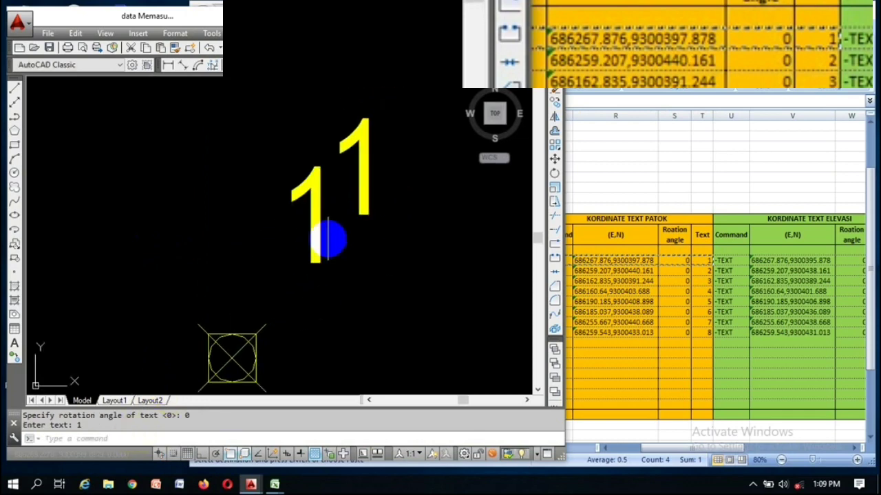
Erase the label closer to the point marker
left_click(370, 200)
key("Escape")
scroll(340, 234, "down", 5)
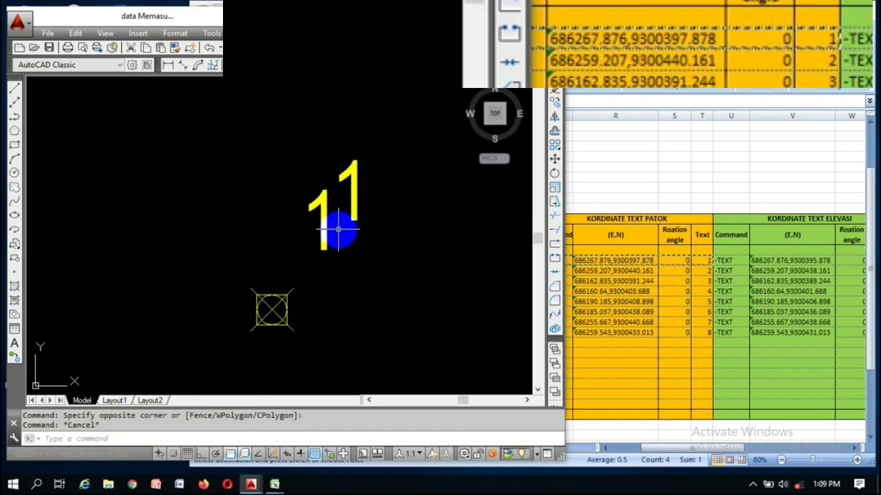
left_click(344, 240)
key("Delete")
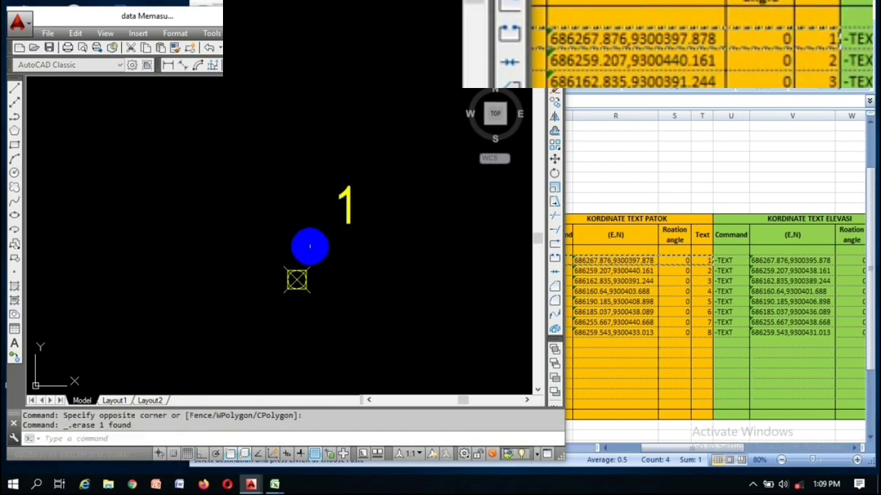
Compare the remaining label in AutoCAD with point 1's coordinates and TEXT 1 X offset in the Excel sheet
left_click(676, 351)
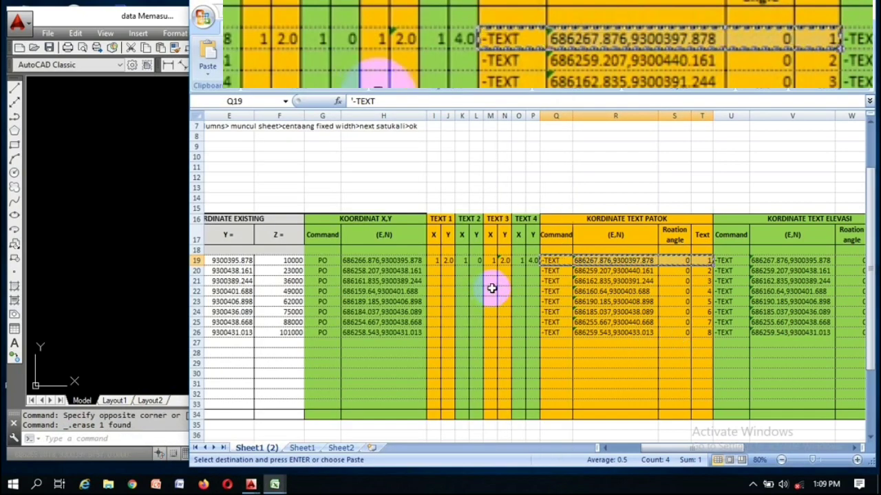
left_click(178, 232)
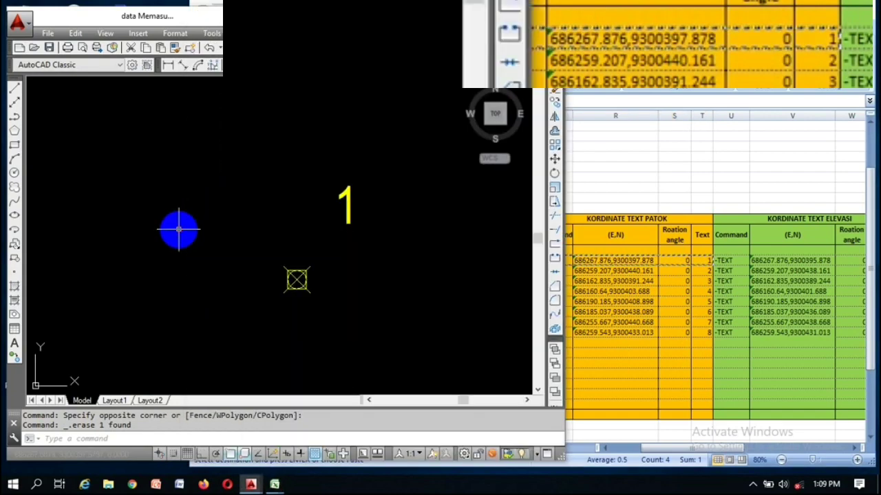
key("Escape")
left_click(662, 315)
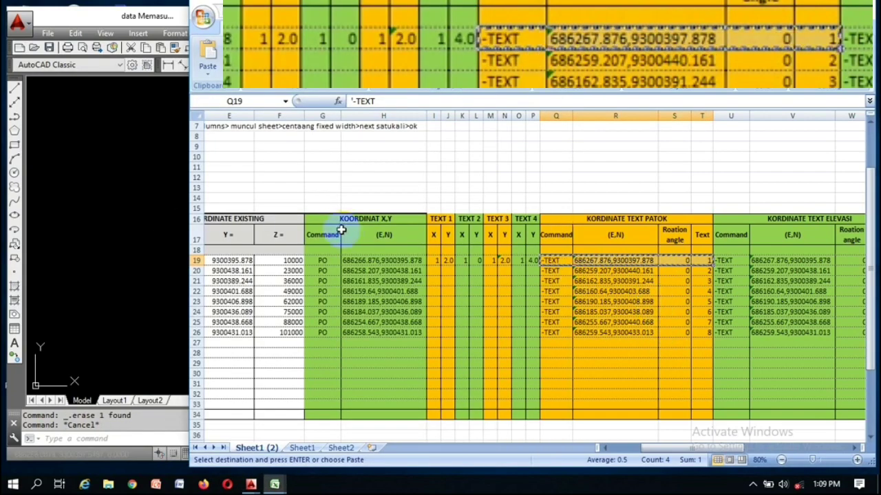
left_click(363, 259)
left_click(433, 260)
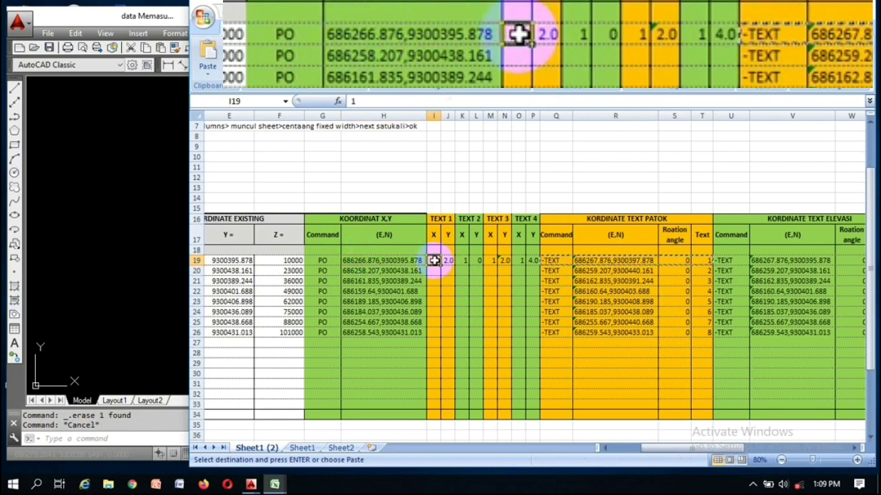
In the Excel sheet, set the TEXT 1 X offset for point 1 to 2
key("Escape")
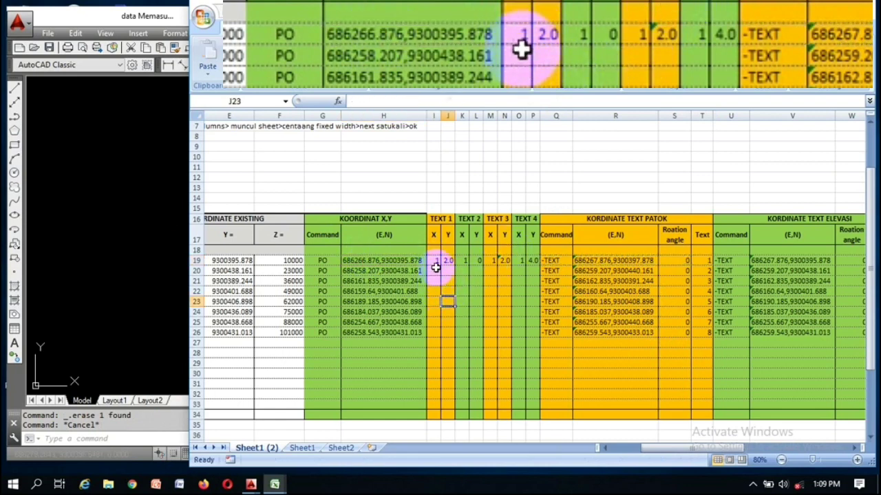
type("2")
left_click(451, 321)
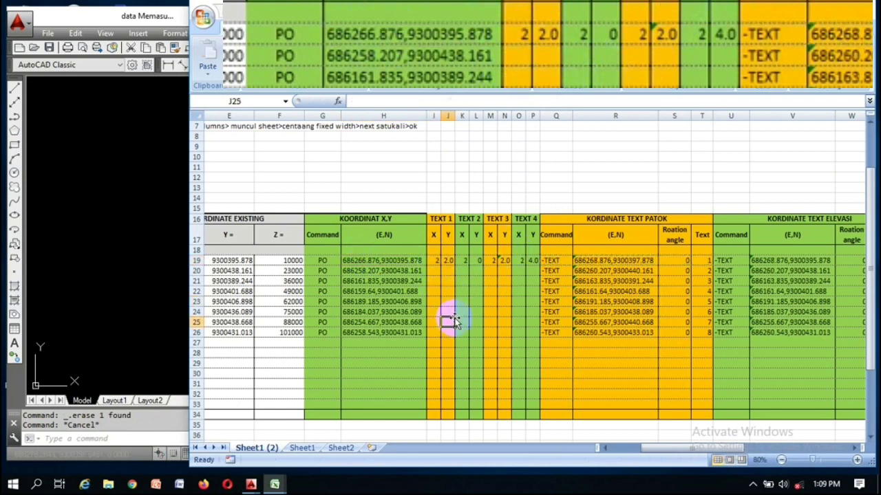
key("Right")
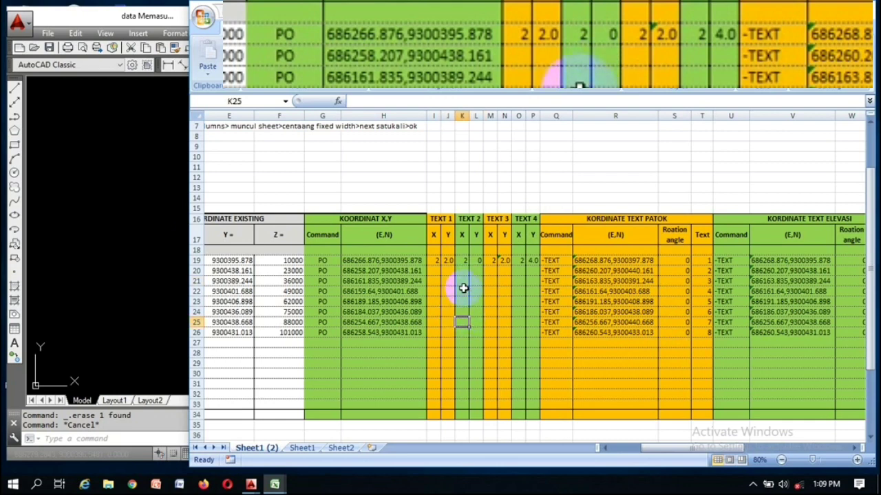
Compare point 1's -TEXT row and text coordinate formula in the sheet with its label and point marker in AutoCAD
left_click(570, 286)
left_click(615, 281)
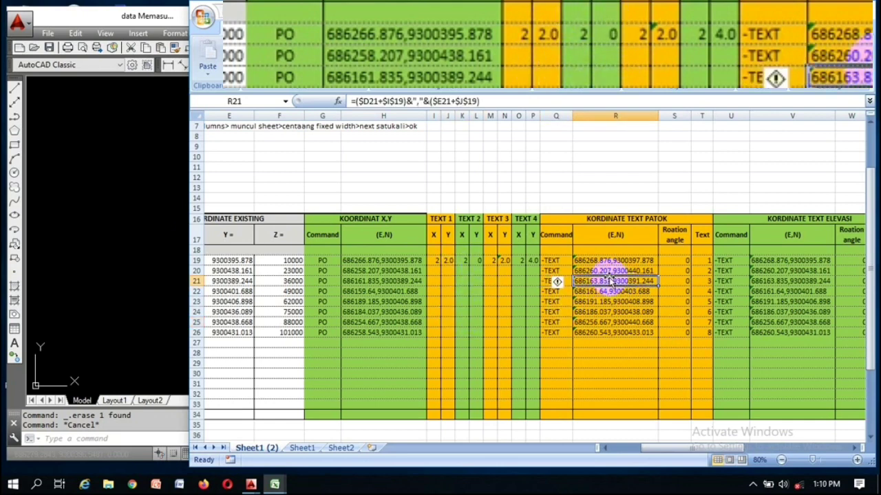
left_click(556, 260)
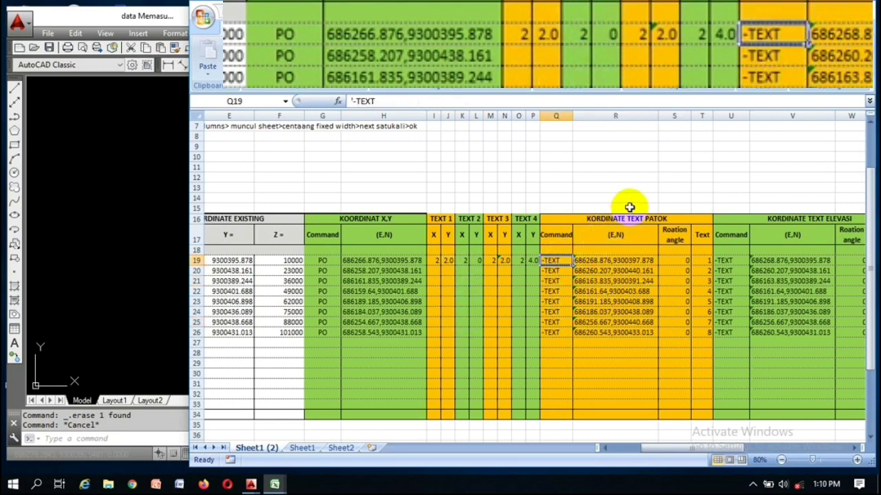
left_click(170, 219)
left_click(242, 235)
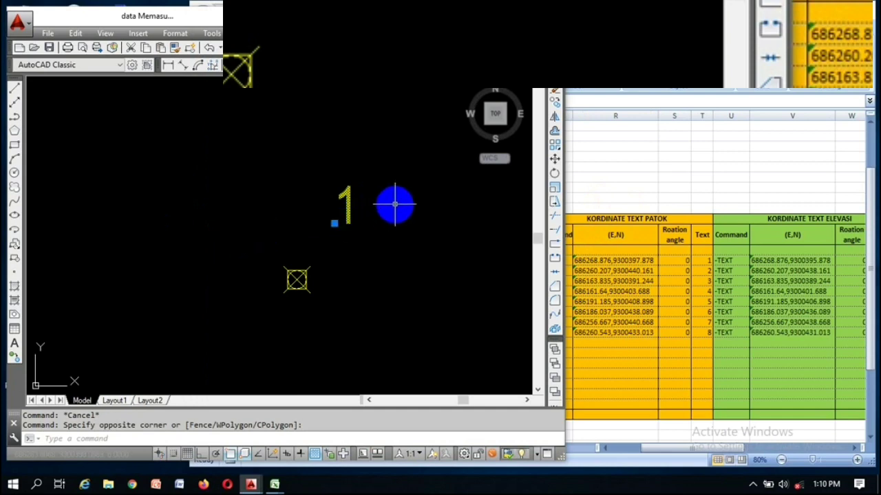
key("Escape")
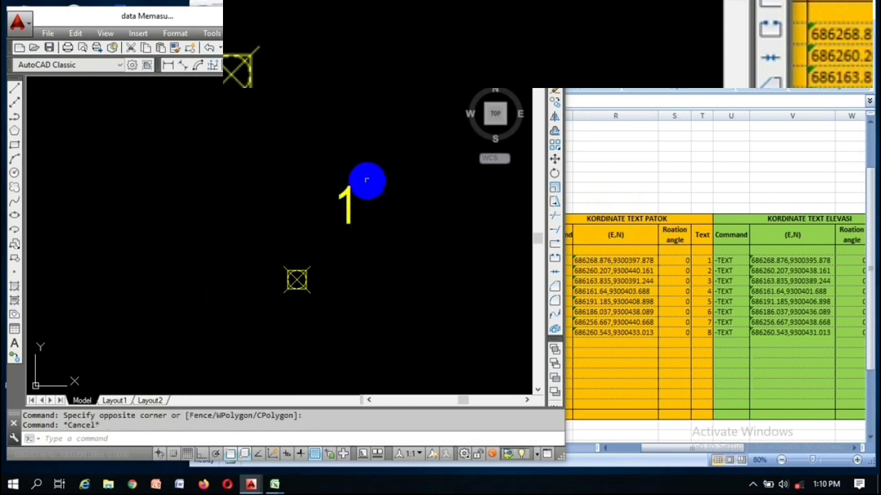
key("Escape")
left_click(619, 272)
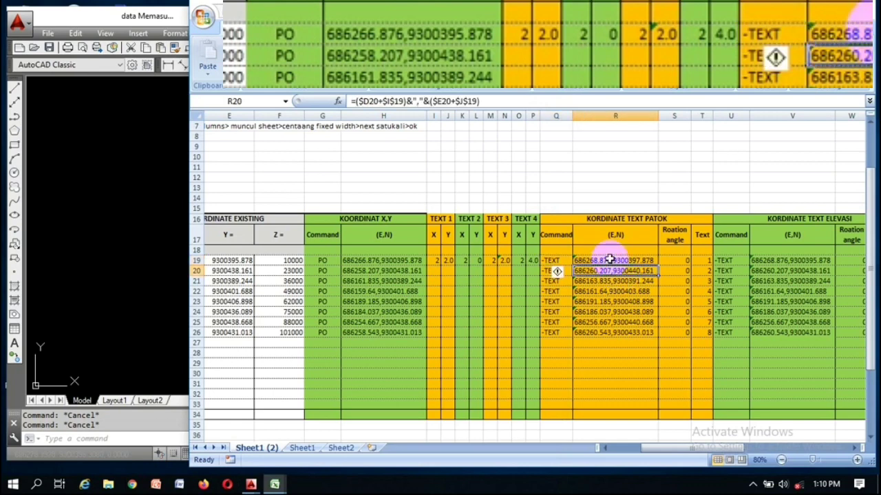
left_click(609, 260)
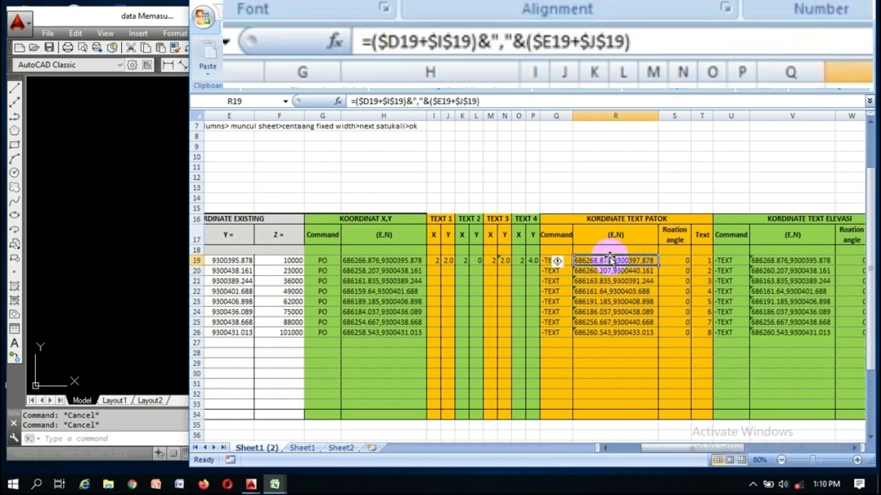
left_click(118, 250)
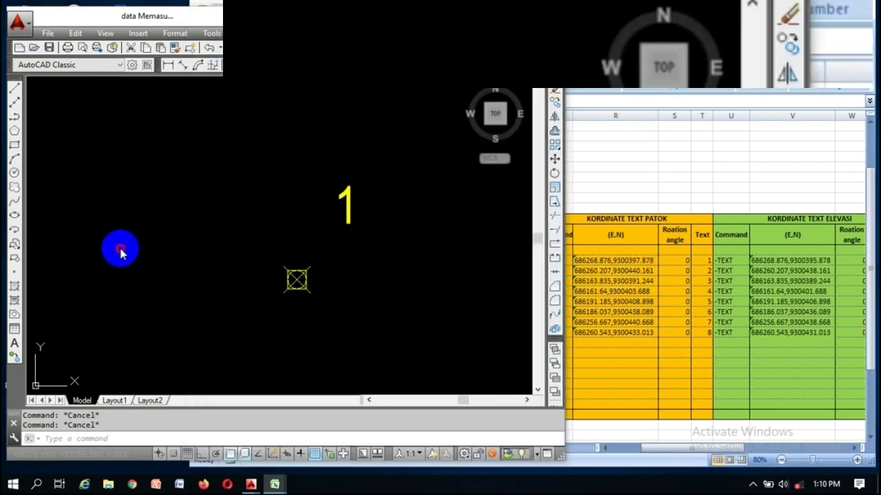
scroll(297, 278, "up", 3)
left_click(297, 280)
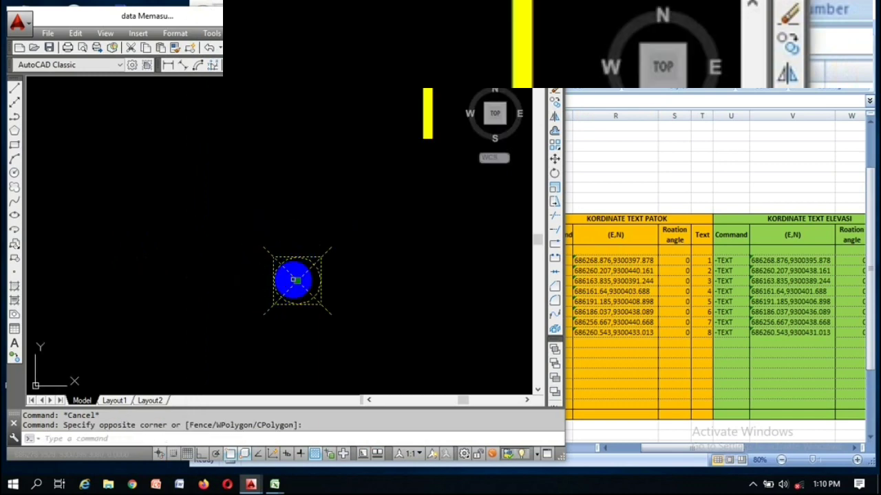
key("Escape")
key("Escape")
left_click(611, 277)
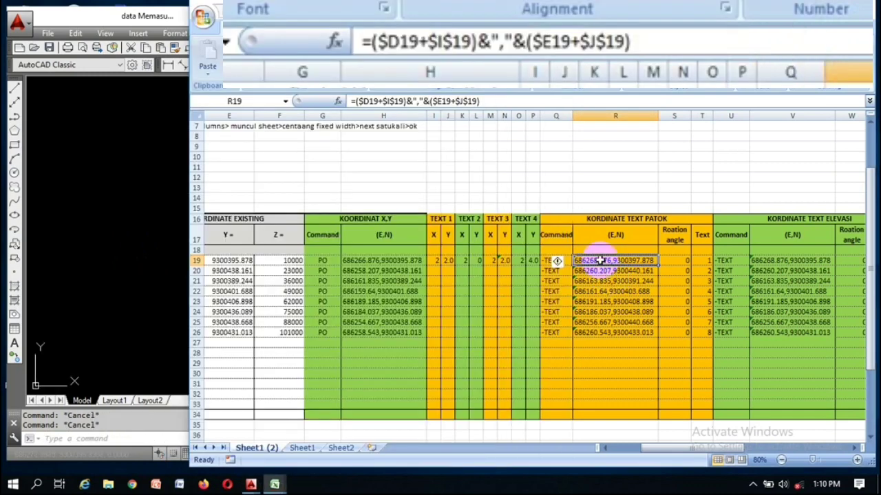
Examine each part of the text coordinate formula in R19: the X and Y coordinates, the comma joiner and the TEXT 1 offsets
double_click(600, 260)
left_click_drag(715, 454, 702, 459)
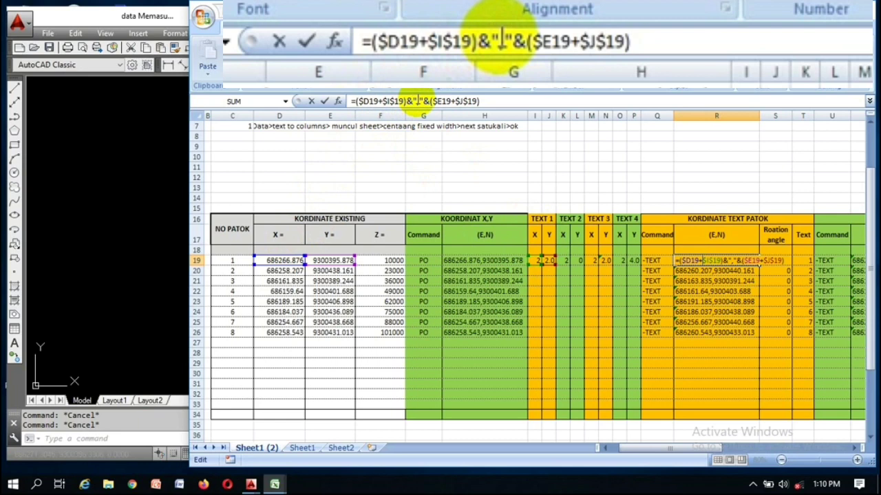
type(",")
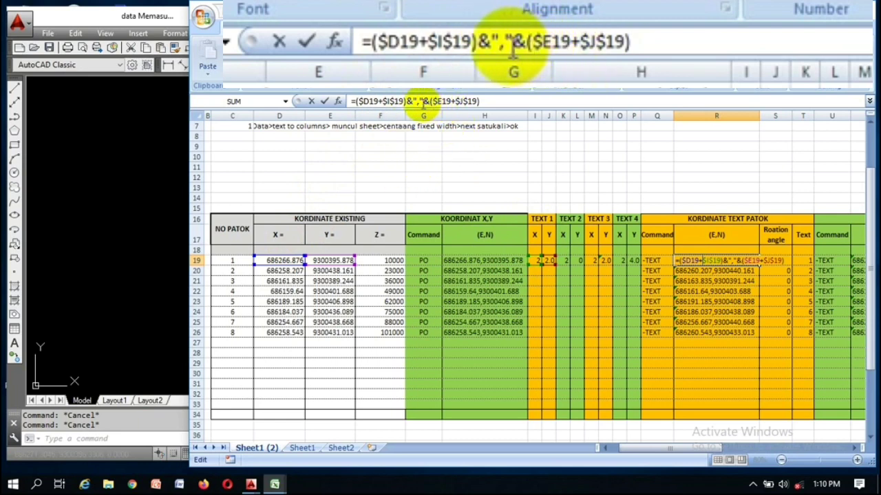
type("\"")
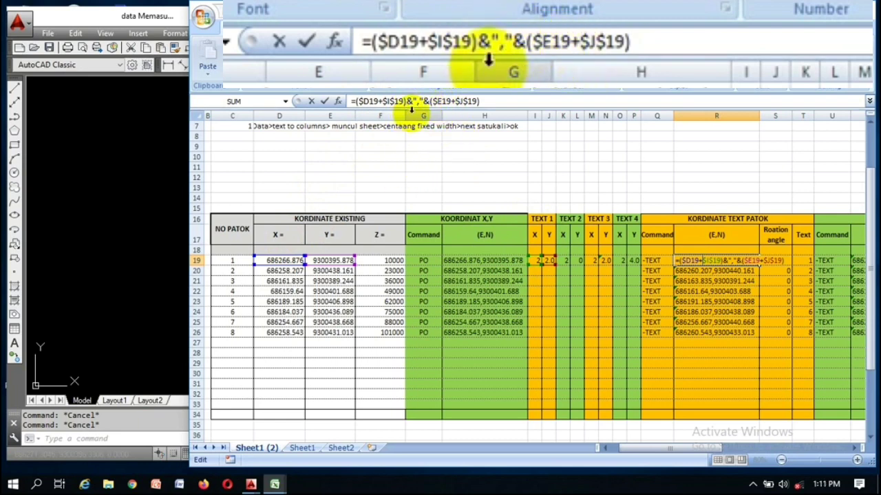
mouse_move(406, 101)
left_mouse_down()
mouse_move(428, 101)
mouse_move(407, 101)
left_mouse_up()
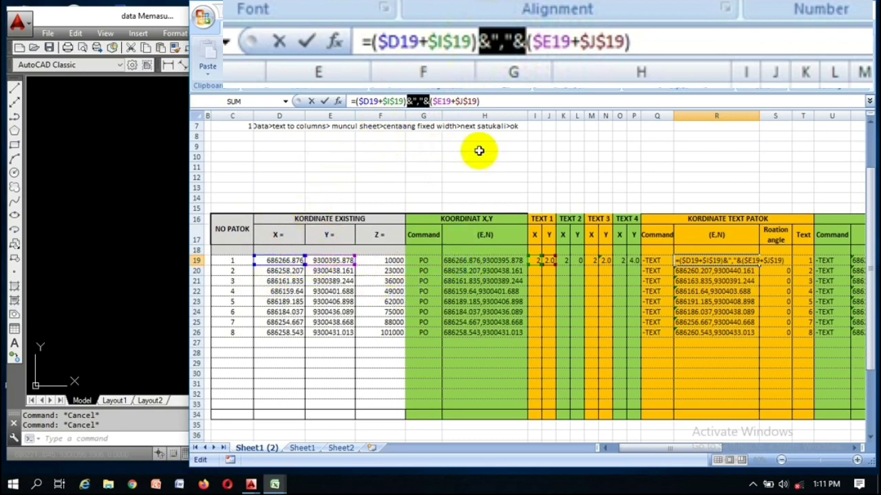
left_click(415, 115)
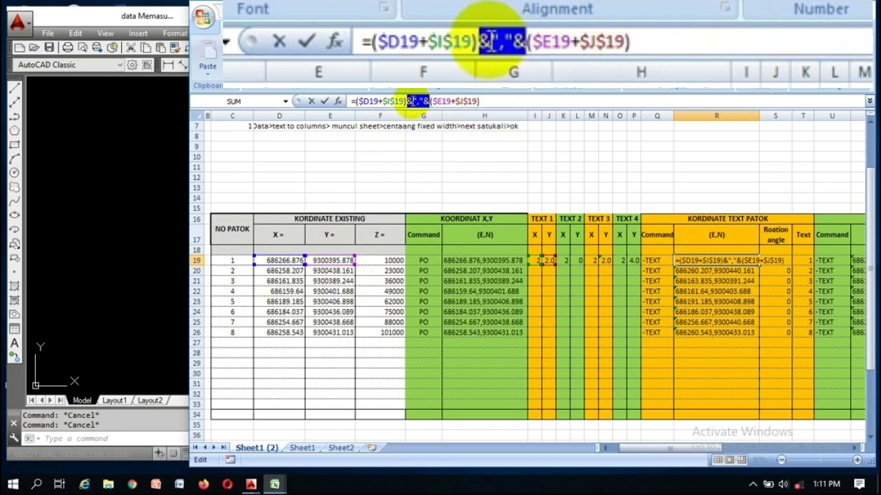
double_click(448, 101)
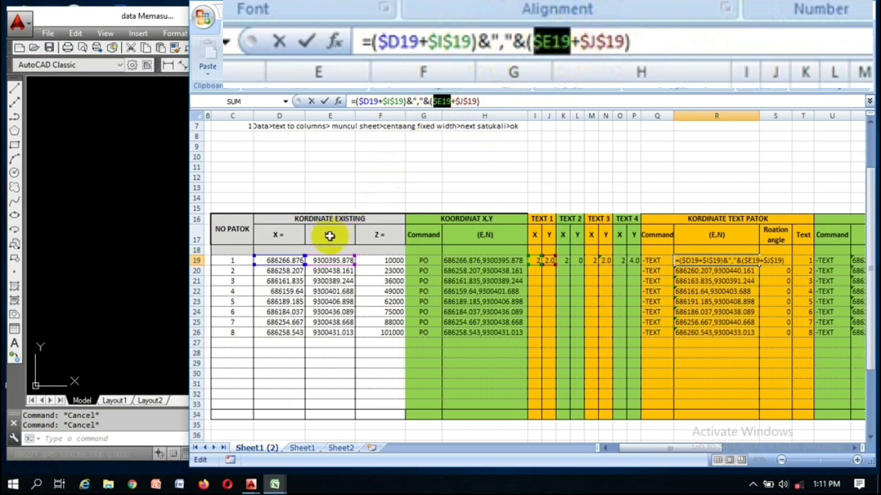
double_click(443, 101)
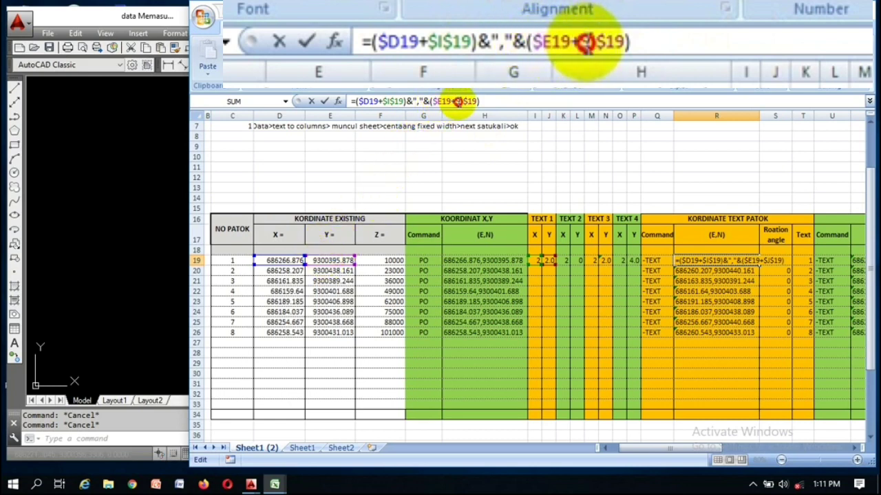
double_click(457, 101)
left_click(548, 261)
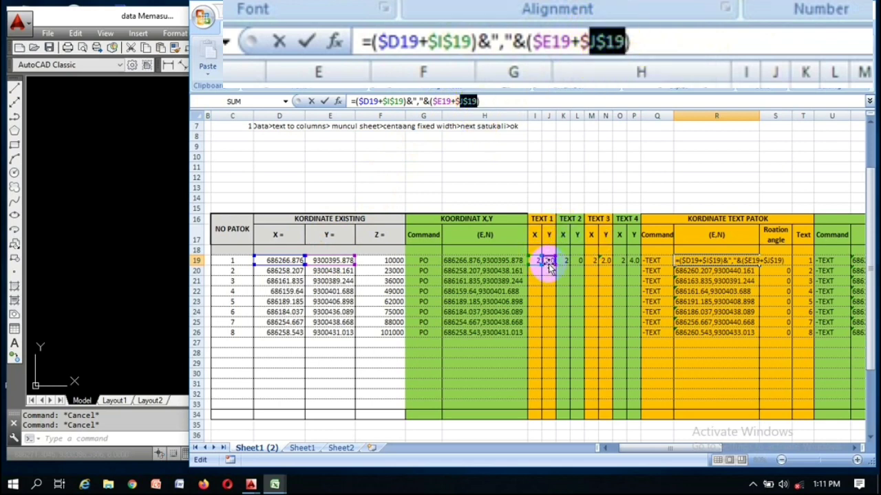
double_click(479, 101)
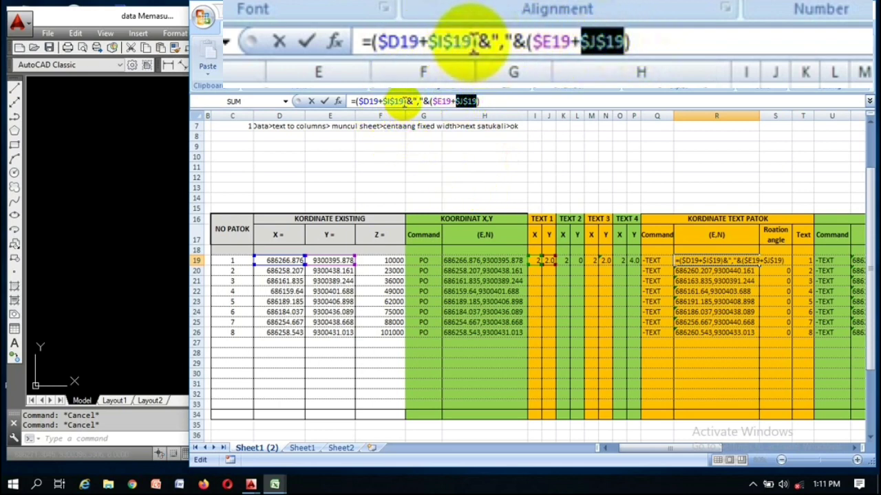
left_click_drag(405, 102, 383, 101)
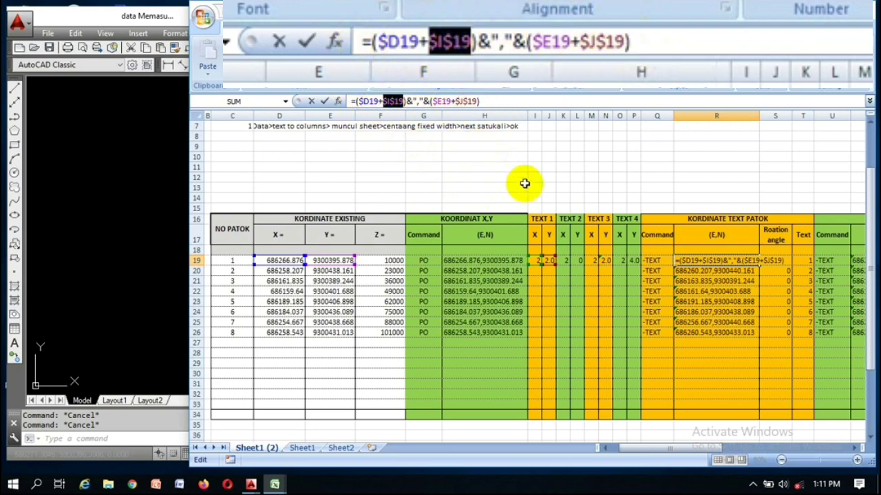
key("Return")
Copy point 1's text coordinates from R19 and try to run them alone as AutoCAD command input
left_click(693, 260)
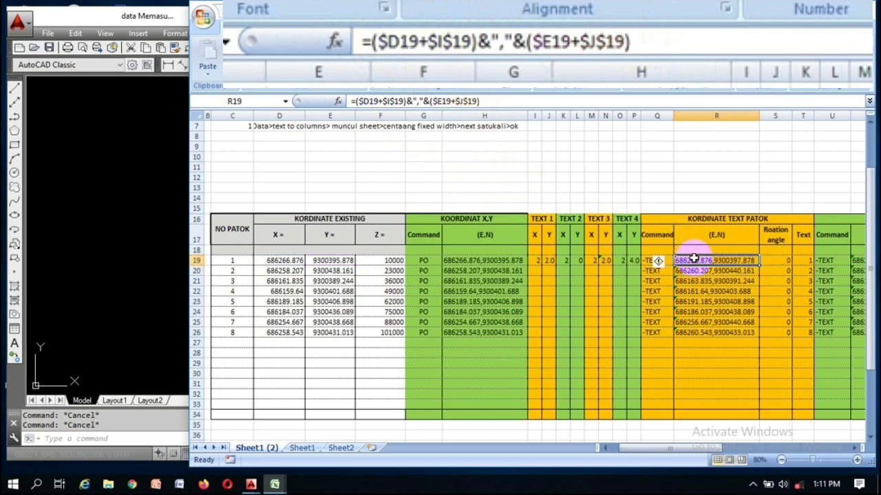
left_click(177, 221)
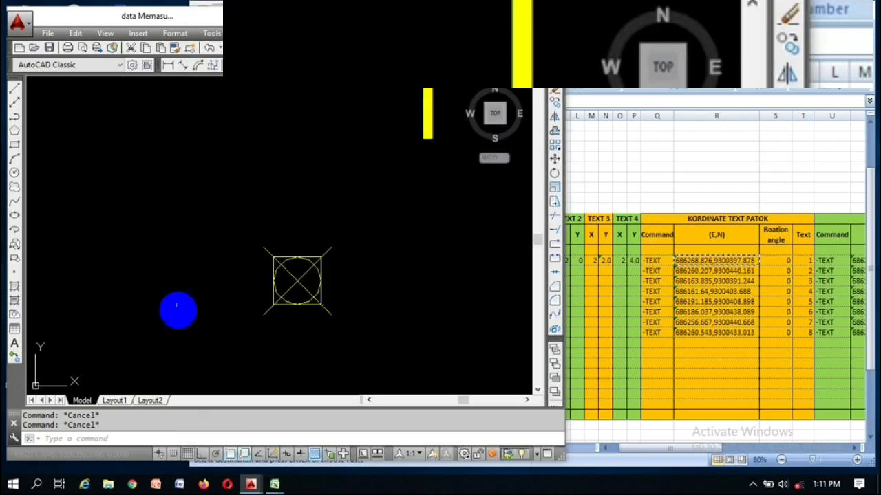
type("686268.876,9300397.878")
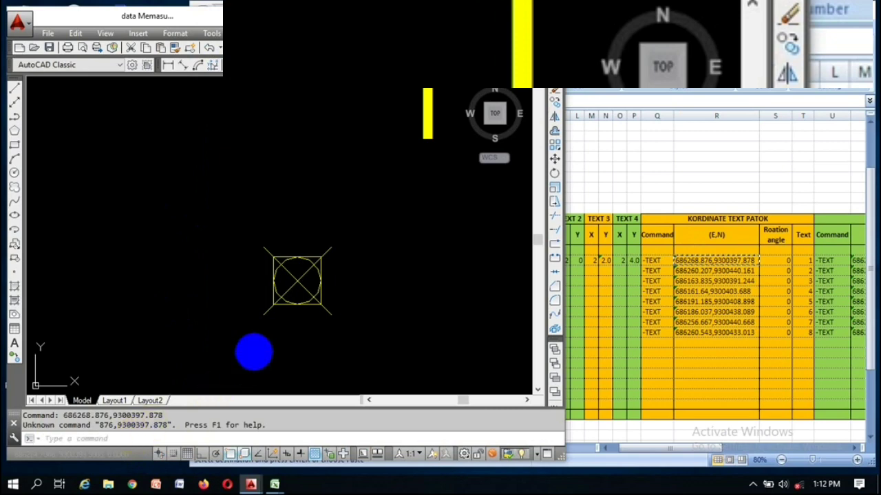
Move the existing label 1 a short distance horizontally, farther away from the point marker
scroll(340, 266, "down", 4)
scroll(356, 222, "up", 2)
left_click(356, 222)
type("m")
key("Return")
left_click(336, 319)
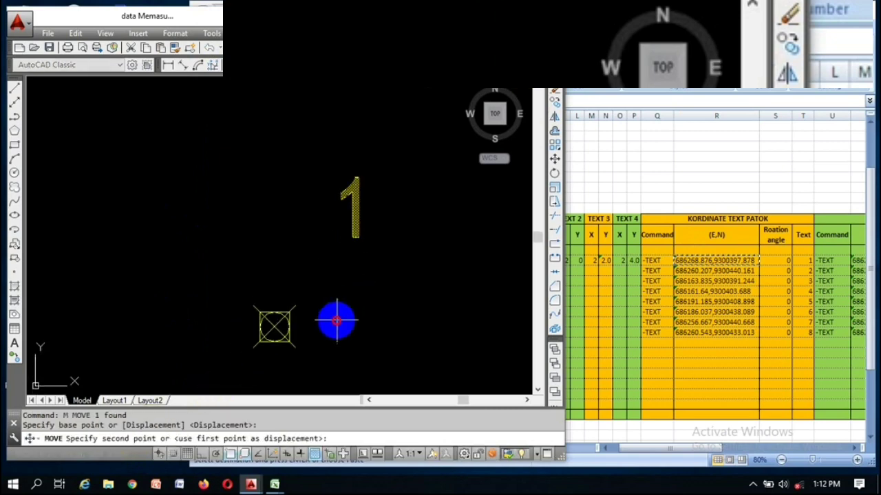
left_click(372, 319)
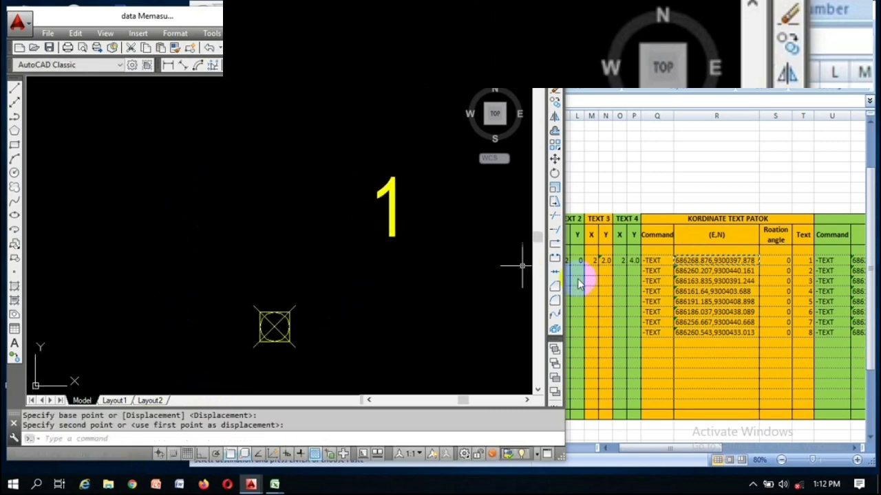
Copy the full -TEXT row of point 1 (Q19:T19) in Excel and run it in AutoCAD to place a new label
left_click(666, 289)
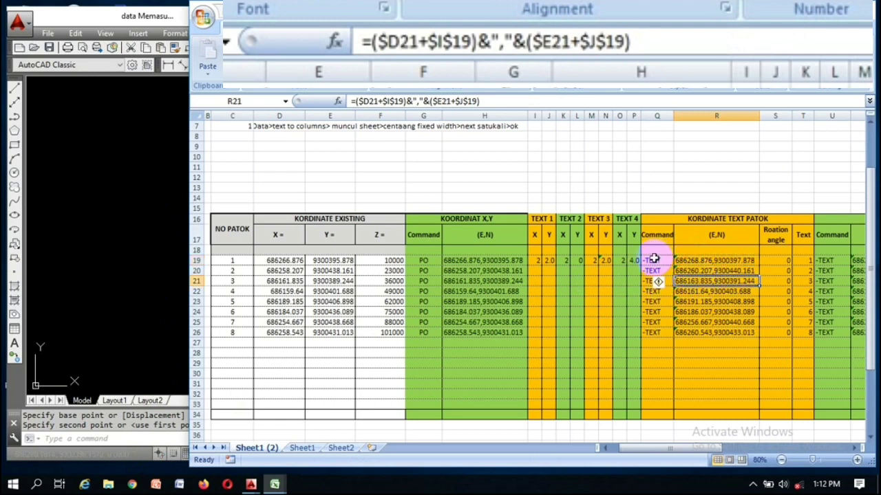
left_click_drag(660, 260, 793, 259)
key("ctrl+c")
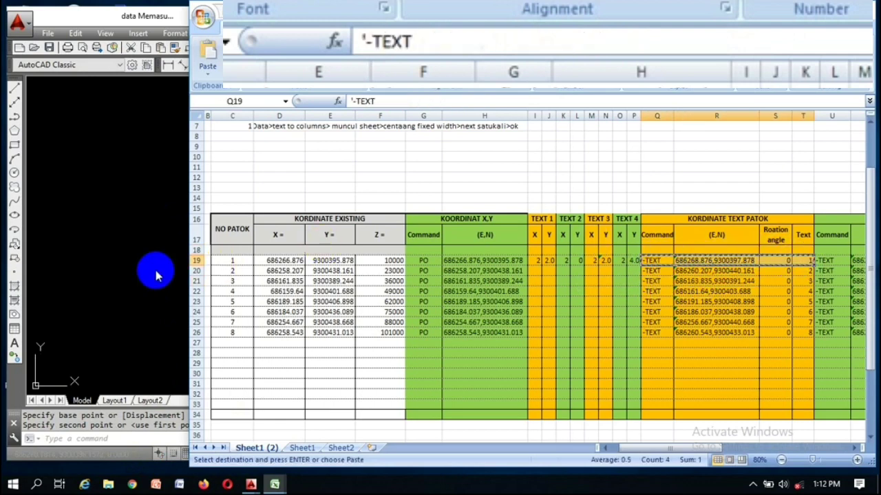
left_click(155, 272)
key("ctrl+v")
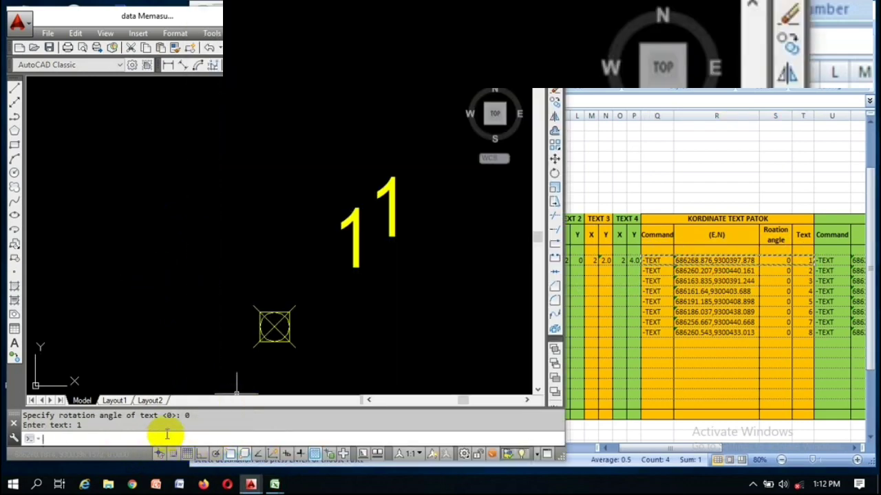
left_click(354, 261)
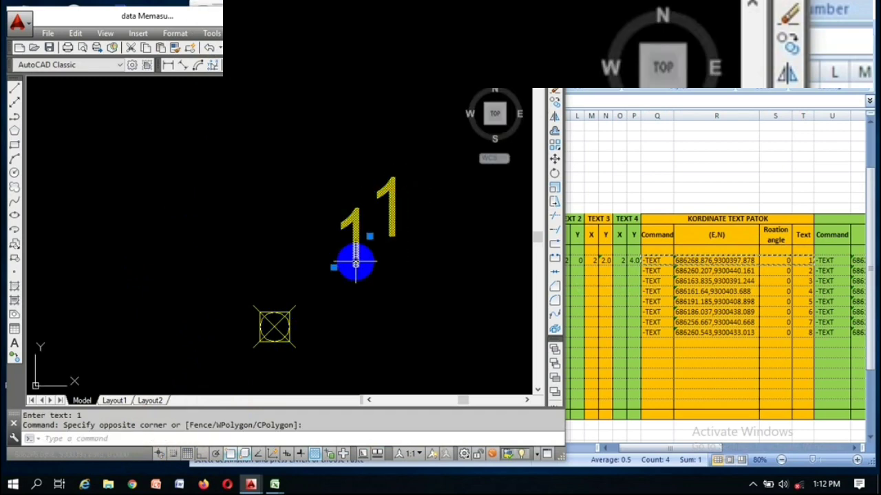
key("Escape")
key("Escape")
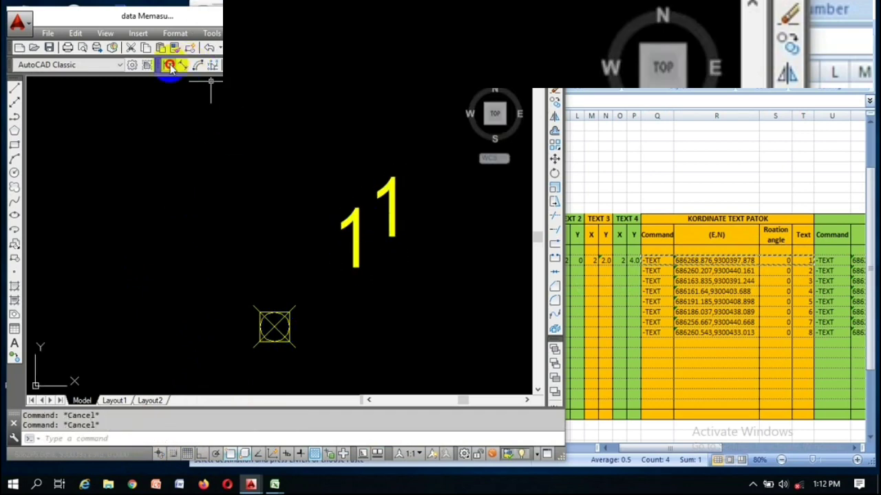
Add a horizontal linear dimension from the point marker to the insertion point of the newly placed label, with the dimension line above both labels
left_click(170, 67)
left_click(275, 326)
left_click(332, 268)
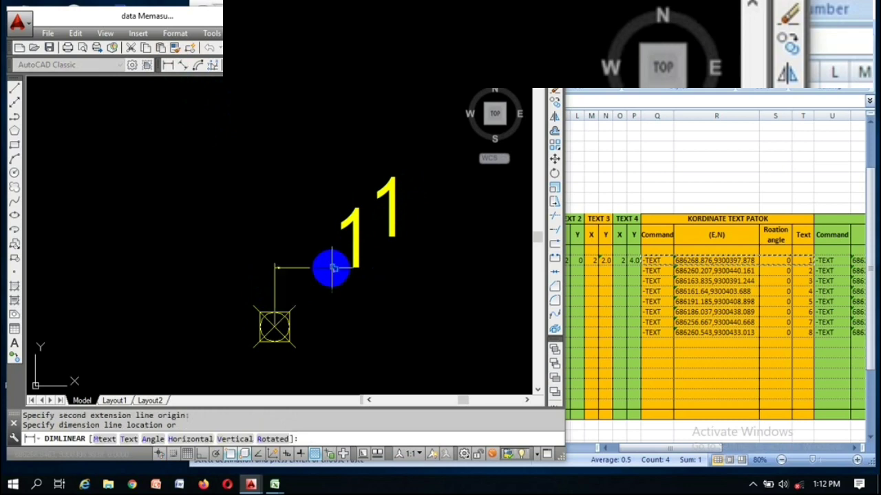
scroll(304, 127, "down", 1)
left_click(305, 124)
key("Escape")
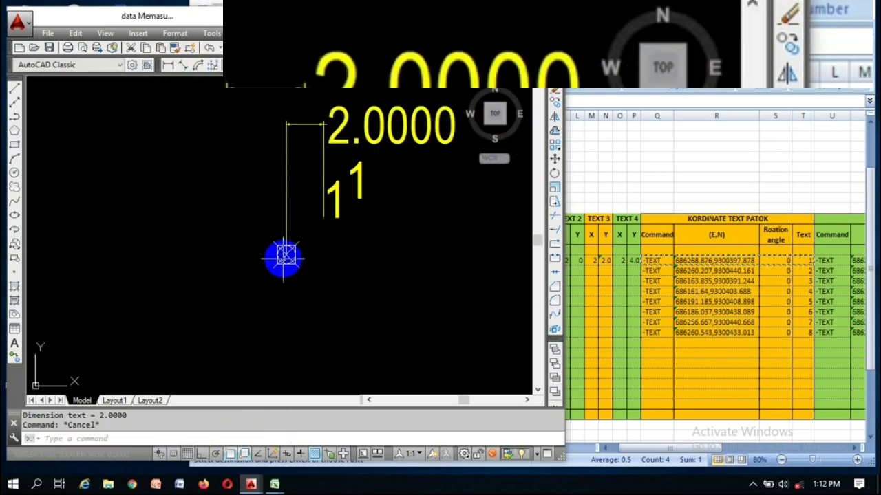
Add a horizontal linear dimension below the point marker, from the marker to the moved label 1, and delete it again
key("Return")
left_click(286, 256)
left_click(347, 201)
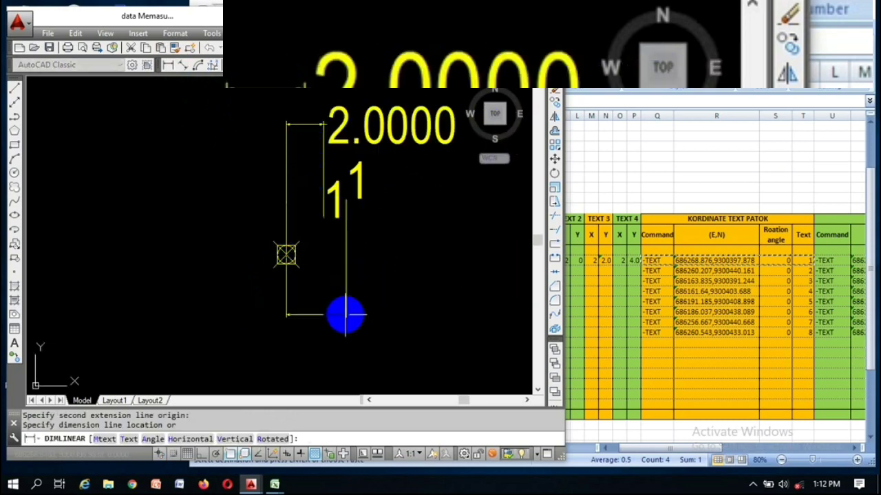
left_click(346, 315)
left_click(344, 198)
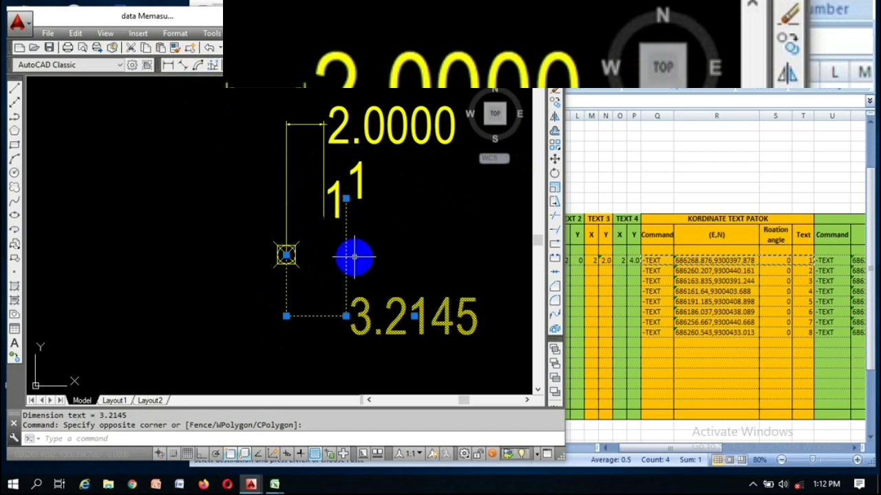
key("Delete")
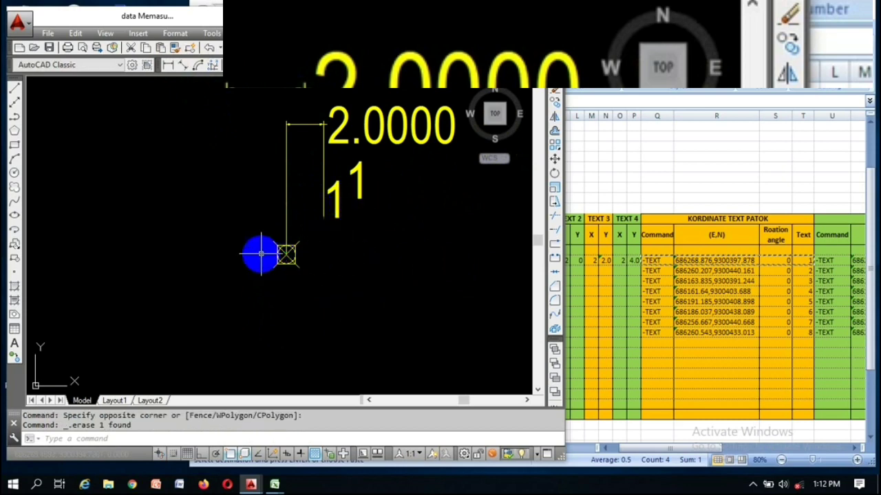
Dimension the horizontal distance from the point marker to the moved label 1's insertion point again, with the dimension line below the marker
left_click(168, 65)
left_click(286, 255)
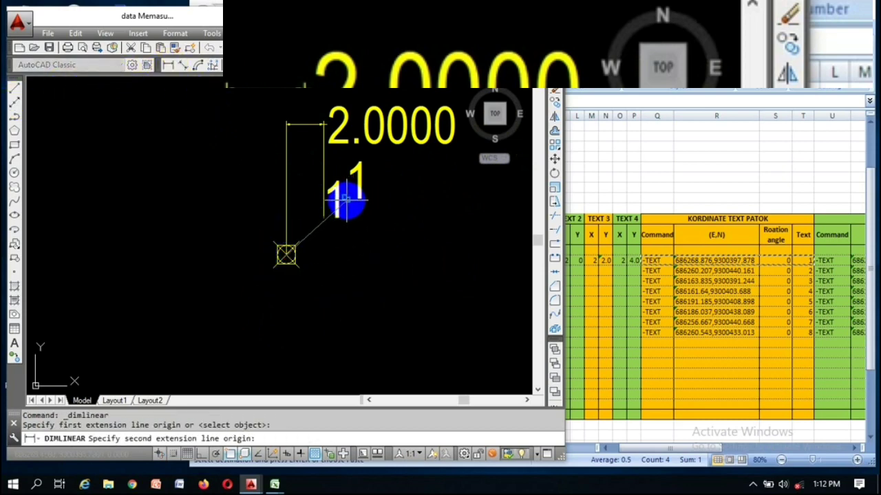
left_click(346, 200)
left_click(342, 292)
scroll(347, 241, "down", 3)
Delete both horizontal dimensions, the one above the labels and the one below the point marker
left_click(364, 239)
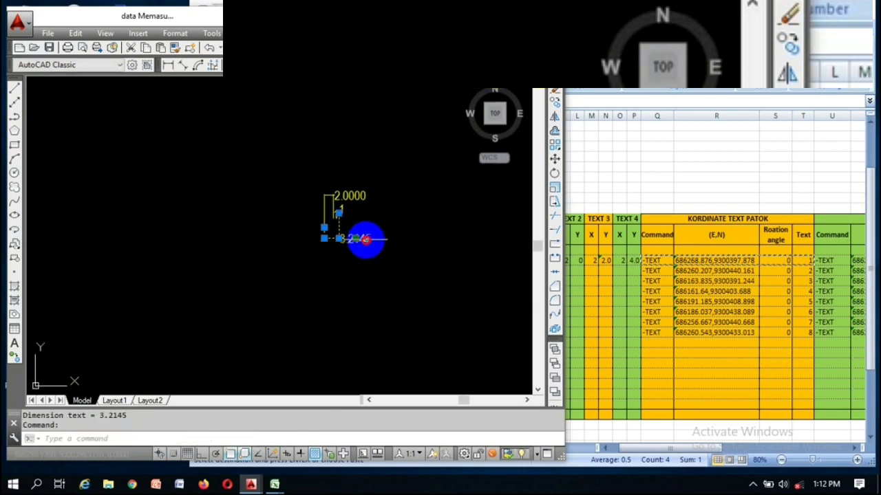
scroll(341, 221, "up", 4)
key("Escape")
left_click(379, 243)
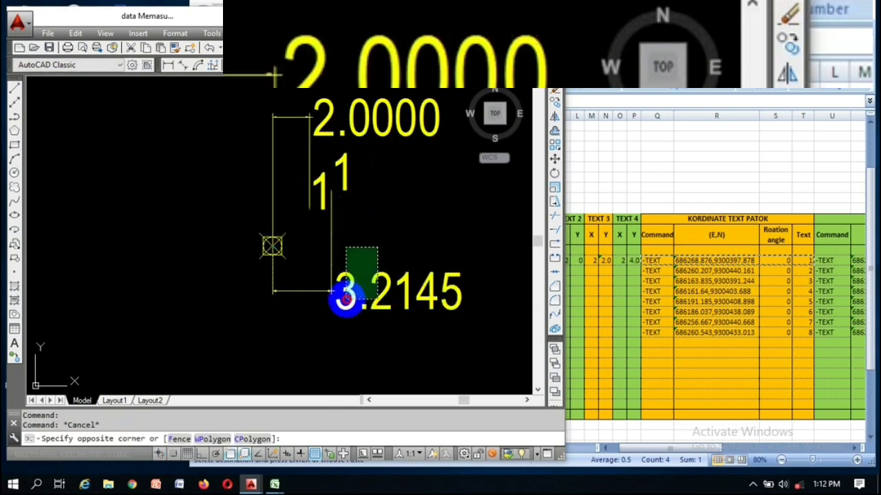
scroll(264, 227, "up", 10)
scroll(296, 257, "down", 10)
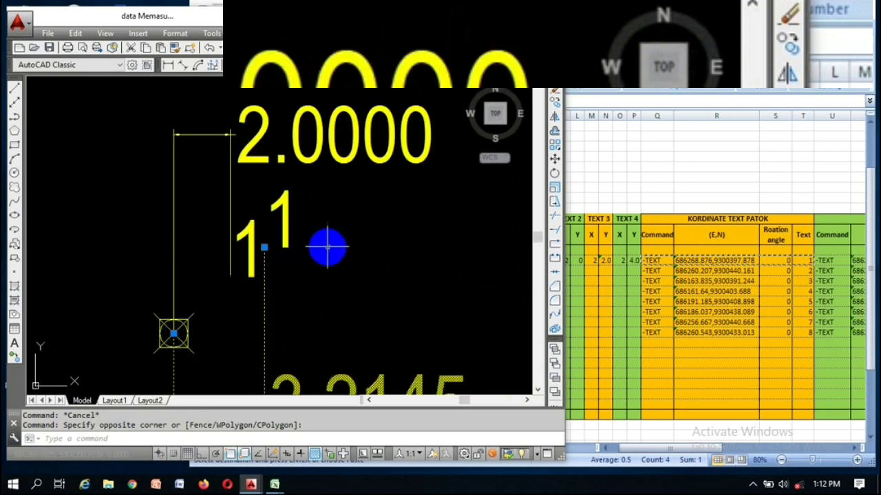
left_click(329, 275)
key("Delete")
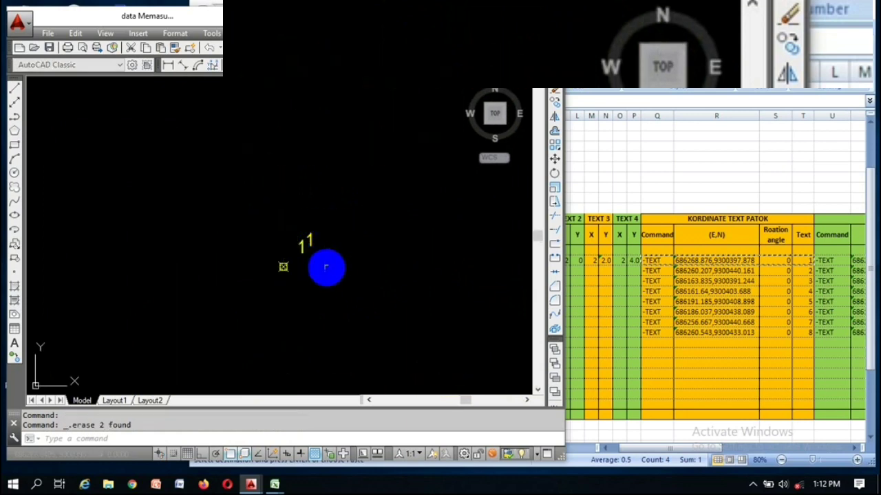
Delete the newly placed label 1, the one closer to the point marker
scroll(301, 245, "up", 3)
key("Escape")
left_click(300, 269)
key("Delete")
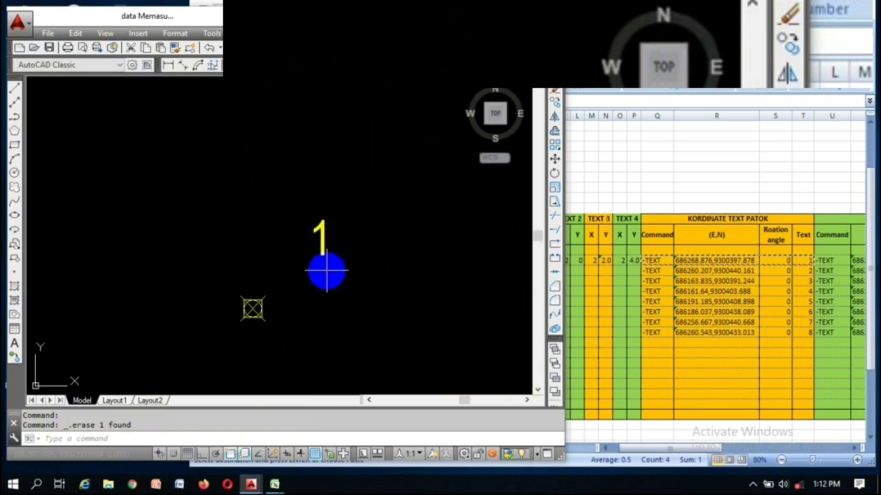
left_click(305, 245)
key("Escape")
key("Escape")
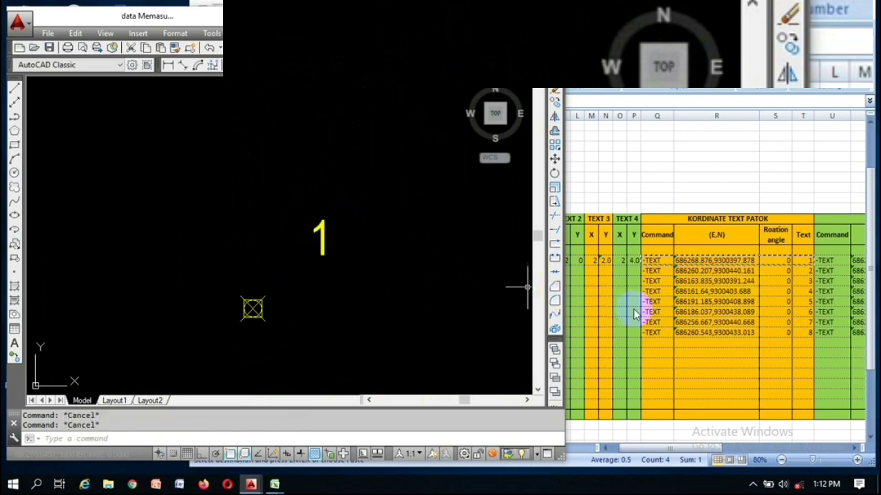
Change point 1's label text in Excel cell T19 to A, copy row Q19:T19 and run it in AutoCAD
key("alt+Tab")
left_click(803, 261)
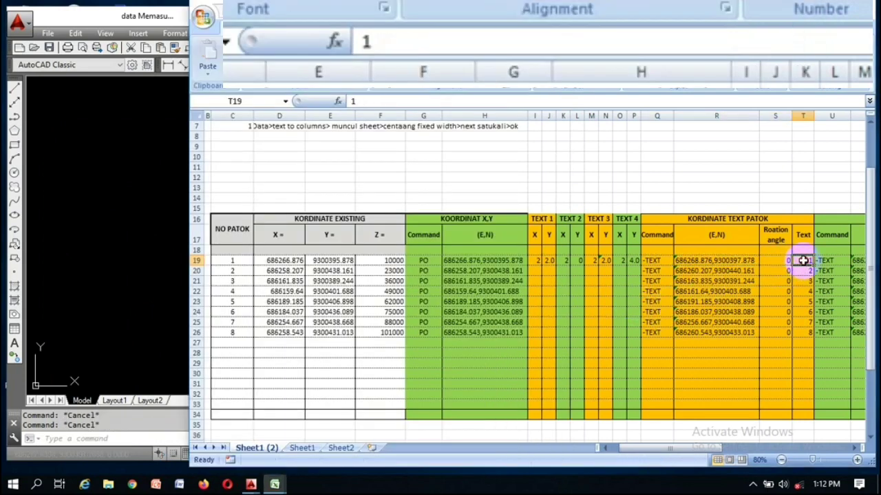
left_click(791, 281)
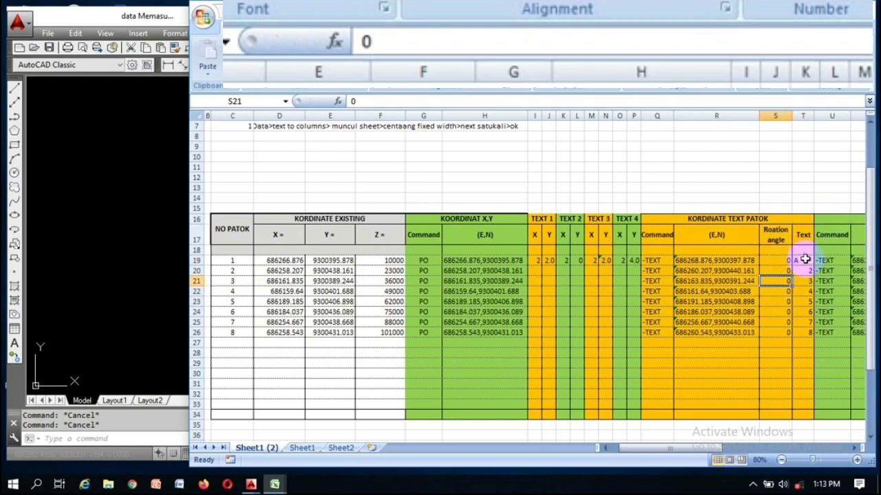
left_click_drag(802, 261, 664, 259)
key("ctrl+c")
left_click(96, 227)
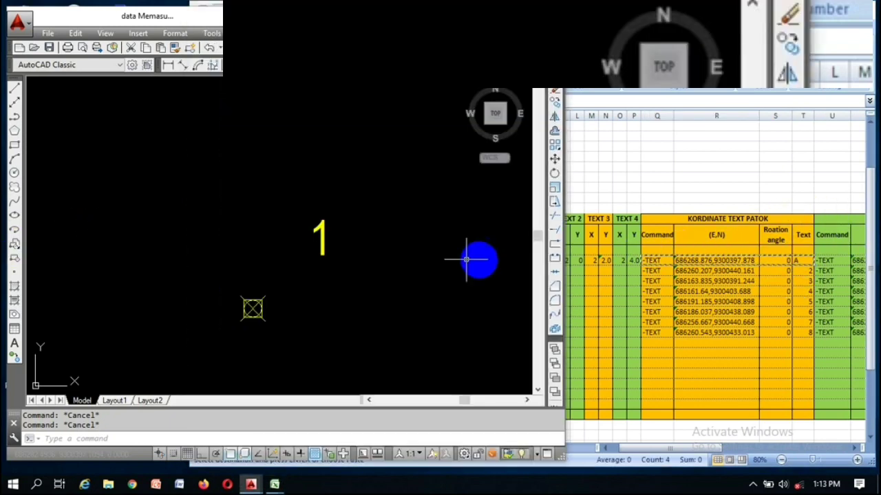
Delete the old label 1 beside the new label A
left_click(313, 239)
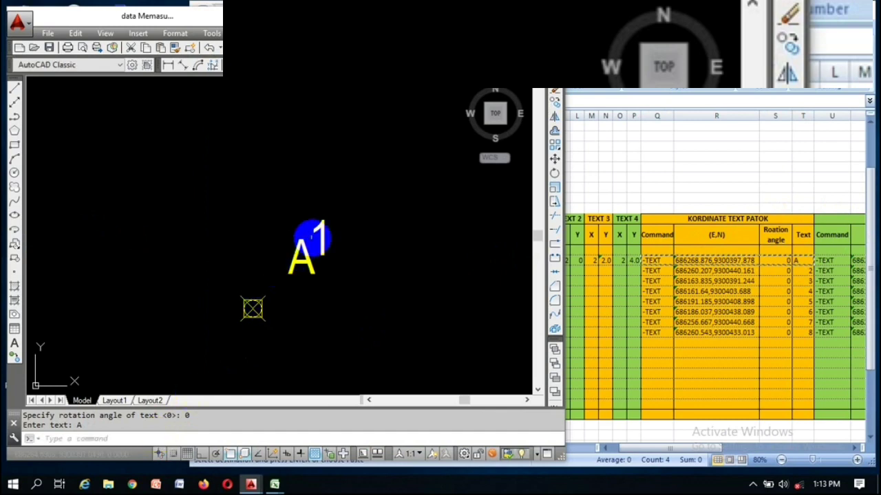
key("Delete")
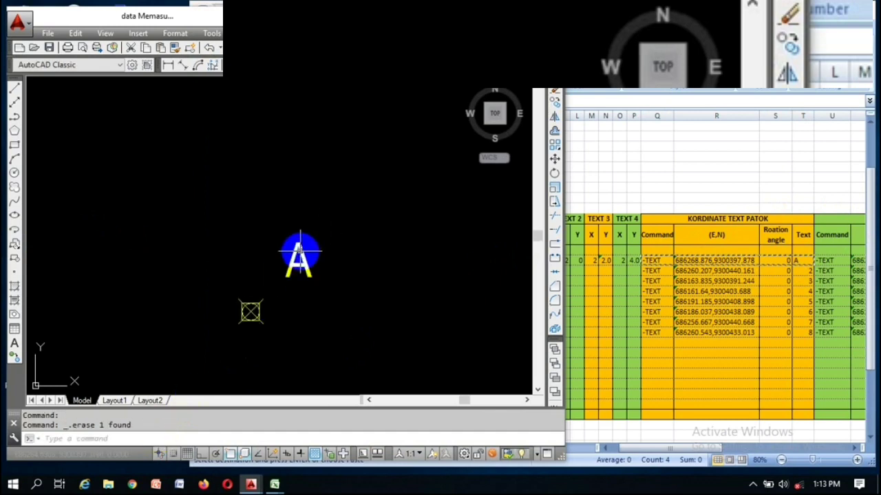
key("Escape")
left_click(367, 216)
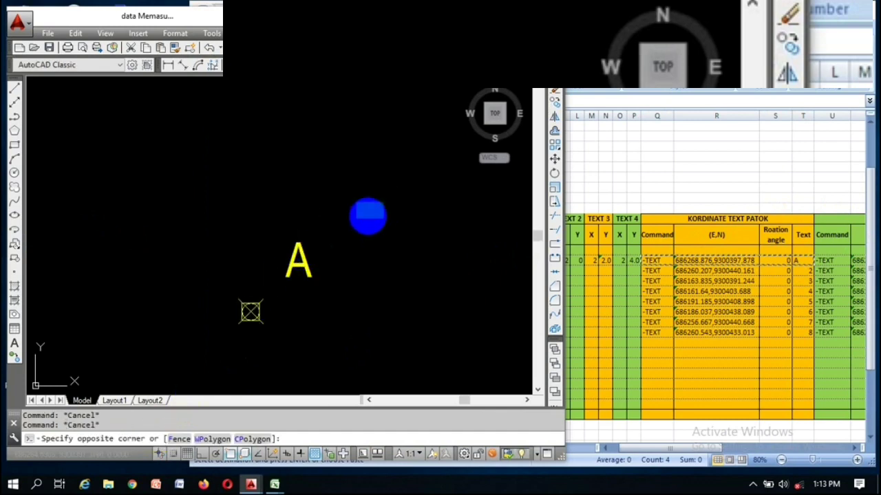
left_click(368, 216)
scroll(298, 253, "down", 5)
scroll(288, 270, "up", 5)
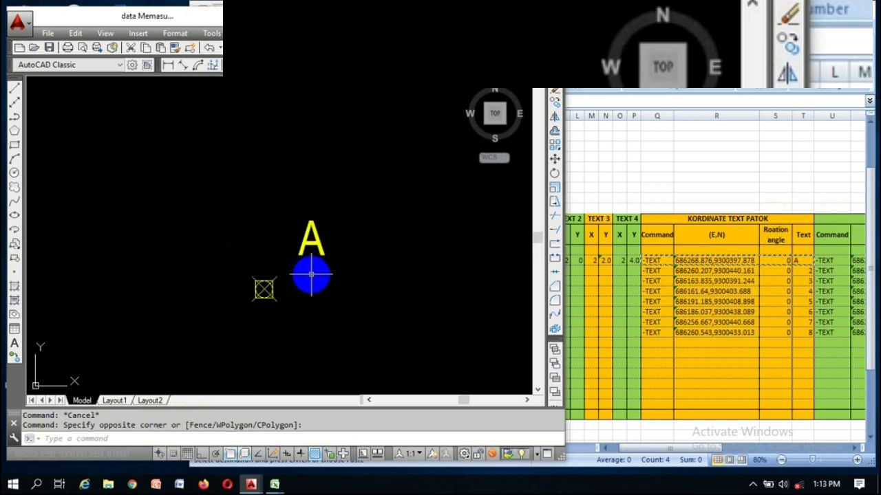
key("Escape")
Switch to Excel and inspect the coordinate formulas in column R of the KORDINATE TEXT PATOK block
left_click(723, 314)
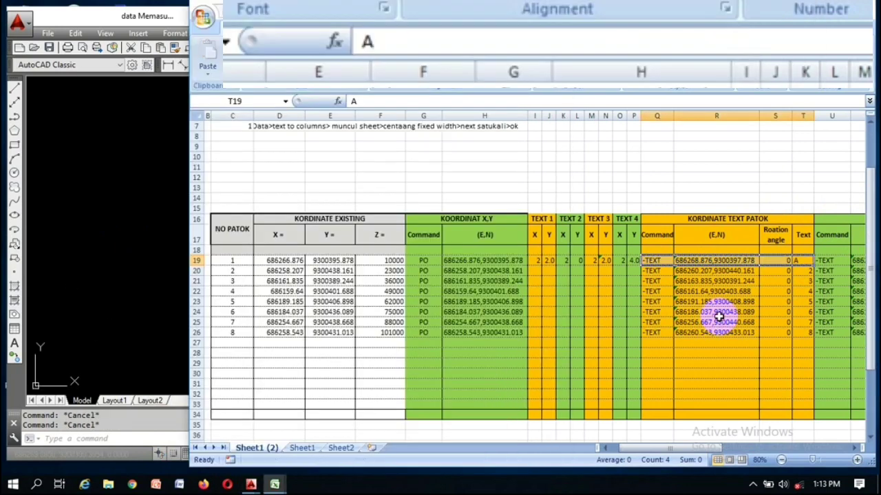
left_click(711, 312)
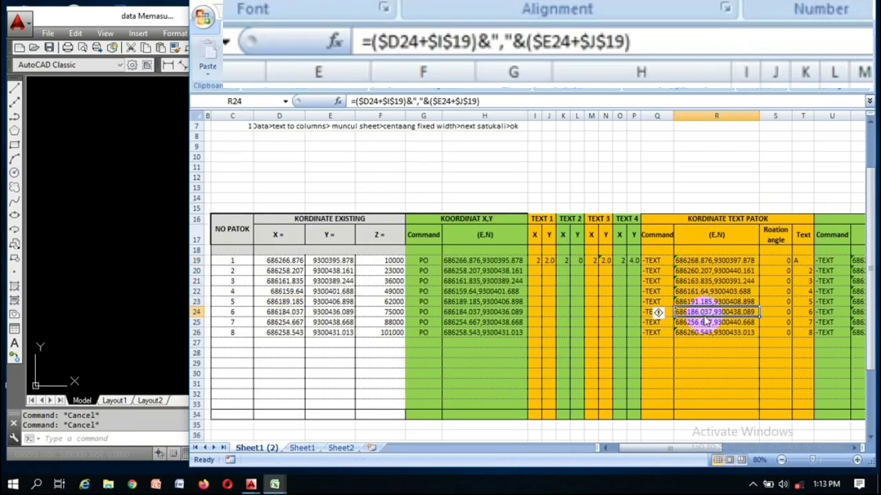
key("Right")
key("Right")
key("Right")
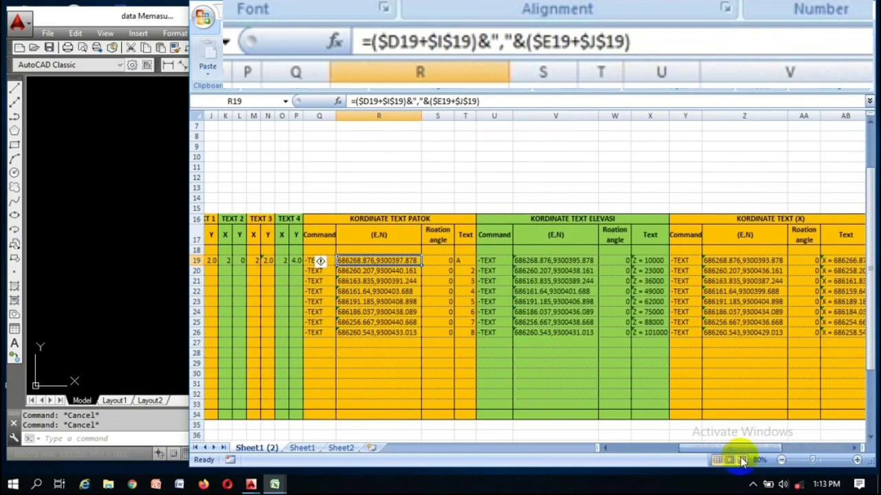
Examine V19's elevation text formula part by part: D19 plus the K19 offset, the comma join, and E19 minus the L19 offset
left_click(493, 262)
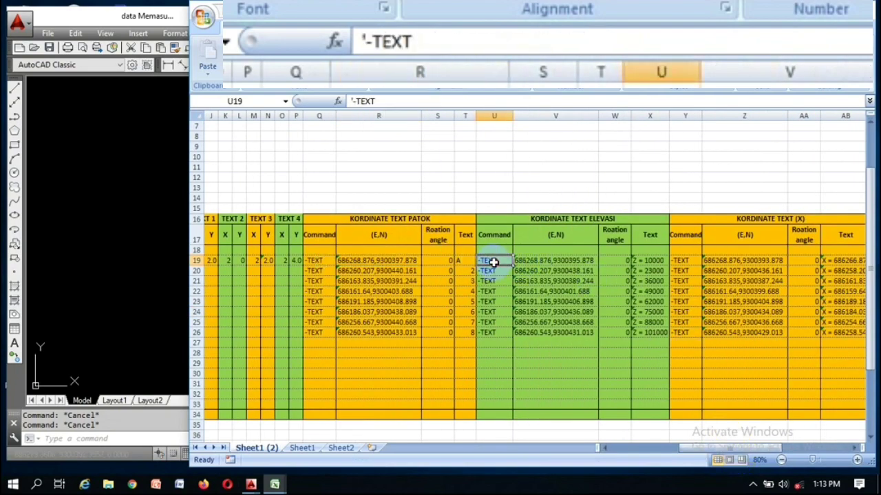
left_click(555, 243)
double_click(552, 264)
double_click(550, 260)
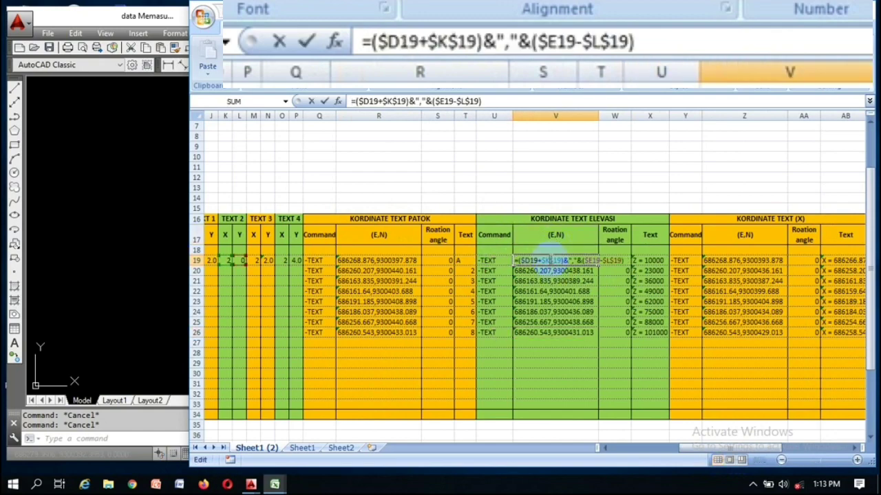
left_click_drag(716, 448, 673, 451)
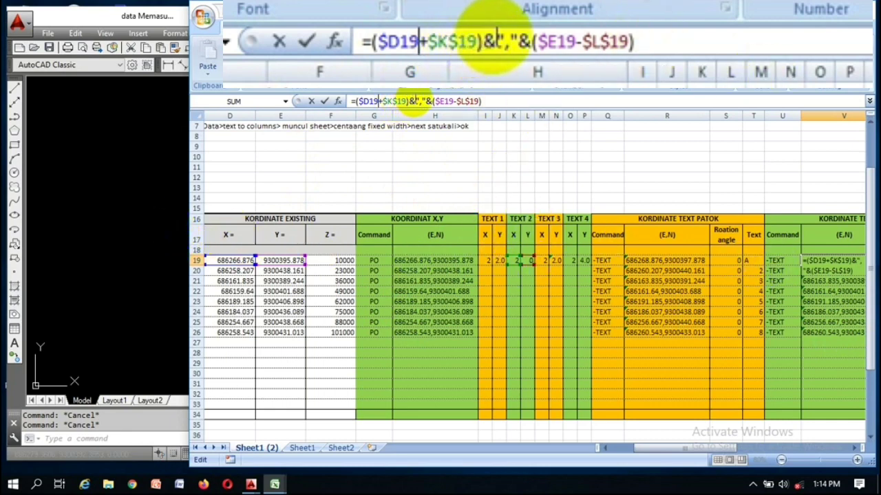
left_click_drag(409, 101, 430, 101)
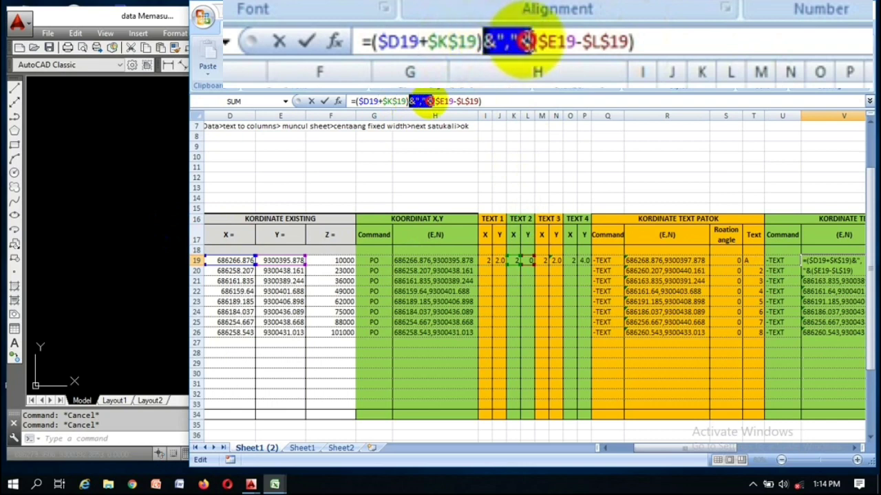
left_click(432, 101)
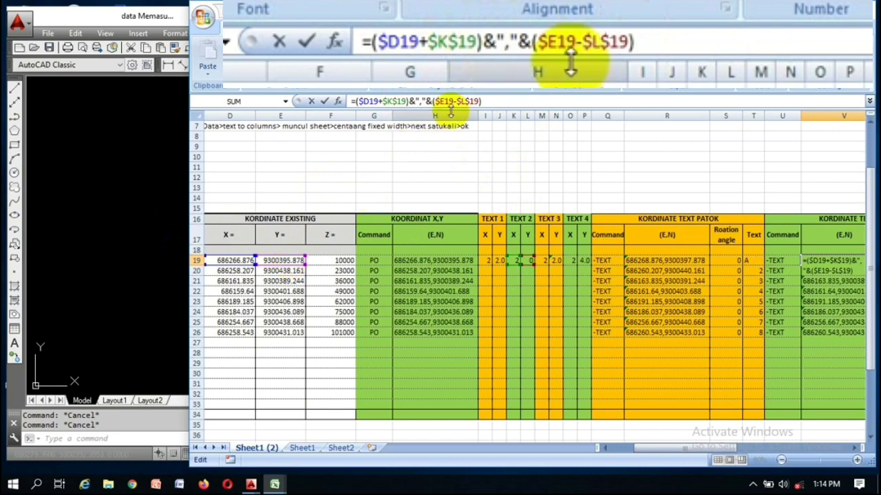
left_click_drag(453, 101, 480, 101)
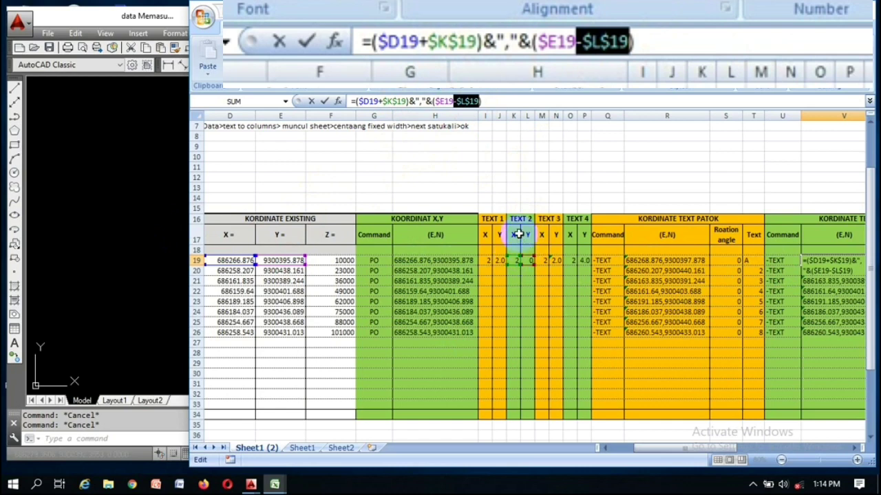
left_click(172, 255)
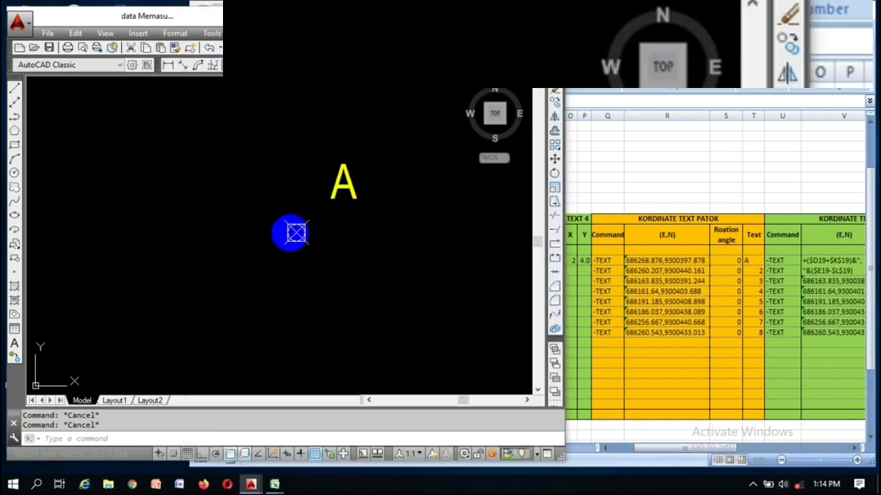
left_click(662, 288)
key("Return")
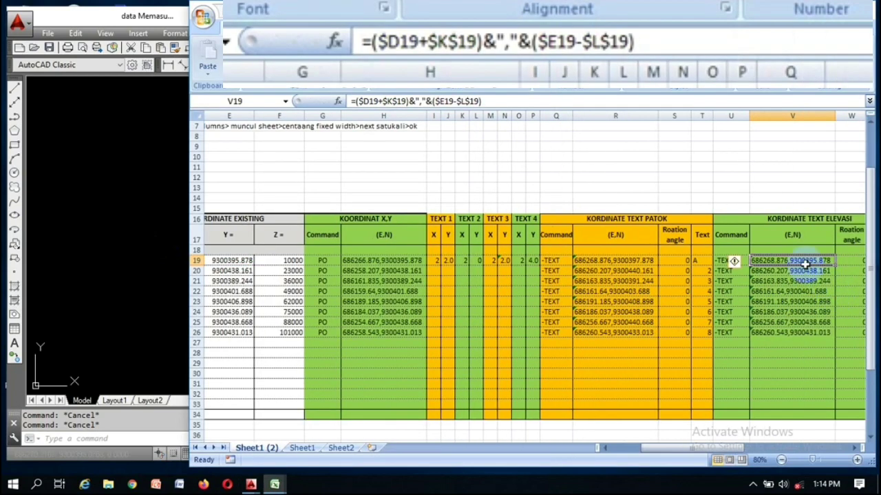
Copy the elevation text coordinates from V19 and try to run them alone as AutoCAD command input
left_click(99, 258)
left_click(182, 435)
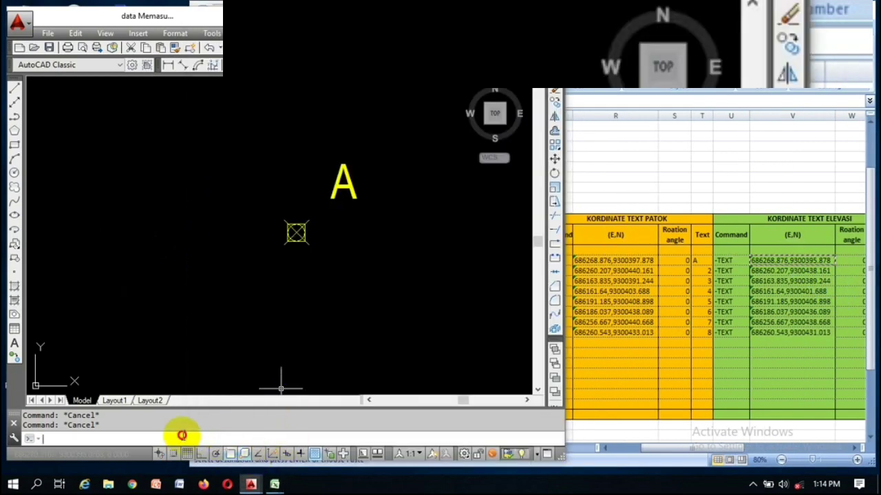
key("ctrl+v")
Copy point 1's full elevation -TEXT row (U19:X19) in Excel and run it in AutoCAD to place the label Z = 10000
left_click(731, 261)
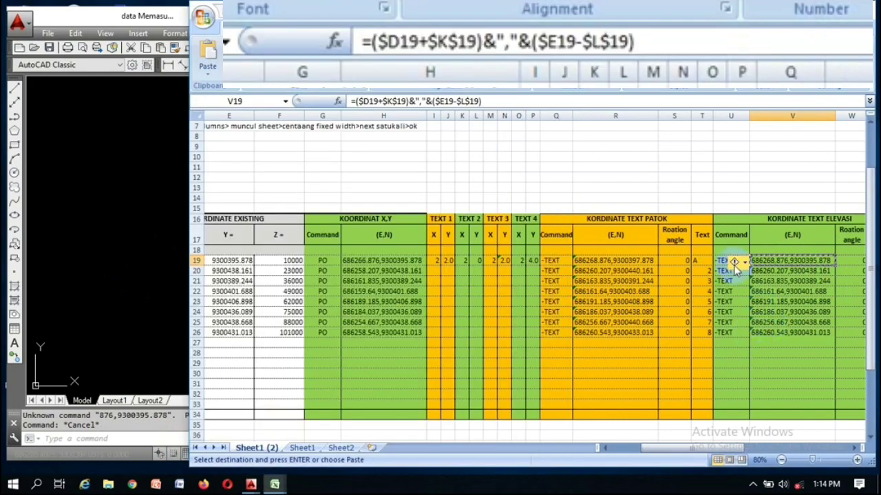
left_click_drag(741, 261, 669, 262)
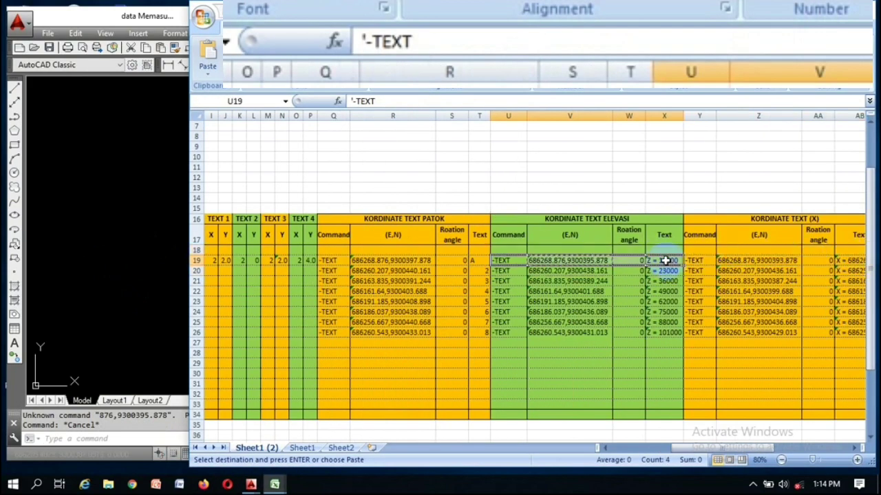
left_click(117, 282)
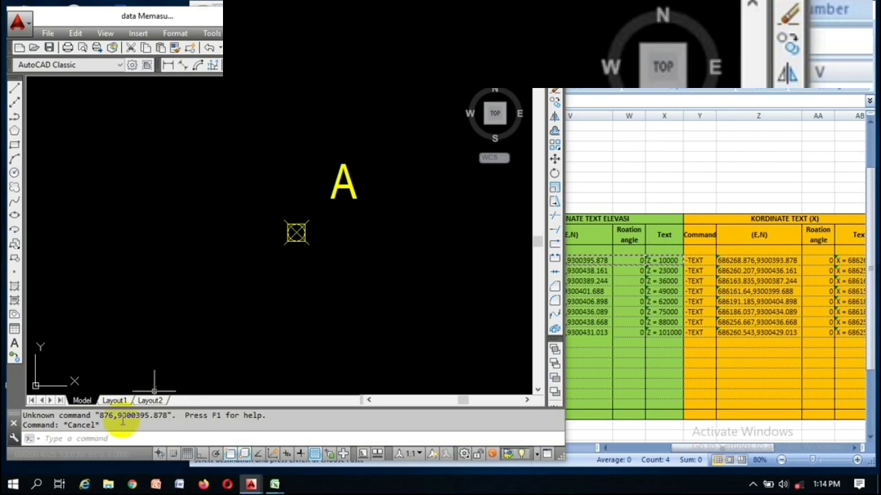
key("ctrl+v")
scroll(363, 206, "up", 3)
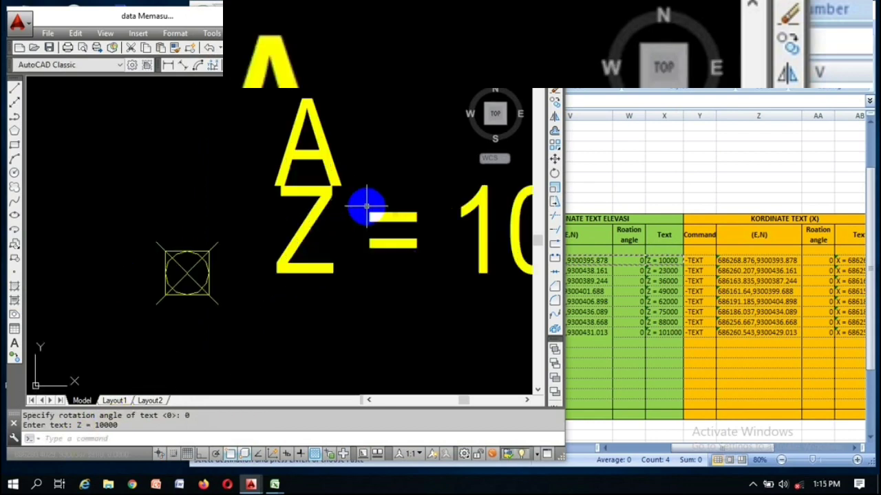
Measure the horizontal offset between the point marker and the start of the Z = 10000 text with a linear dimension
scroll(287, 221, "down", 3)
scroll(323, 197, "down", 3)
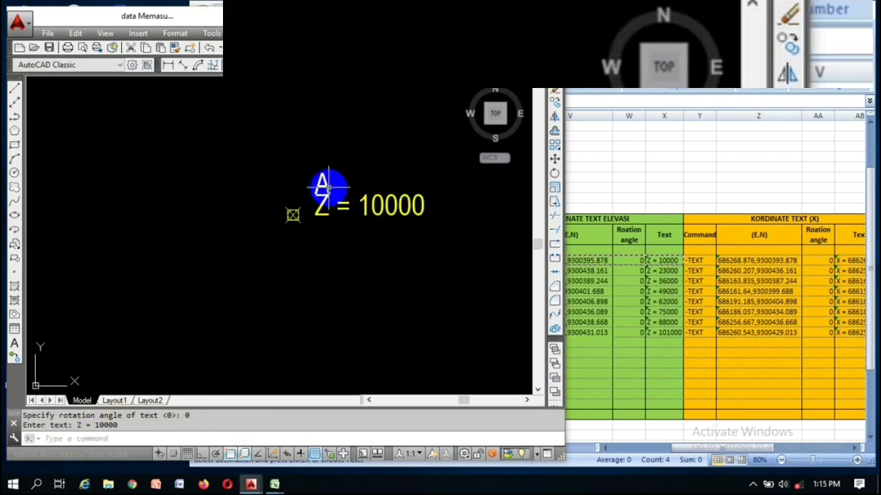
scroll(328, 185, "up", 4)
left_click(285, 197)
key("Escape")
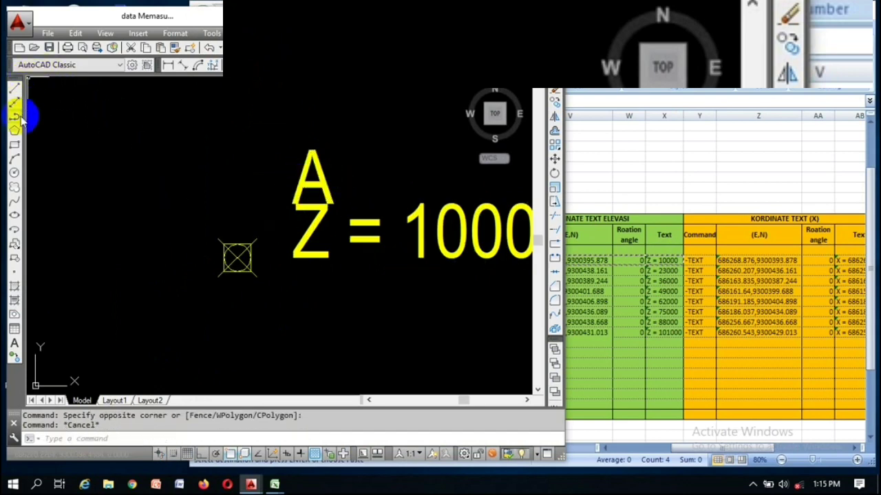
left_click(168, 64)
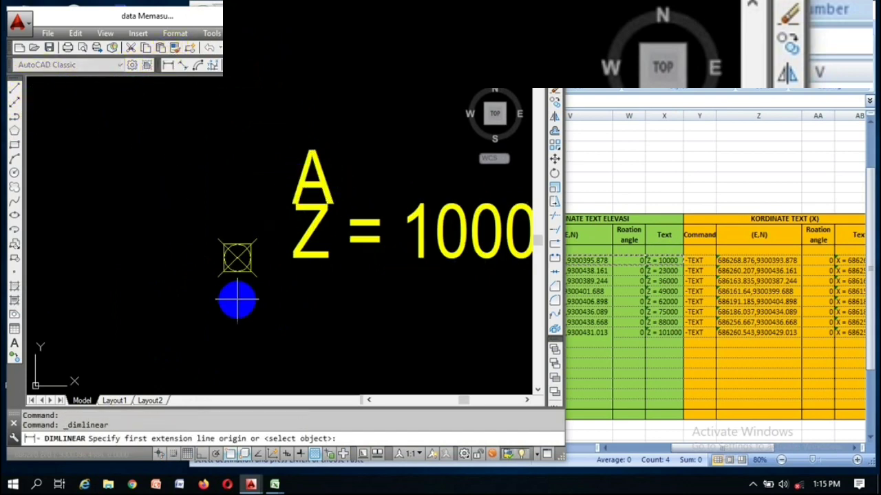
left_click(237, 258)
left_click(293, 258)
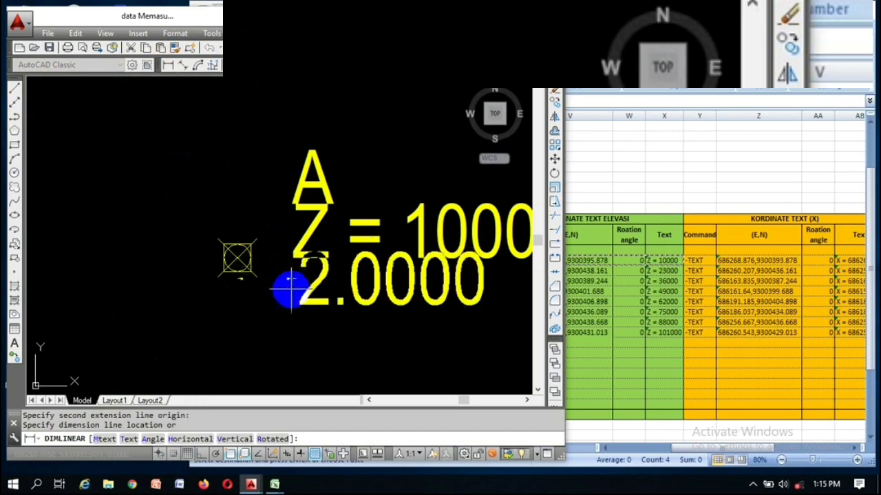
key("Escape")
key("Return")
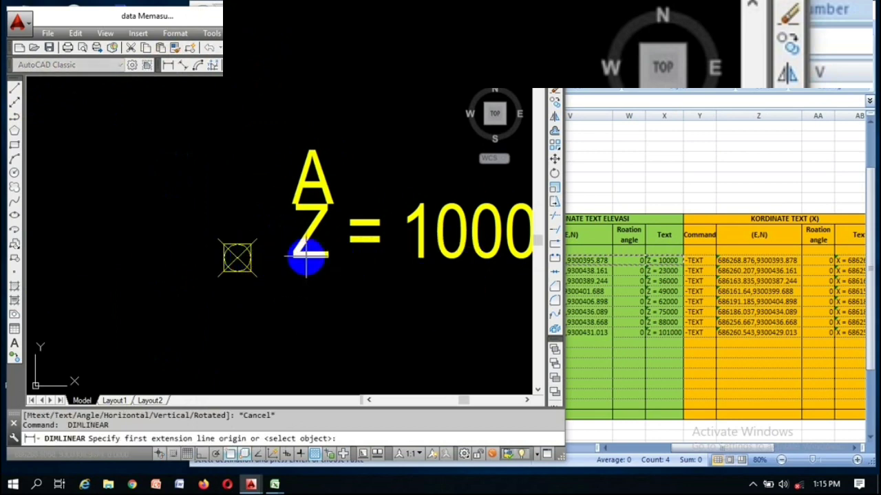
key("Escape")
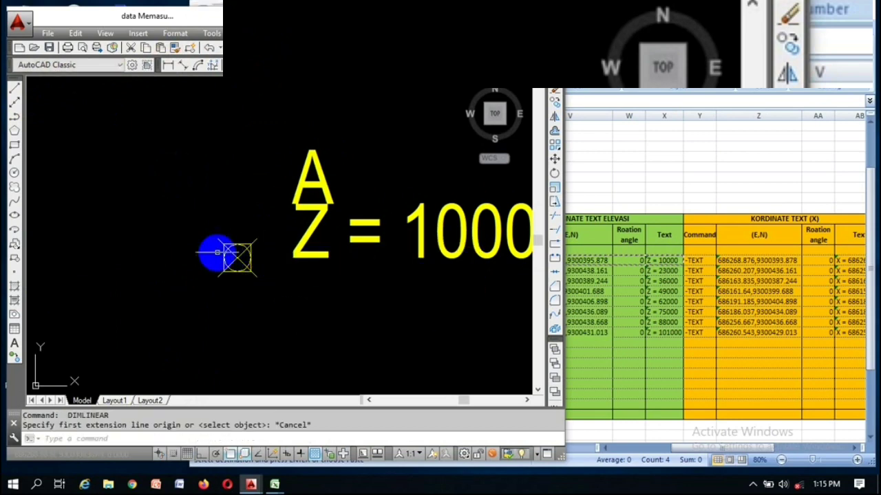
key("Escape")
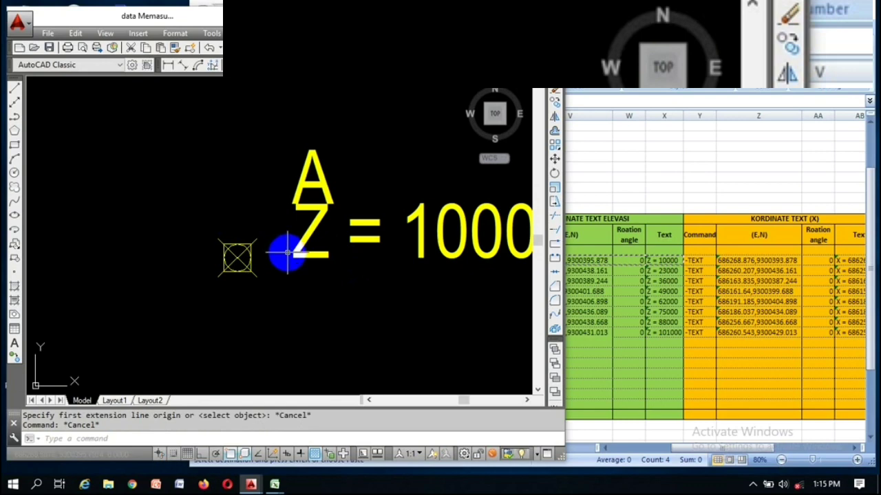
Switch to Excel and examine the elevation Text formula in X19 and the source cells it references
left_click(629, 288)
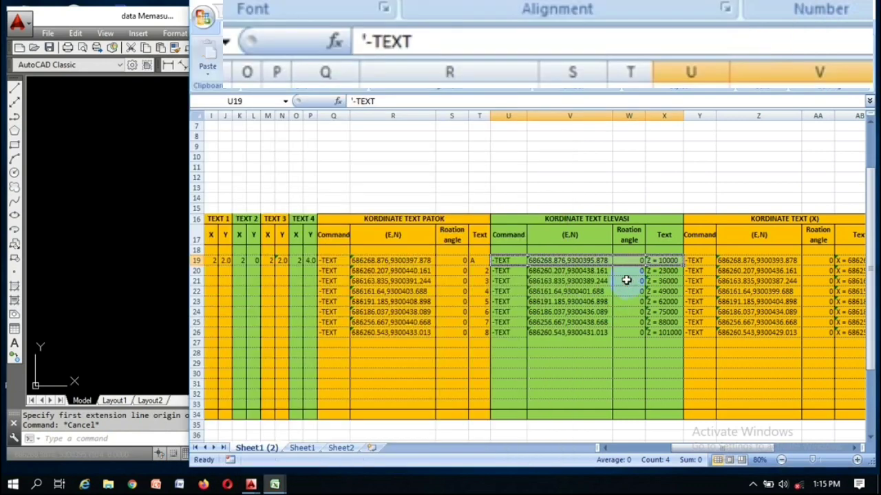
left_click(618, 302)
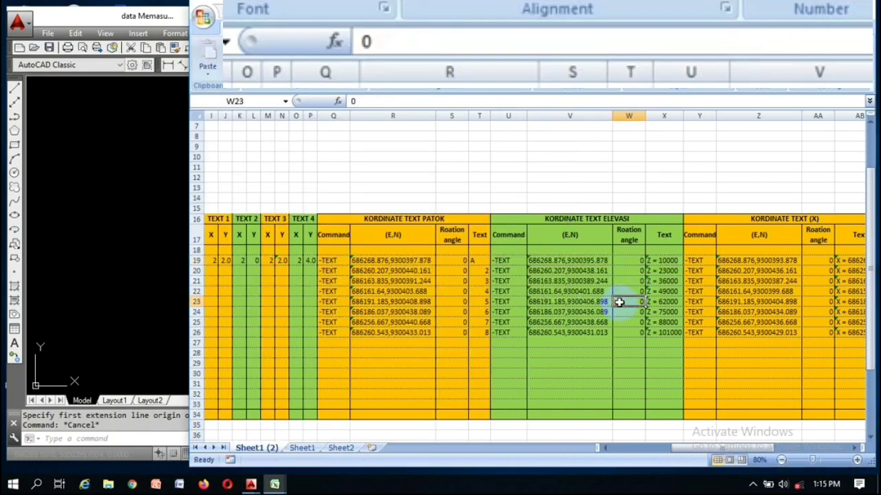
left_click(660, 259)
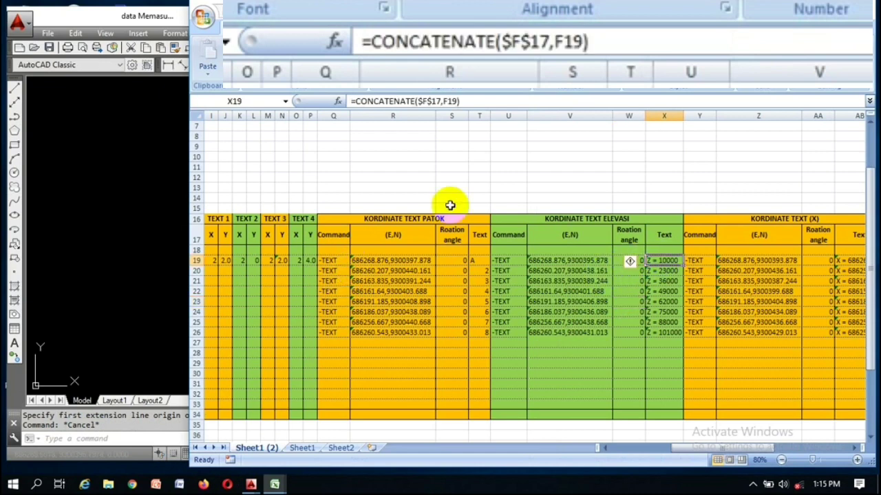
left_click(659, 260)
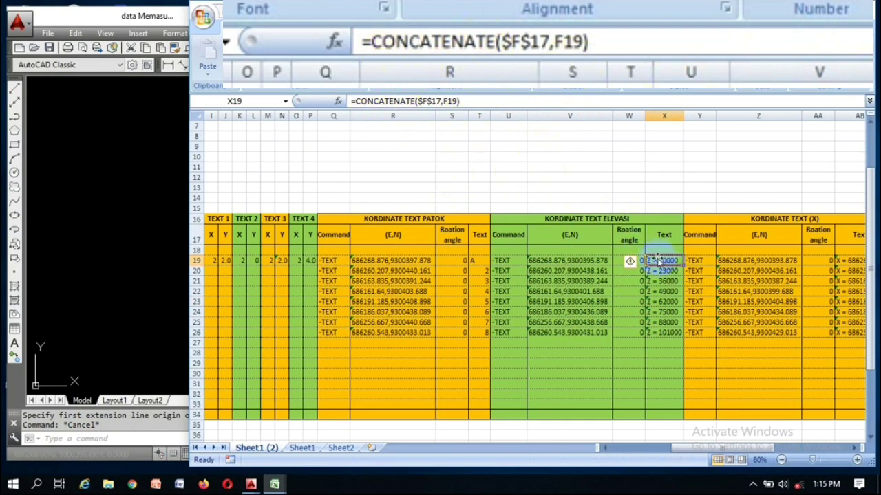
left_click(663, 278)
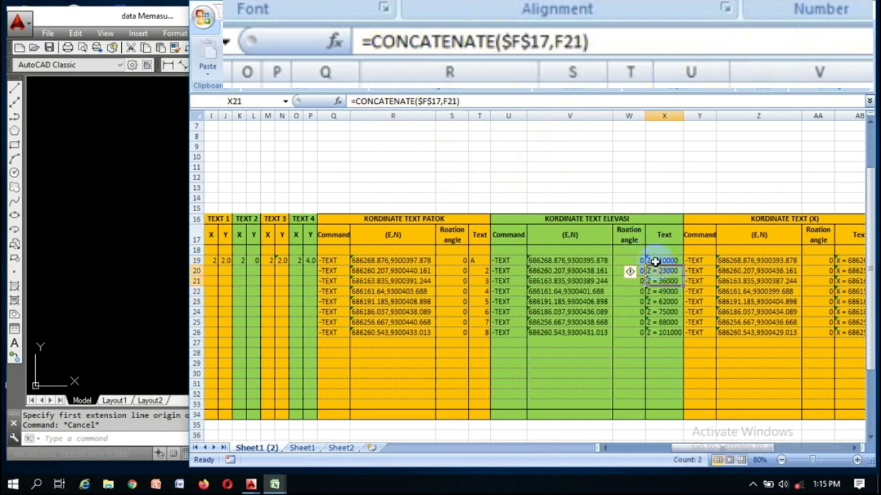
left_click_drag(654, 261, 684, 267)
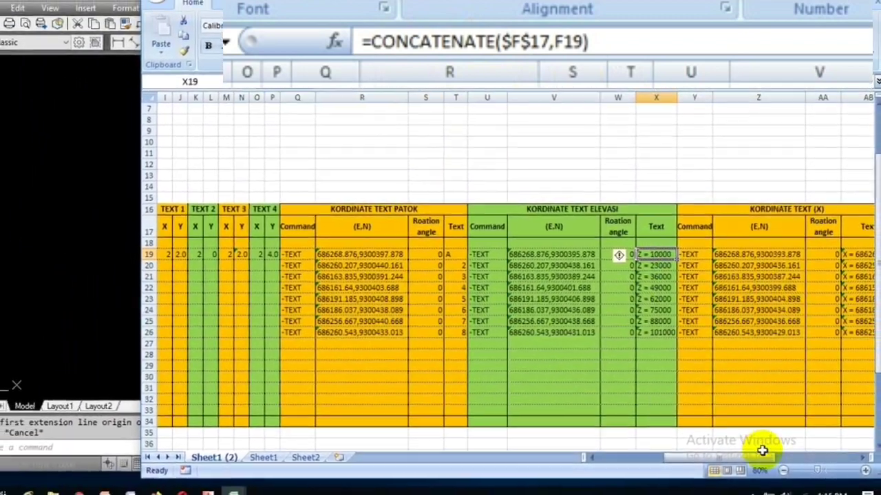
left_click_drag(760, 461, 734, 461)
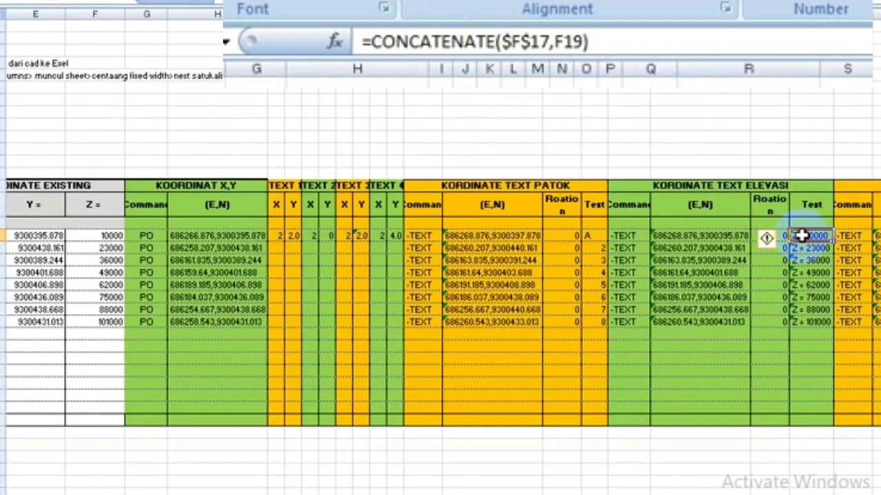
double_click(798, 241)
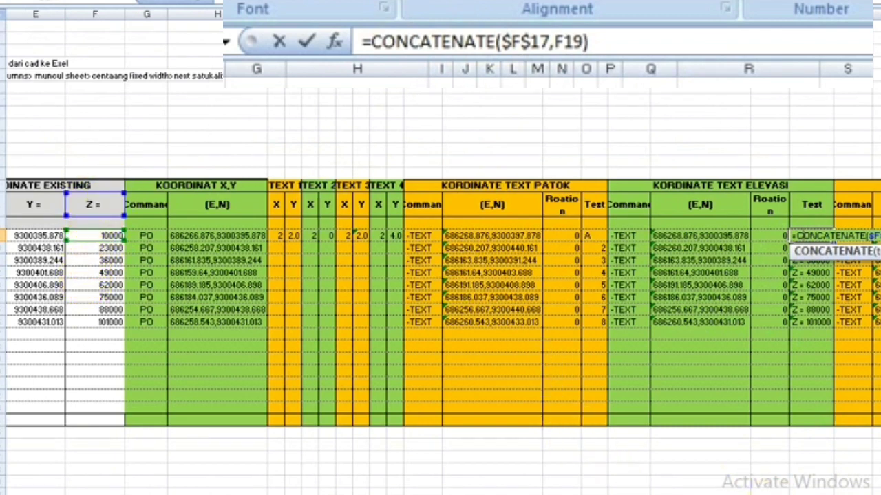
key("ctrl+Return")
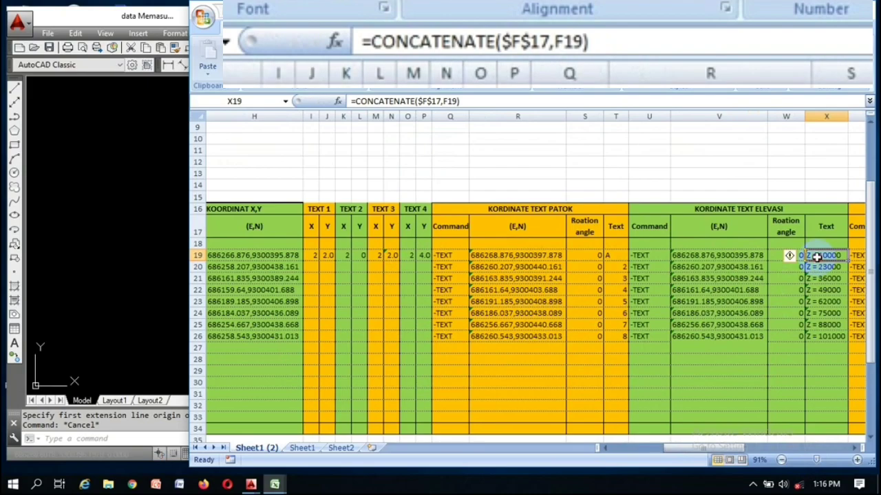
key("F2")
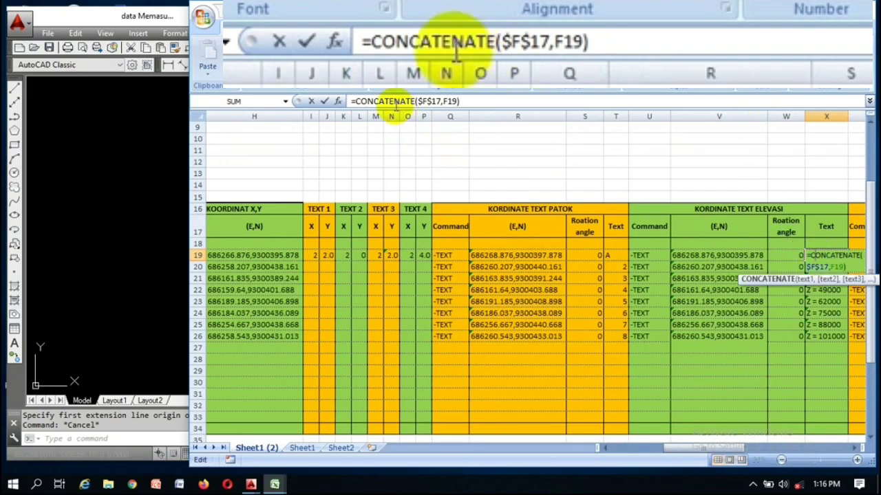
left_click_drag(357, 102, 780, 248)
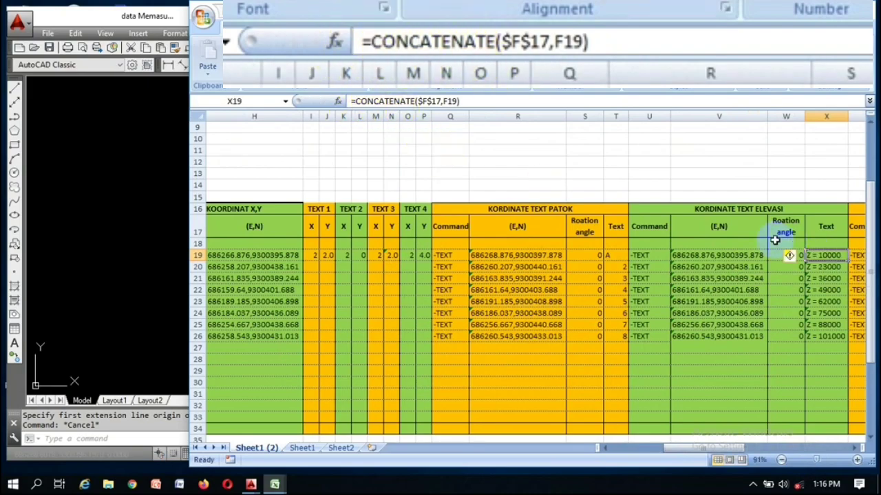
Replace the formula in X19 with a CONCATENATE of the absolute references $D$17 and $D$19
key("Delete")
type("CON")
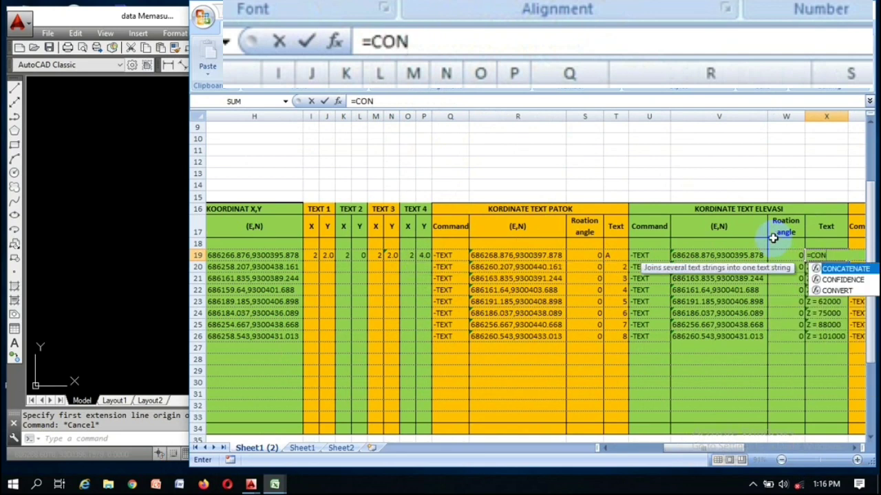
double_click(844, 268)
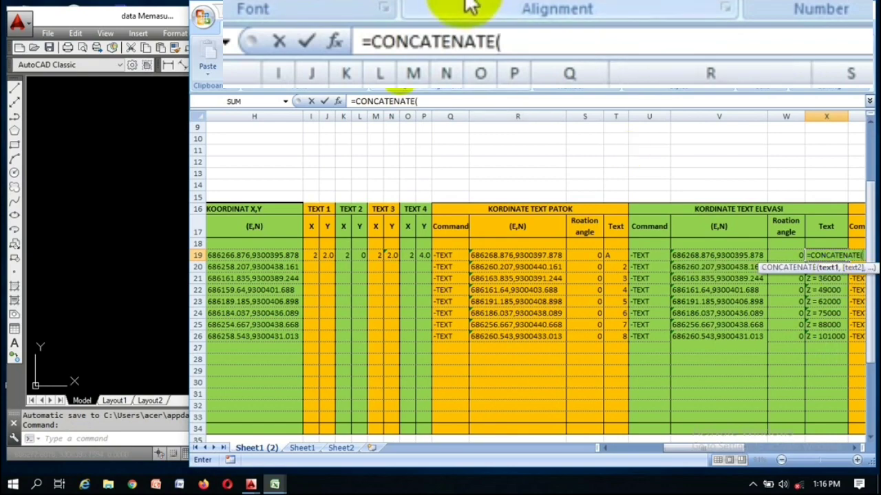
left_click_drag(709, 449, 681, 450)
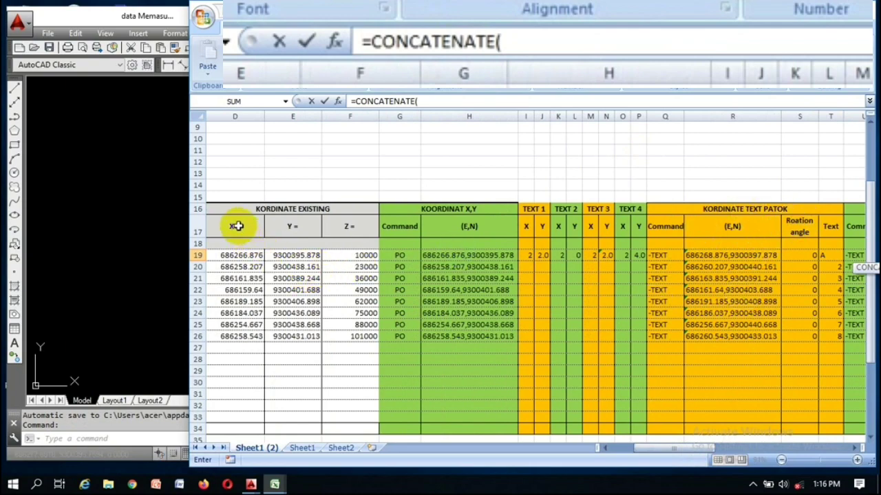
key("F4")
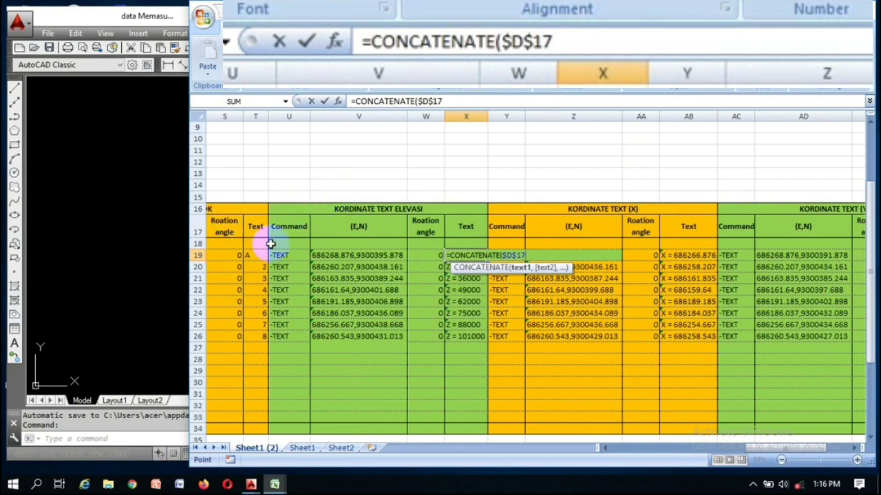
left_click_drag(751, 454, 627, 469)
type(",")
left_click(307, 256)
key("F4")
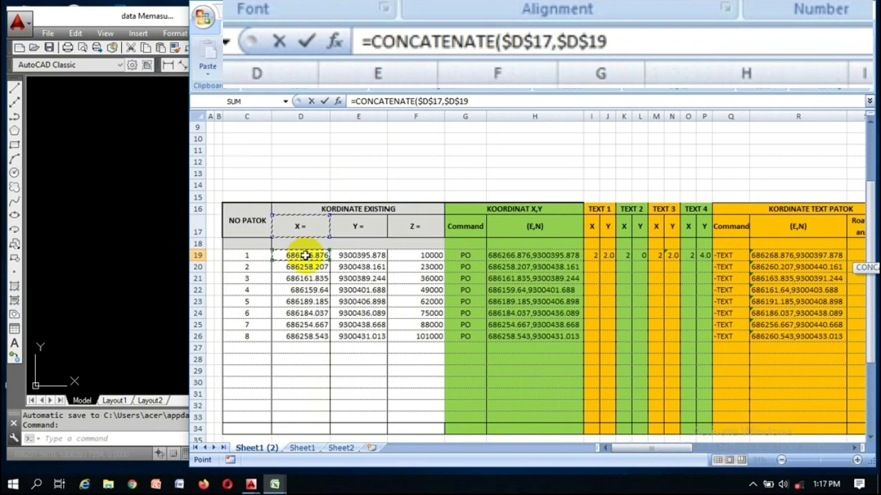
key("Return")
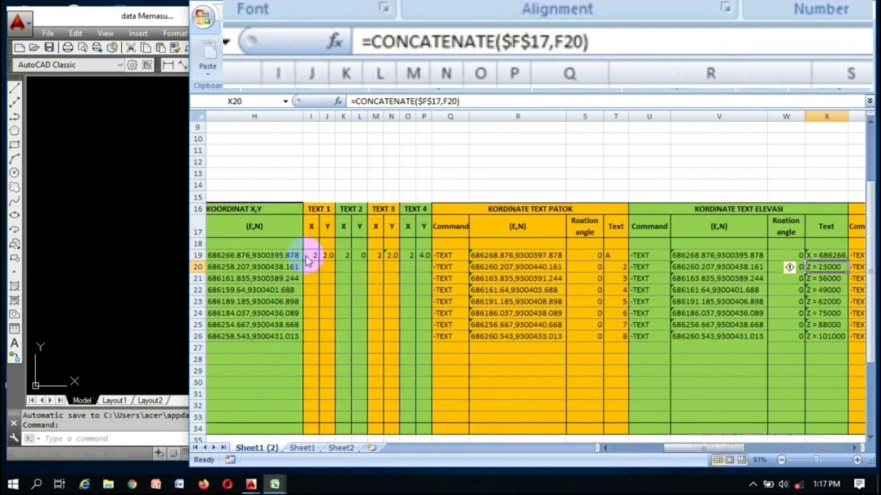
Redirect the X19 formula to the Z column so that it reads =CONCATENATE($F$17,$F$19)
double_click(819, 255)
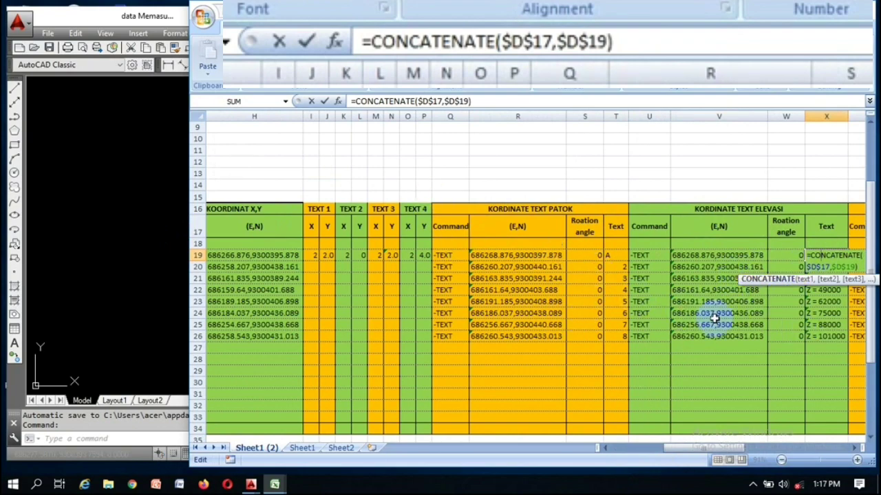
left_click_drag(736, 448, 692, 449)
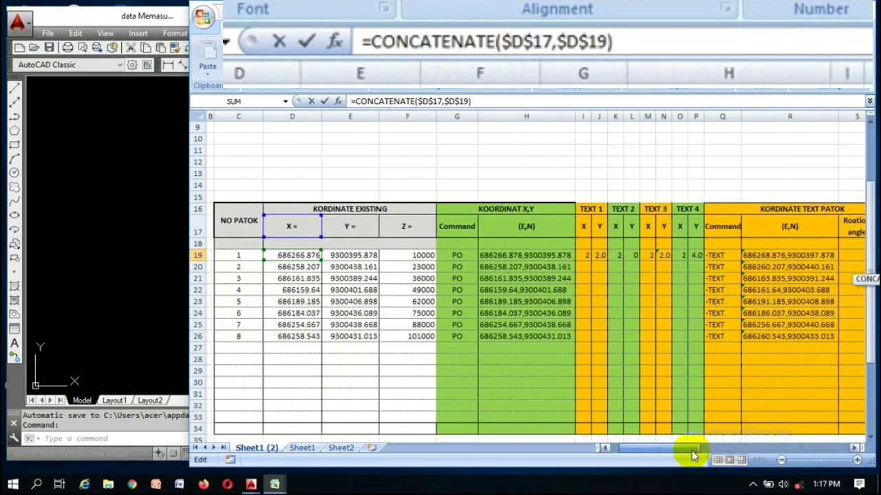
key("Right")
key("Right")
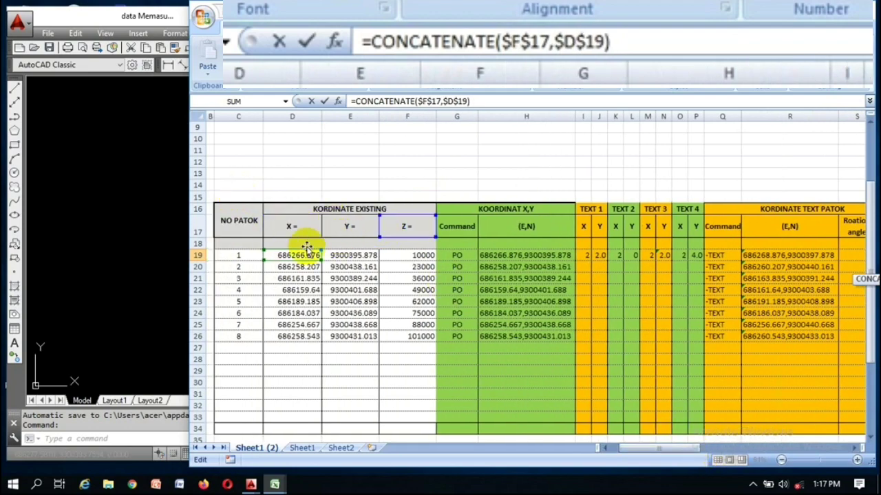
left_click(391, 253)
key("Return")
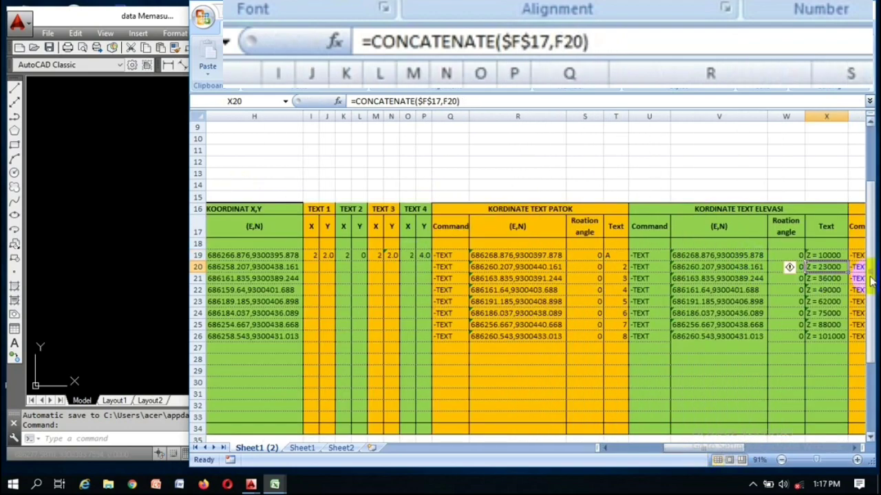
Unlock the row of the second reference in the X19 formula, making it =CONCATENATE($F$17,$F19)
left_click(822, 310)
left_click_drag(822, 309, 825, 255)
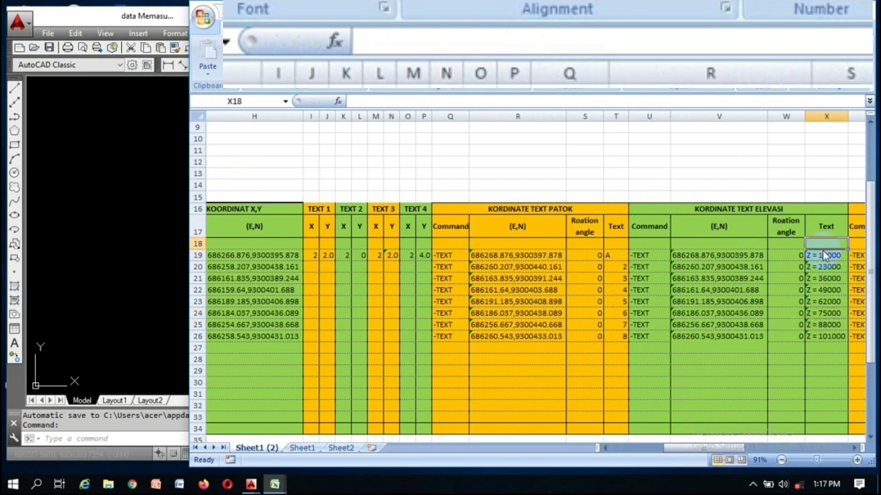
double_click(824, 255)
left_click_drag(695, 447, 636, 448)
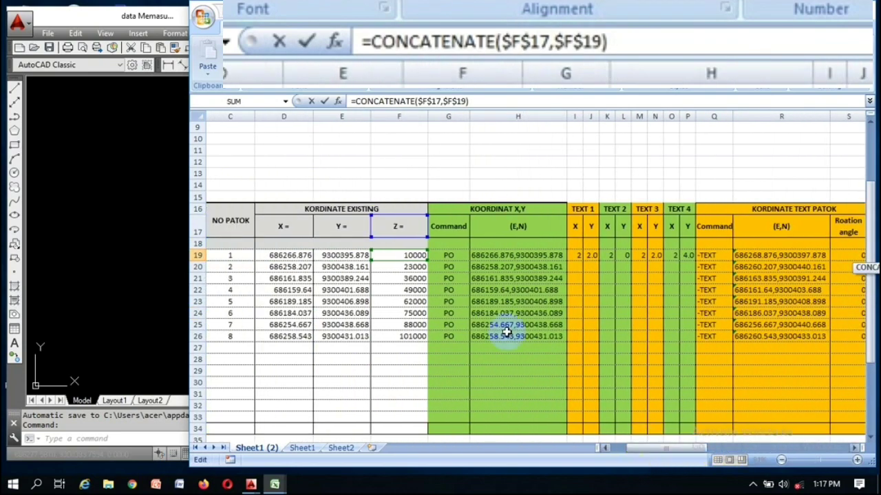
left_click(391, 232)
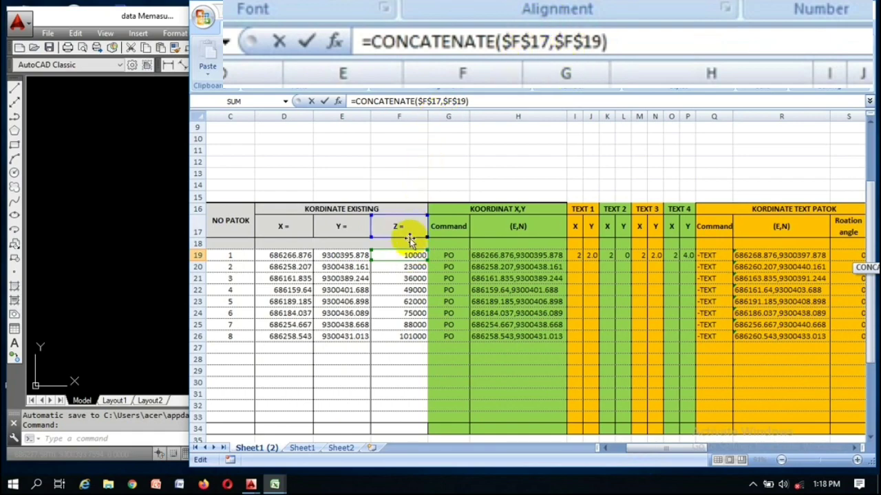
left_click(455, 101)
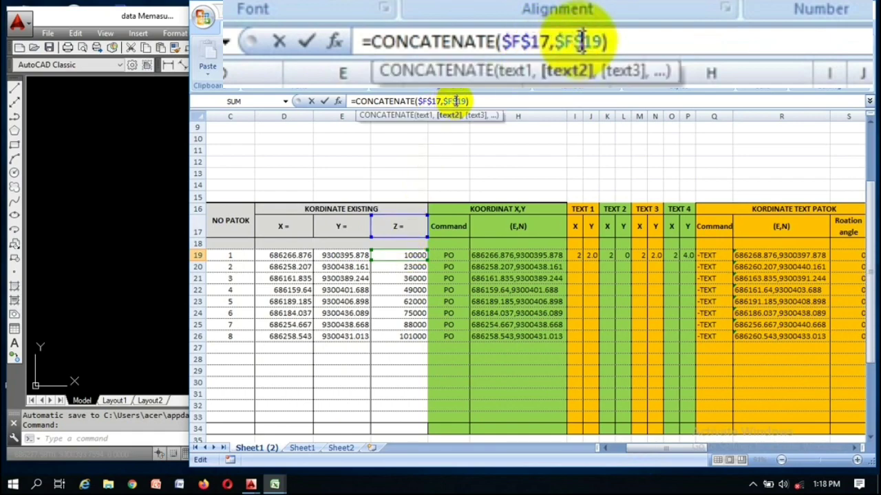
key("F4")
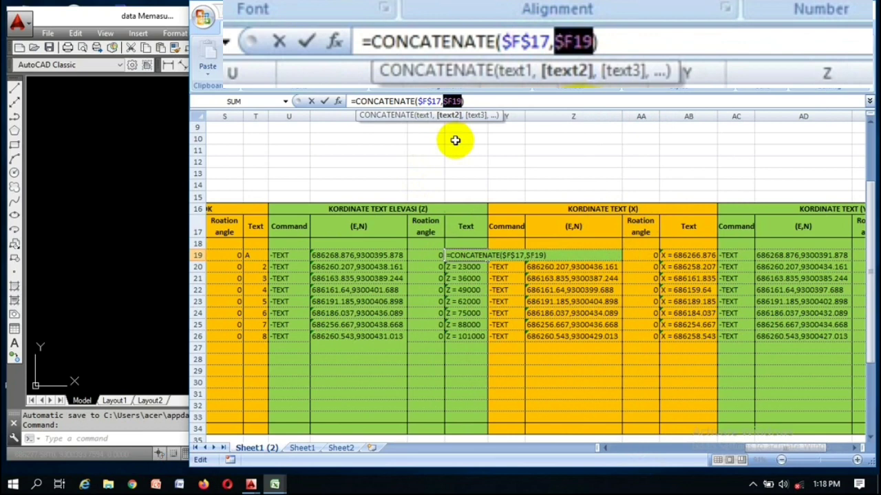
key("Return")
Fill the X19 formula down the elevation Text column through row 26
left_click(462, 256)
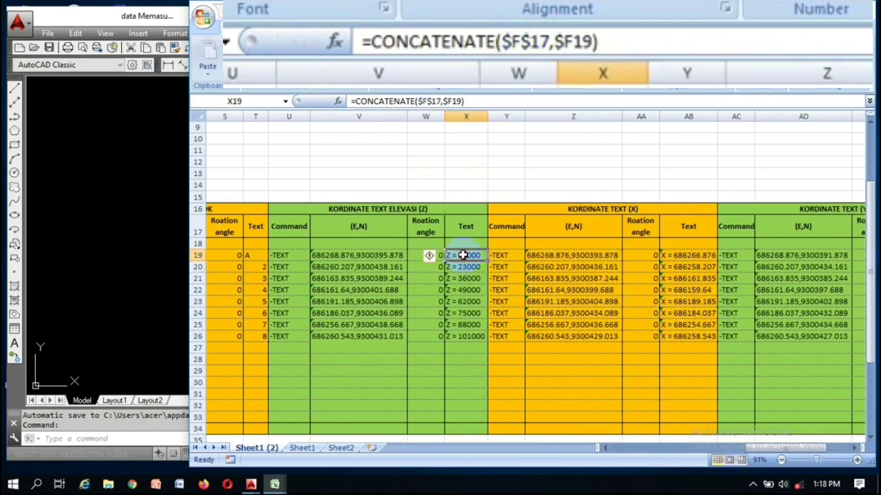
left_click_drag(487, 260, 487, 341)
left_click_drag(762, 448, 702, 458)
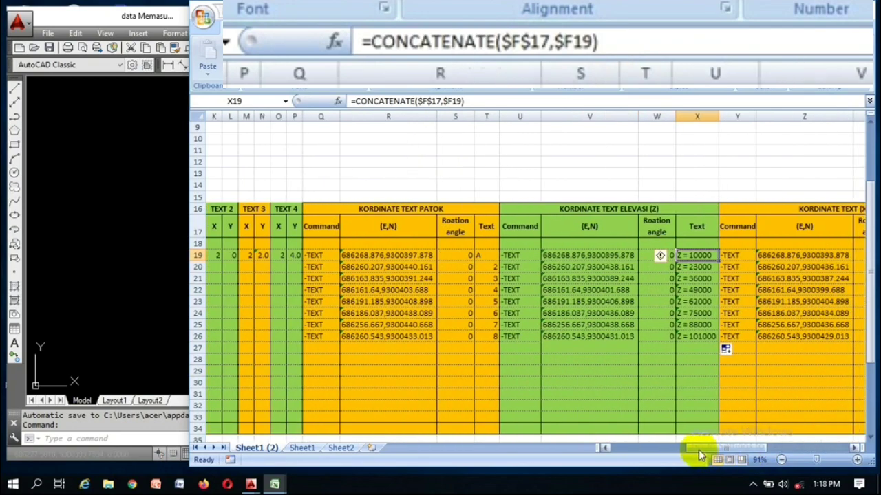
Examine the command, coordinate, rotation angle and text cells of the KORDINATE TEXT (X) block
left_click(613, 370)
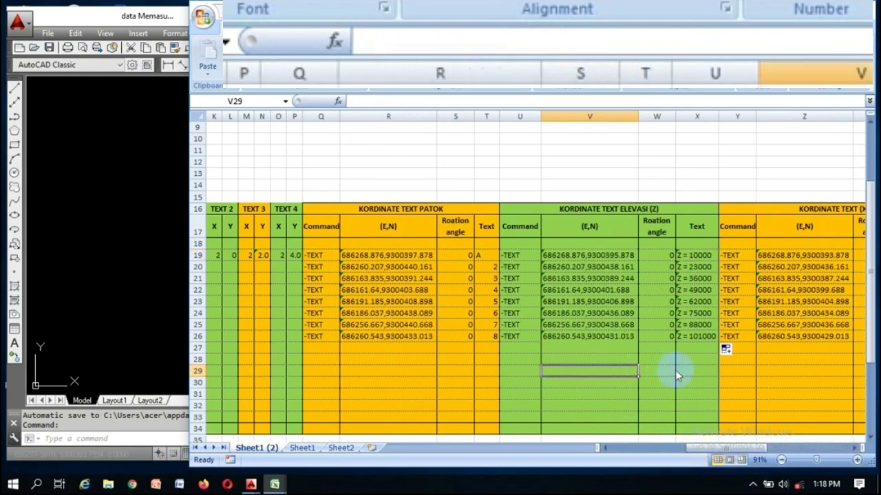
left_click_drag(702, 448, 754, 447)
double_click(597, 255)
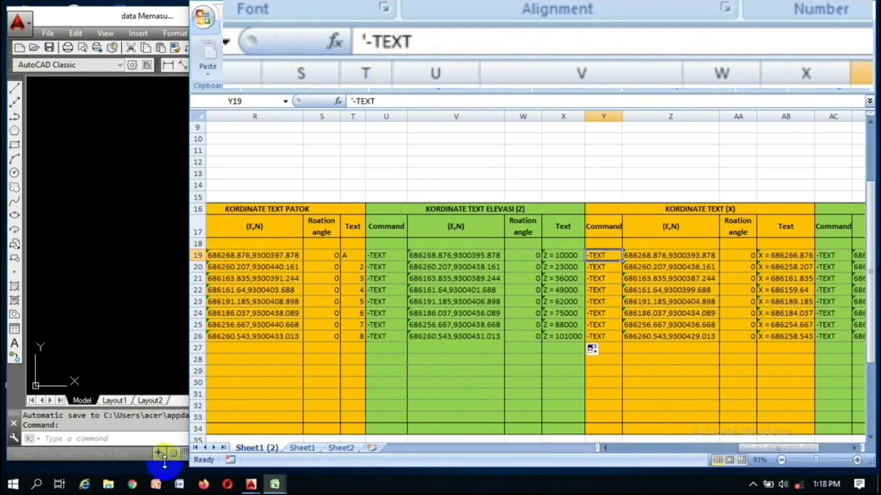
left_click(610, 290)
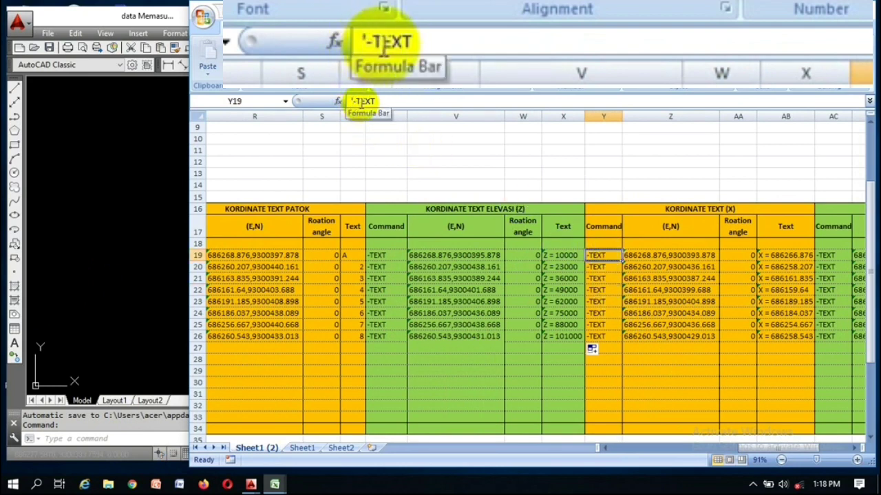
left_click(662, 289)
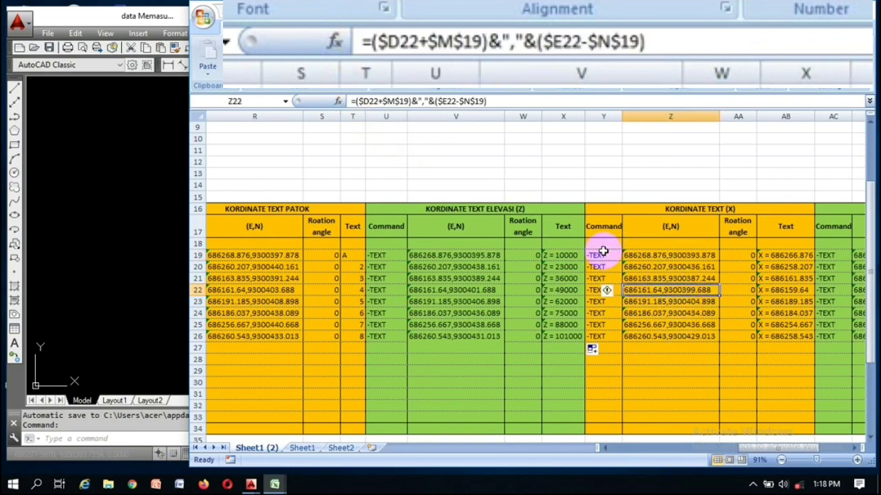
left_click(739, 256)
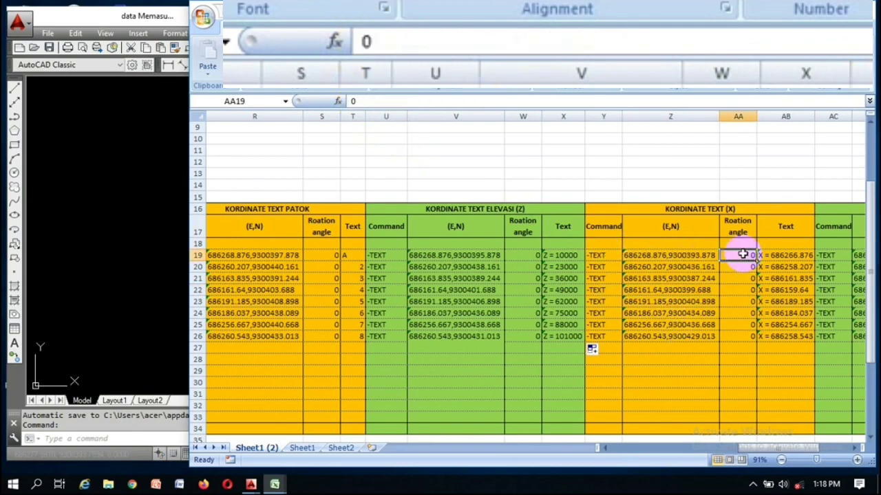
left_click_drag(791, 448, 801, 447)
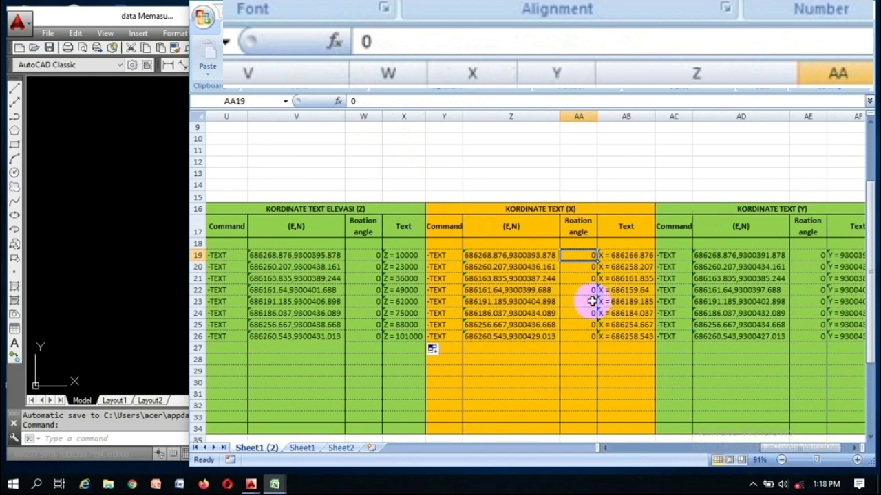
left_click(618, 256)
left_click(619, 301)
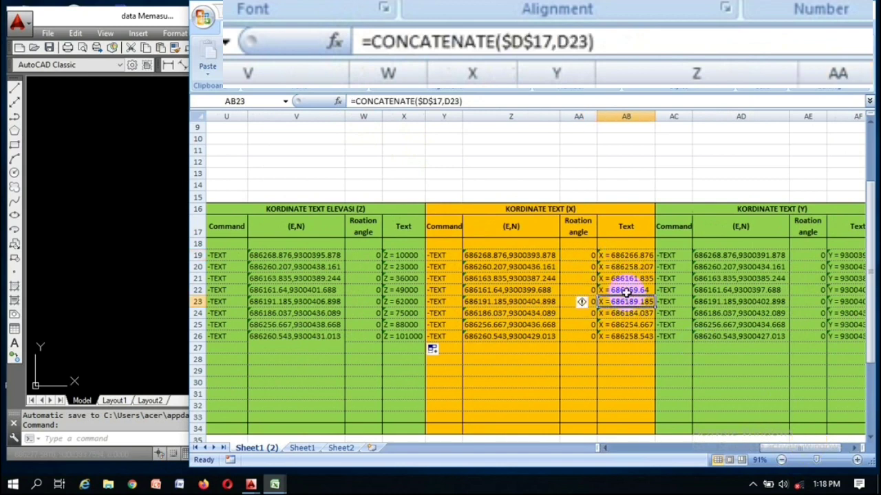
Trace the cells in the existing coordinate table that the CONCATENATE formula in AB19 refers to
double_click(612, 255)
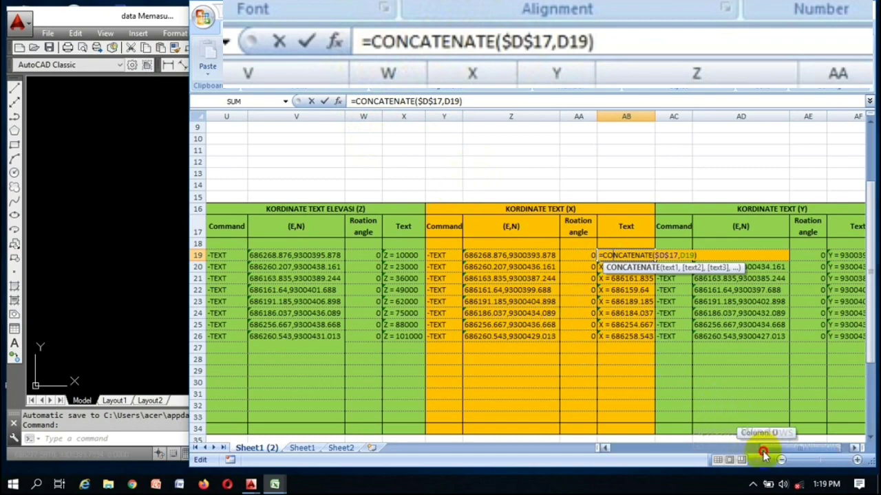
left_click(431, 102)
left_click_drag(777, 454, 631, 462)
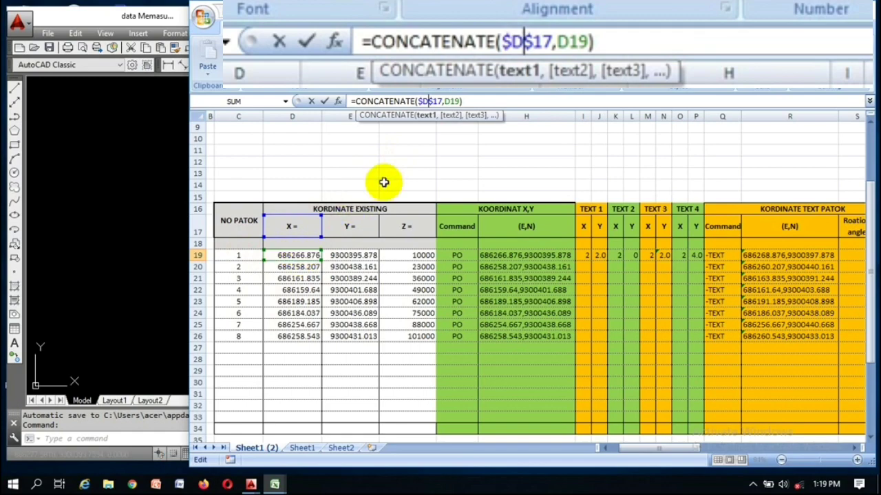
key("Return")
Examine the coordinate formulas in rows 19 to 26 of the KORDINATE TEXT (Y) block's (E,N) column
left_click_drag(798, 448, 815, 454)
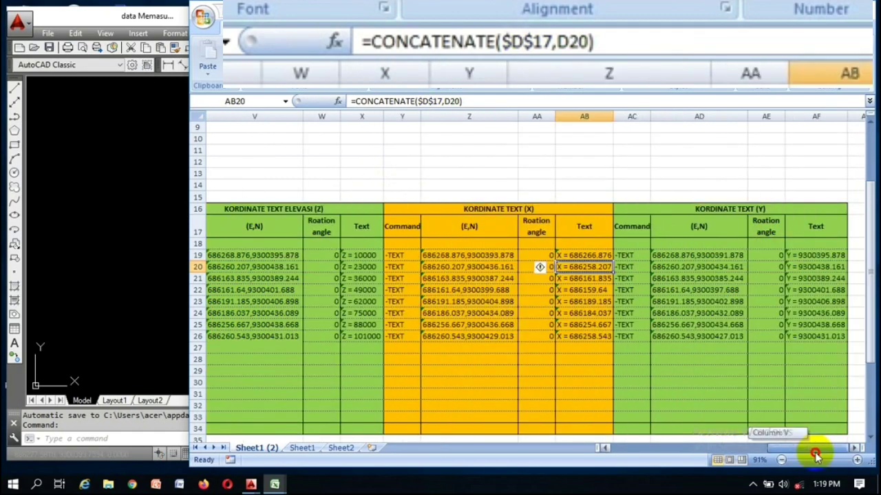
left_click(708, 266)
left_click(708, 253)
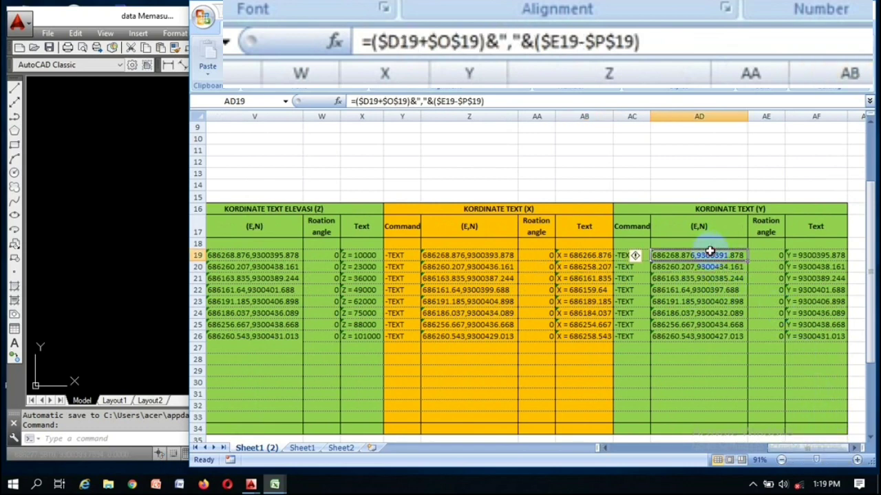
left_click(709, 301)
left_click(698, 325)
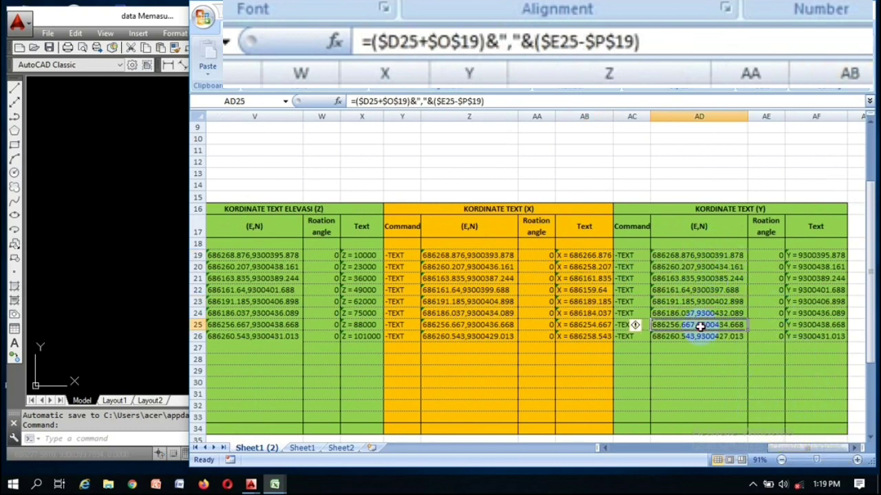
left_click(689, 255)
left_click_drag(745, 259, 749, 343)
Trace the coordinate and TEXT 3 offset references used by the X-text position formula in Z19
left_click_drag(794, 448, 764, 453)
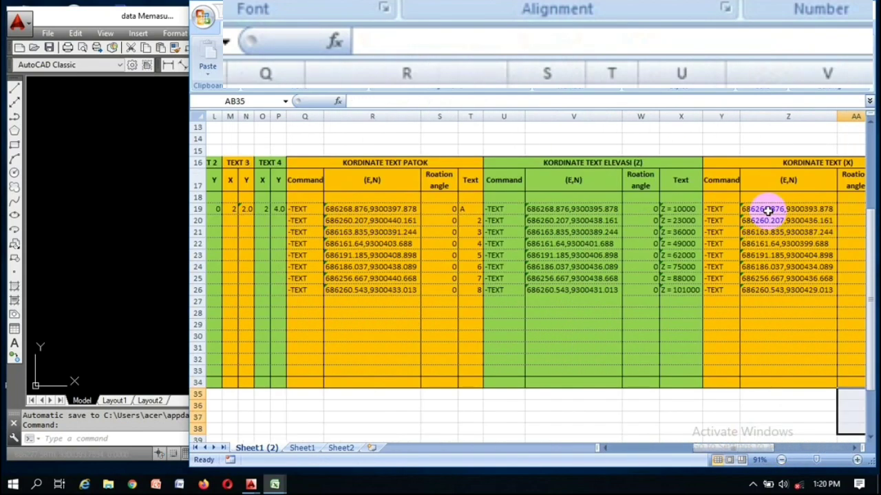
double_click(767, 211)
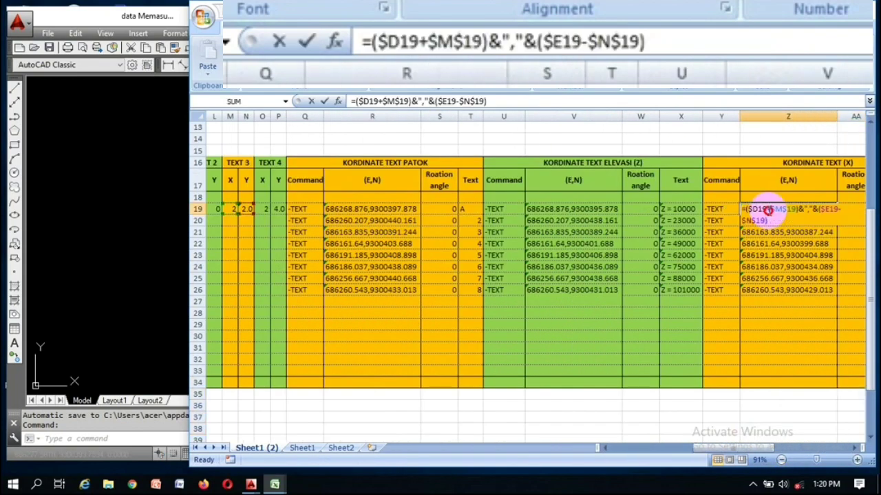
left_click_drag(757, 450, 709, 450)
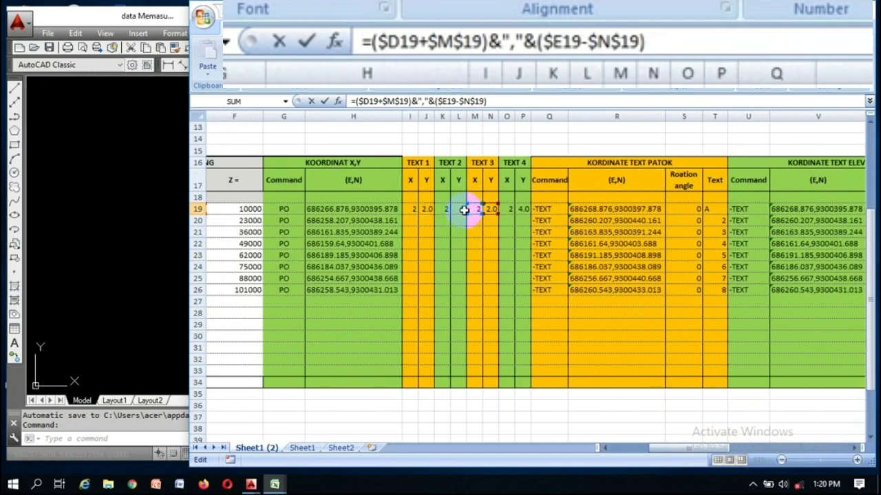
left_click(395, 101)
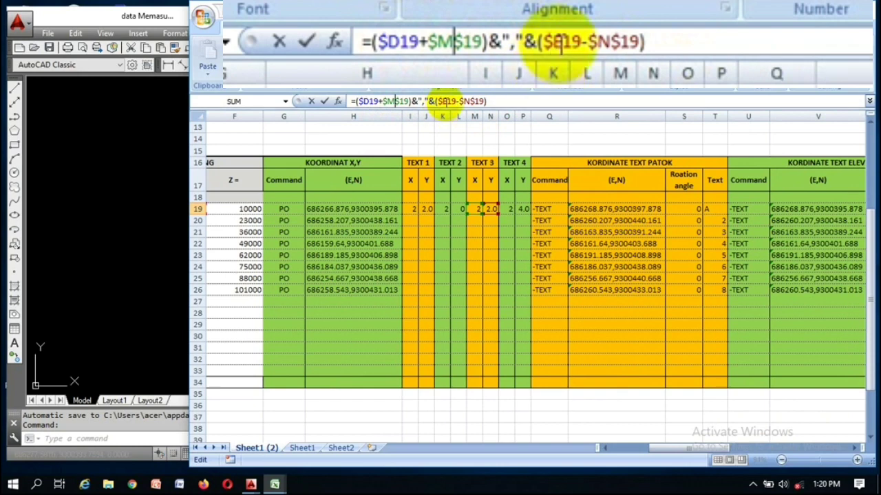
left_click(449, 102)
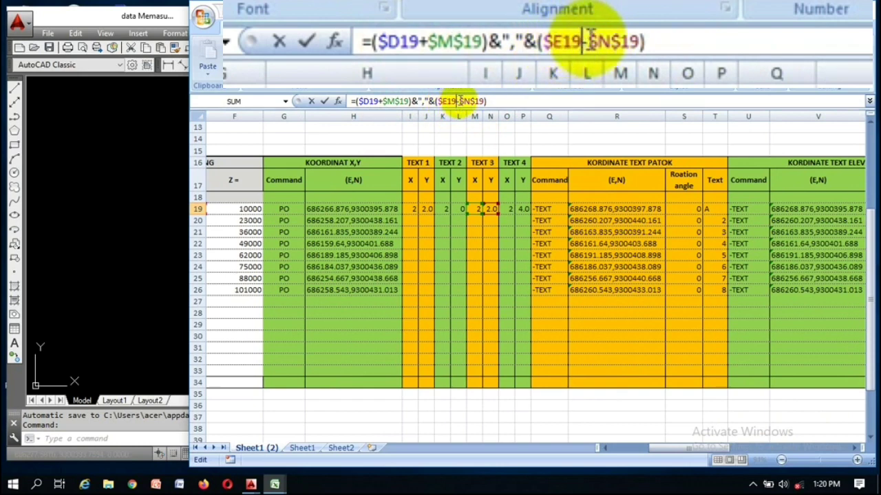
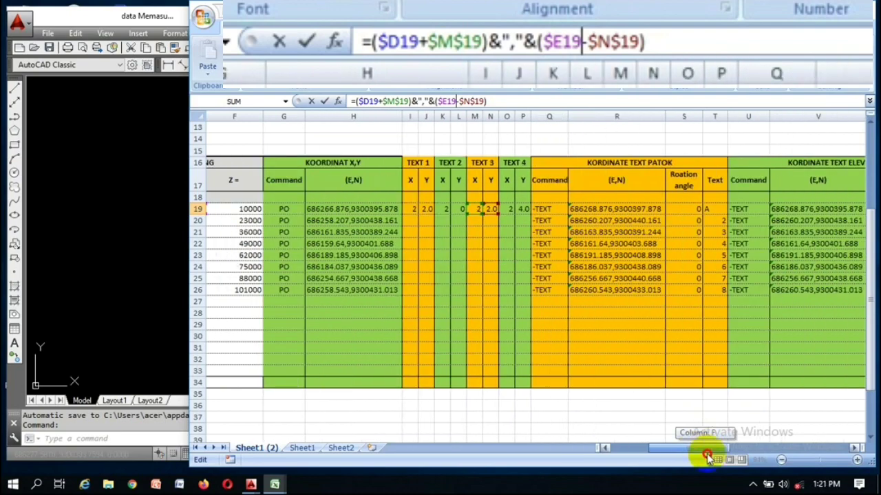
Trace the coordinate and TEXT 4 offset references used by the Y-text position formula in AD19, and leave the formula unedited
left_click_drag(706, 449, 812, 448)
double_click(762, 209)
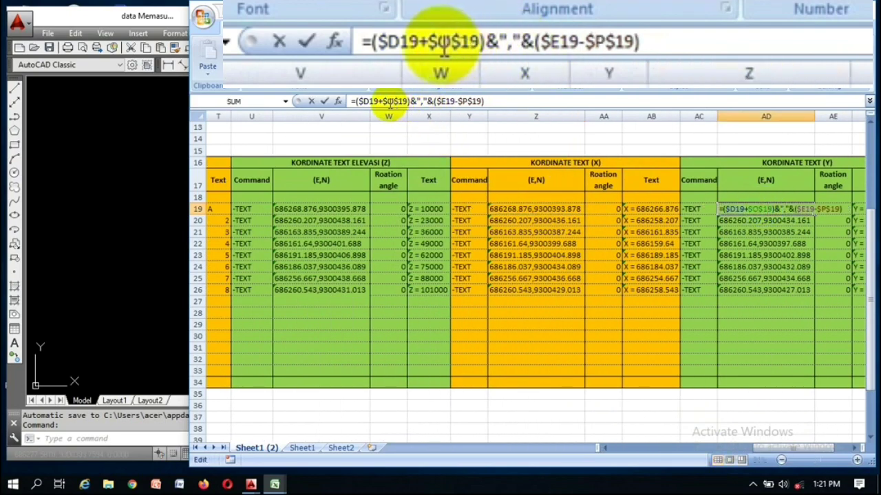
double_click(477, 102)
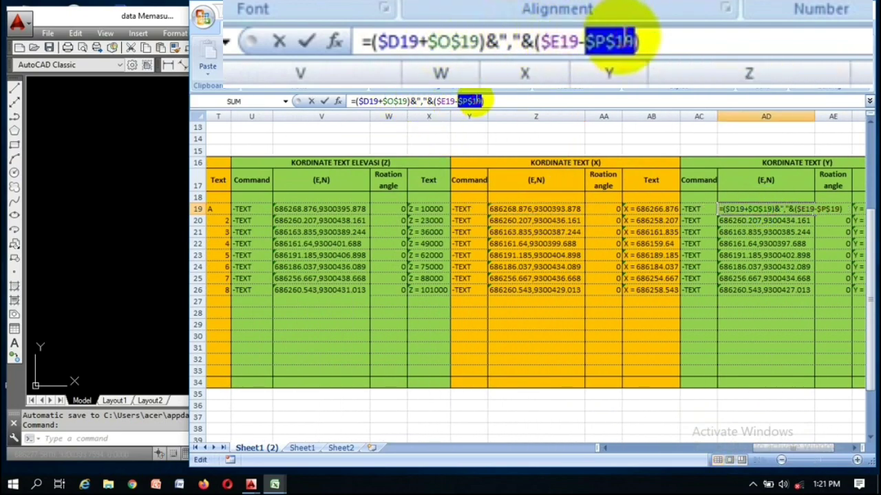
left_click_drag(751, 450, 705, 454)
left_click(305, 215)
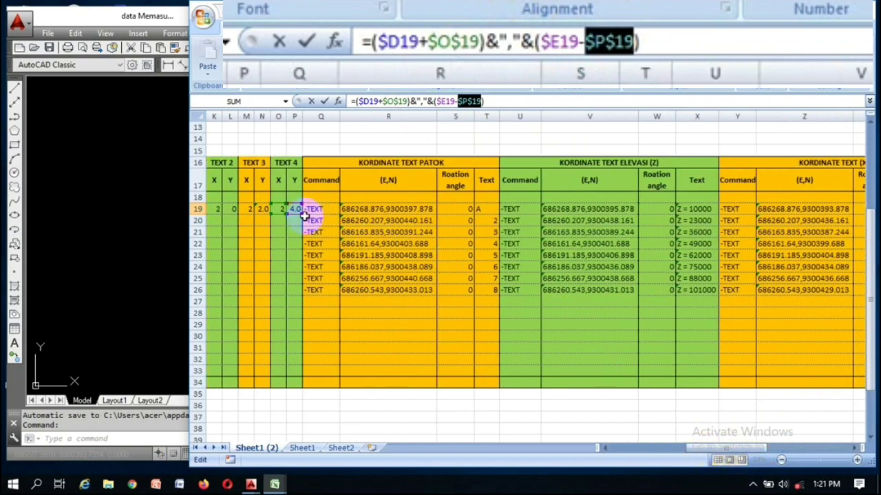
left_click(292, 208)
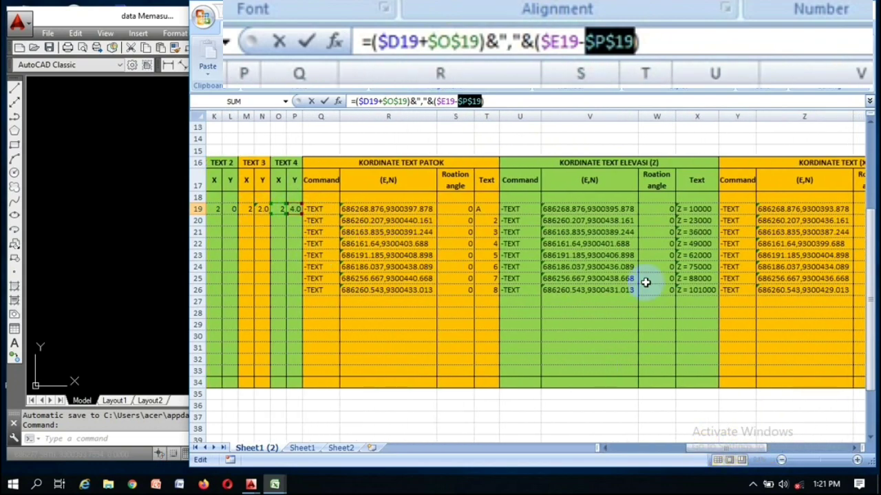
left_click(688, 288)
key("Escape")
Review the text blocks across the sheet and the existing X, Y and Z coordinates of points 1 to 8
left_click(738, 291)
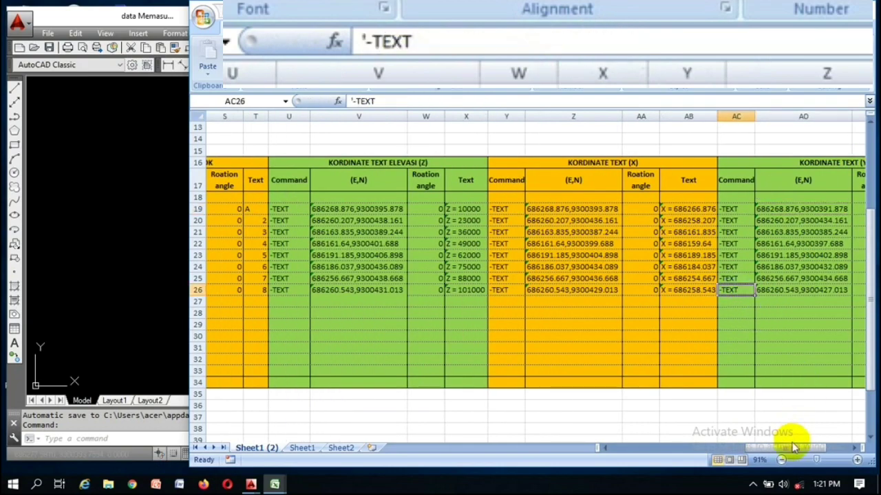
left_click_drag(792, 448, 837, 449)
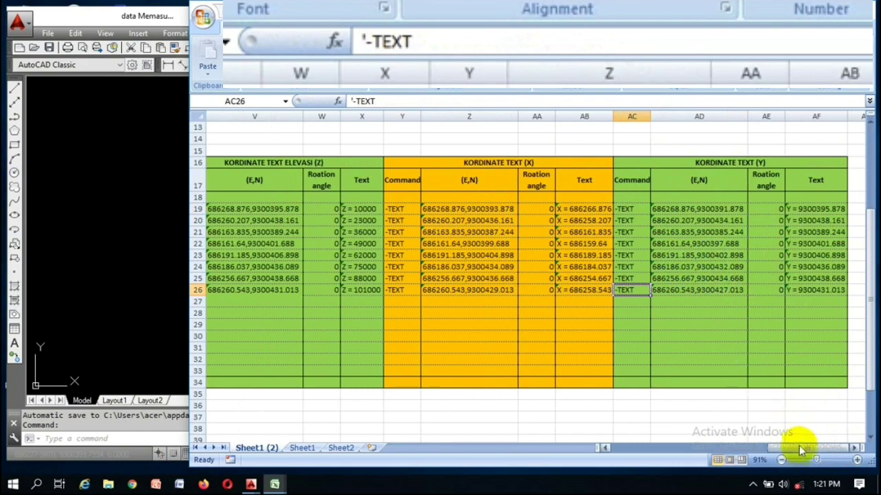
left_click_drag(799, 445, 615, 450)
left_click(365, 347)
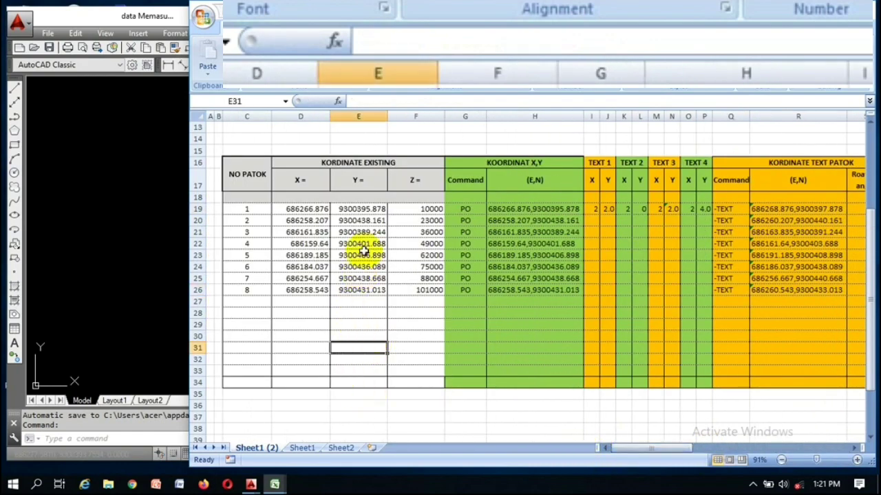
left_click(349, 303)
left_click(360, 209)
left_click_drag(301, 209, 359, 290)
left_click_drag(430, 208, 435, 300)
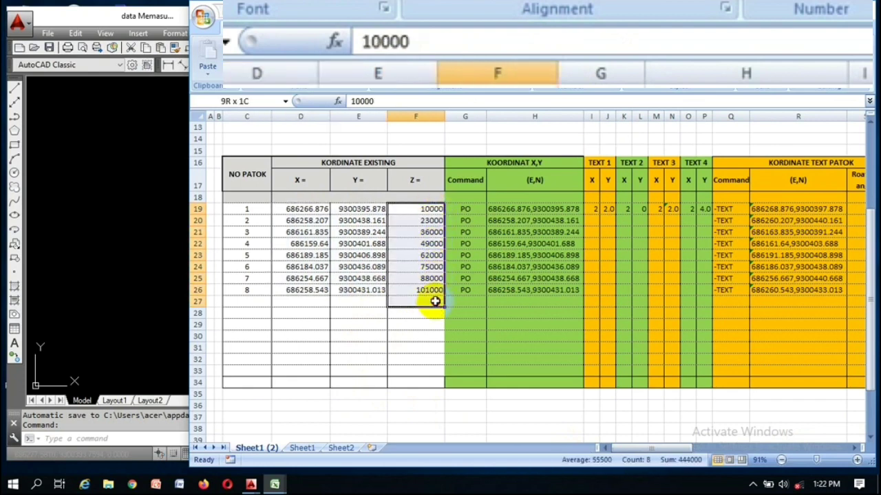
Copy the PO commands and coordinates in G19:H26, and switch to AutoCAD to erase the existing point and its text labels
left_click_drag(460, 209, 543, 289)
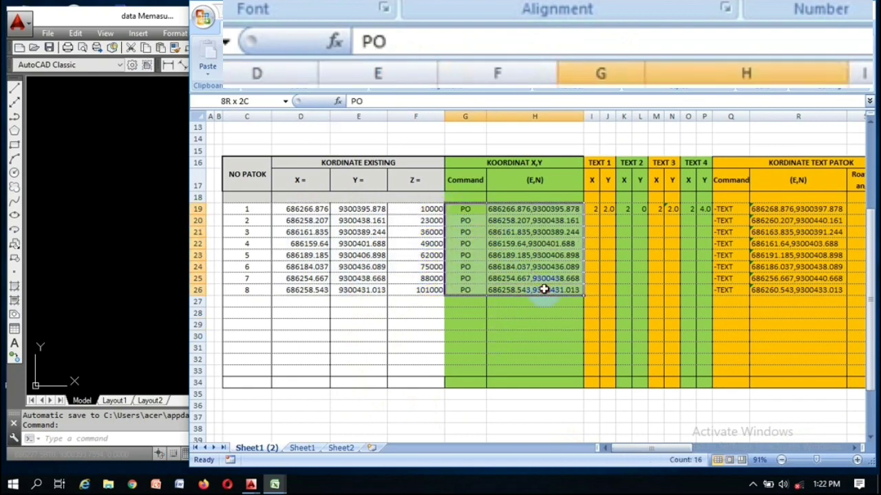
left_click(117, 281)
scroll(324, 326, "down", 3)
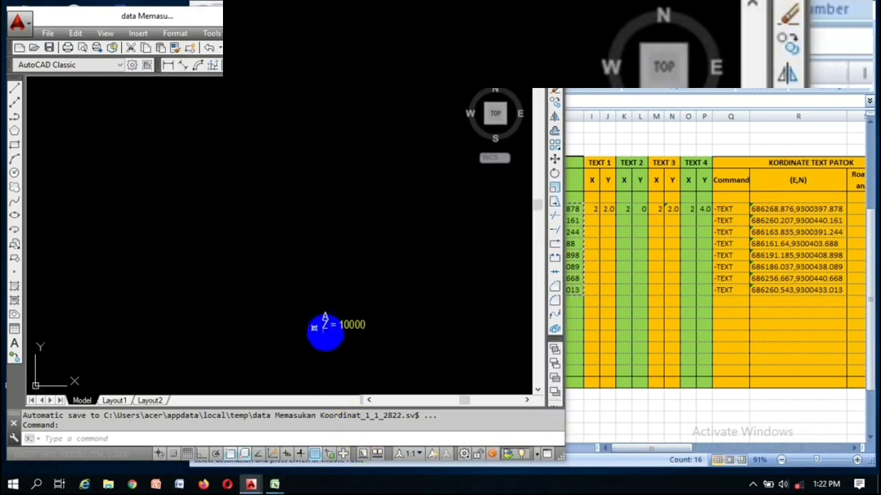
left_click(336, 288)
left_click(287, 344)
key("Delete")
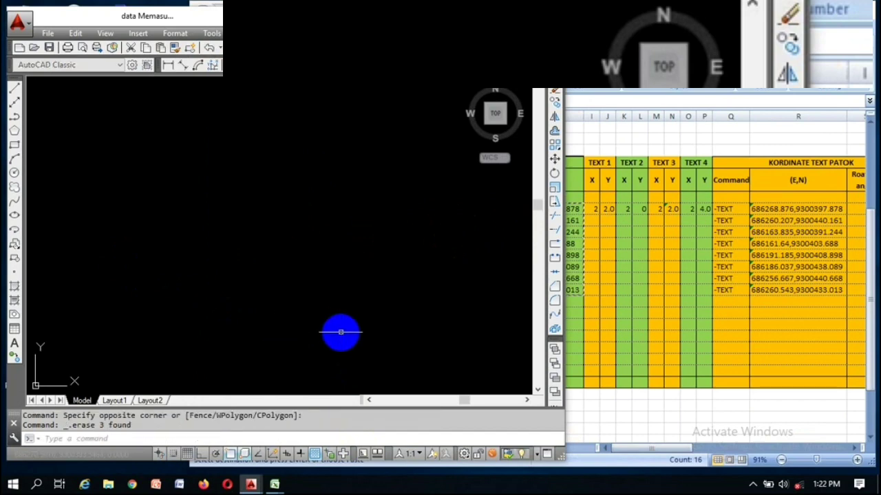
Paste the copied PO commands and coordinates into AutoCAD's command line to plot points 1 to 8, and end the command
left_click(664, 256)
left_click(90, 300)
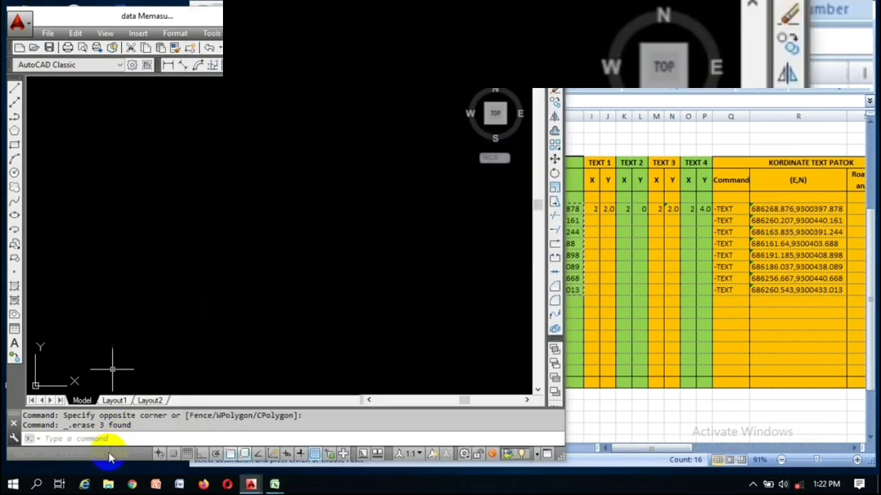
key("ctrl+v")
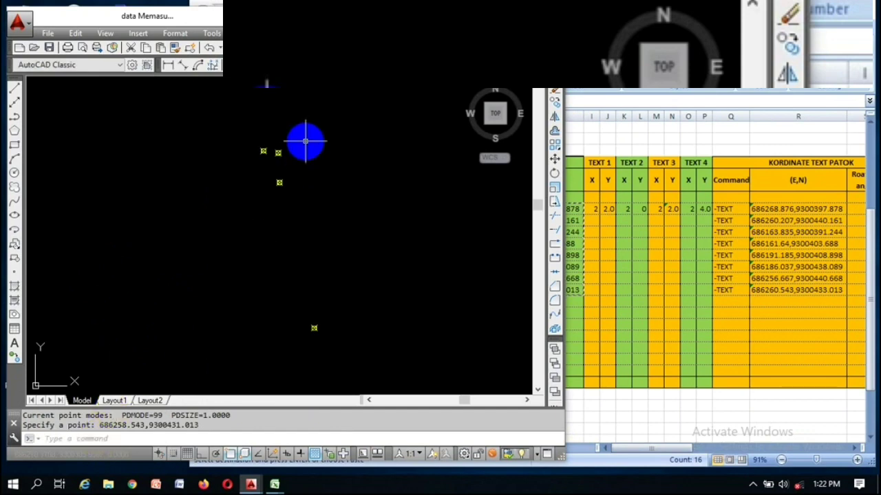
scroll(304, 141, "up", 5)
scroll(248, 237, "down", 2)
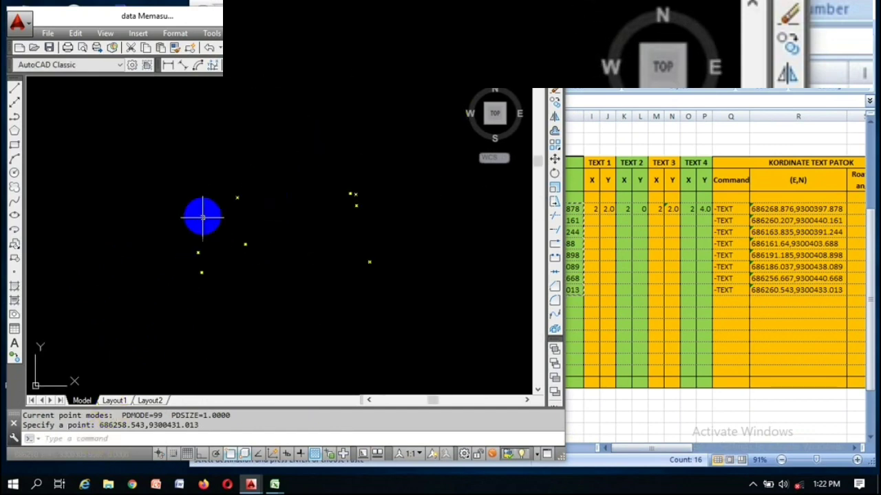
key("Escape")
key("Escape")
Switch to Excel and copy the -TEXT commands, coordinates, rotation angles and labels of the KORDINATE TEXT PATOK block in Q19:T26
left_click(639, 249)
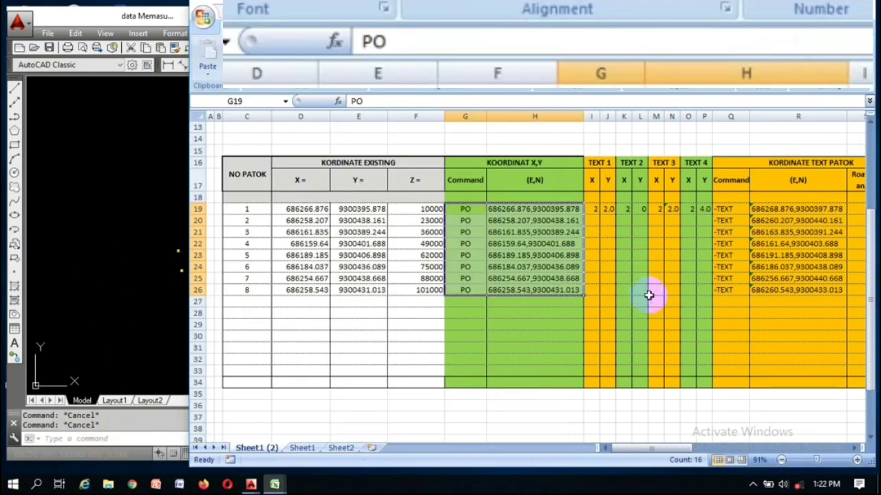
left_click(688, 278)
left_click(753, 267)
left_click_drag(683, 448, 701, 448)
left_click(448, 208)
left_click_drag(342, 208, 522, 293)
key("ctrl+c")
left_click(152, 279)
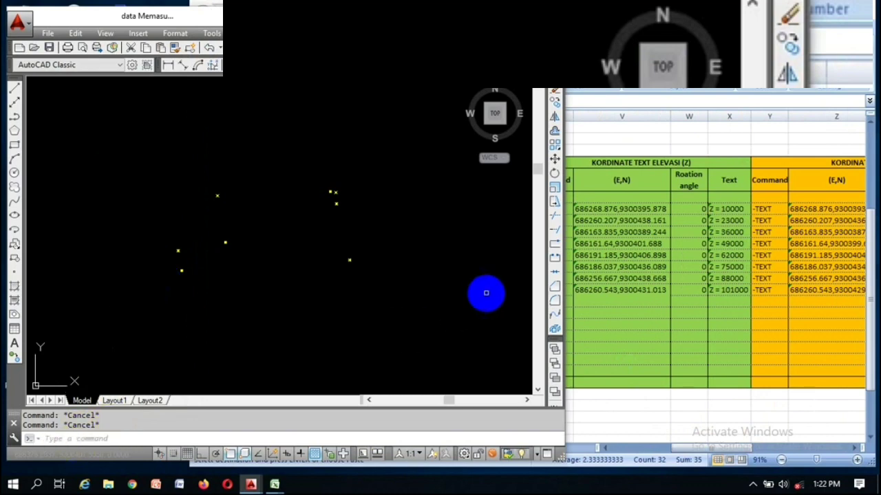
left_click(654, 264)
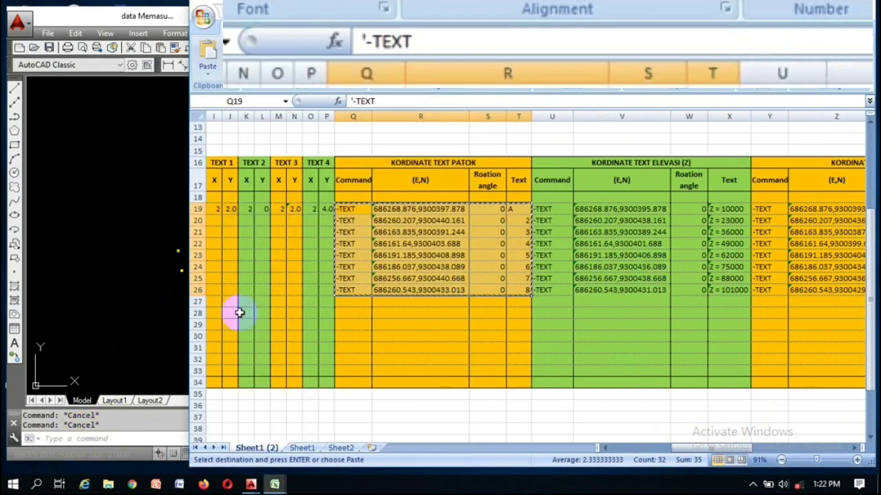
Paste the point-number labels into AutoCAD, and copy the KORDINATE TEXT ELEVASI (Z) block in U19:X26 from Excel
left_click(128, 278)
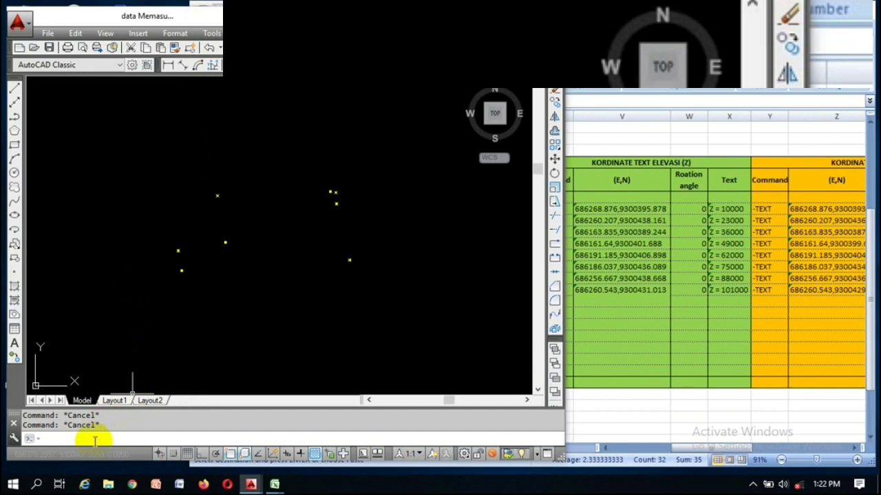
key("ctrl+v")
left_click(655, 266)
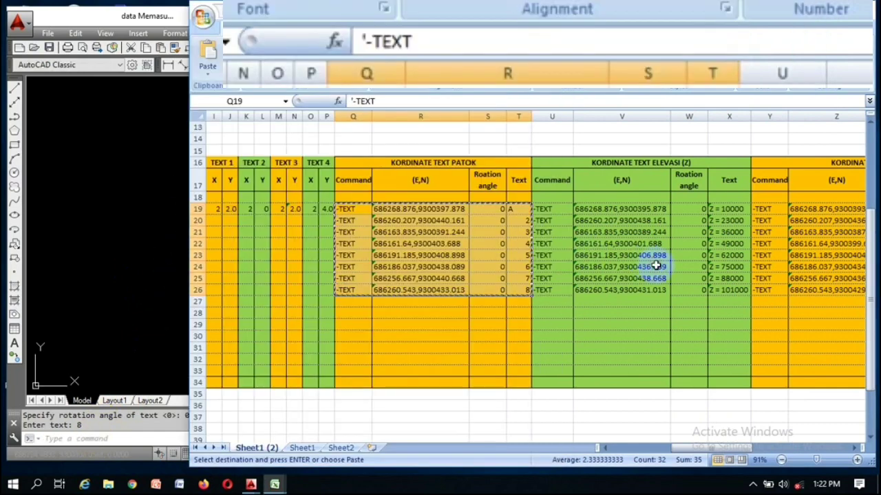
left_click_drag(544, 209, 739, 292)
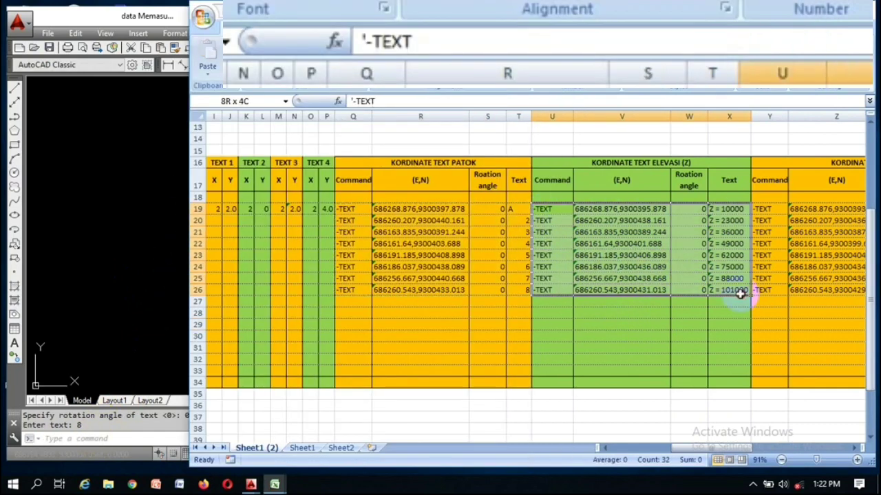
key("ctrl+c")
Paste the copied elevation -TEXT data into AutoCAD to place the Z labels beside points 1 to 8
left_click(148, 279)
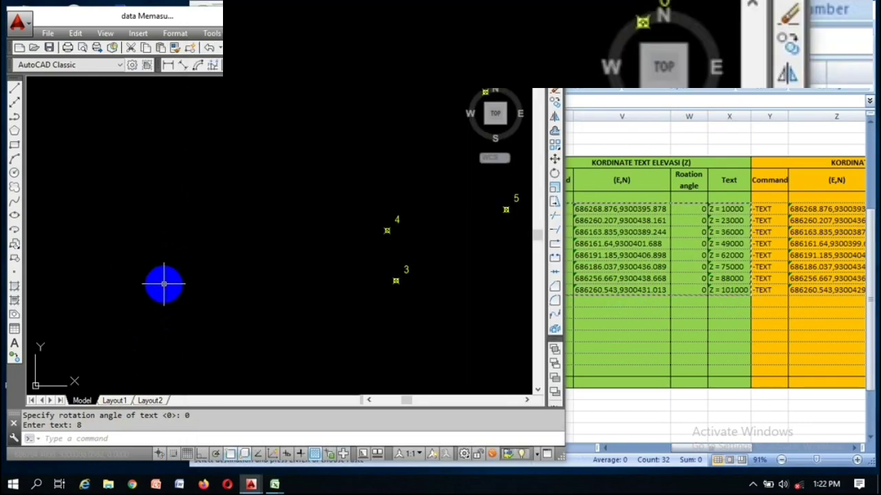
key("ctrl+v")
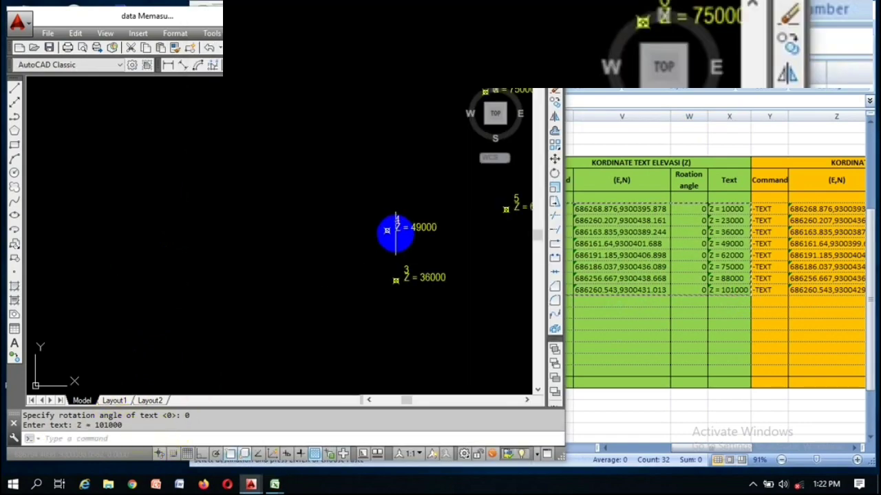
scroll(387, 234, "up", 4)
middle_click_drag(387, 234, 137, 214)
scroll(159, 210, "down", 4)
Switch to Excel and copy the -TEXT commands, coordinates, rotation angles and labels of the KORDINATE TEXT (X) block in Y19:AB26
key("alt+Tab")
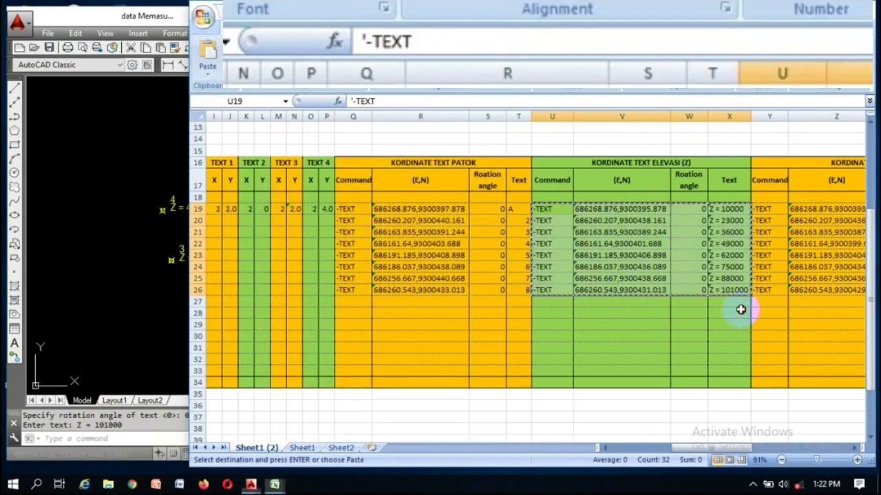
left_click_drag(742, 448, 794, 444)
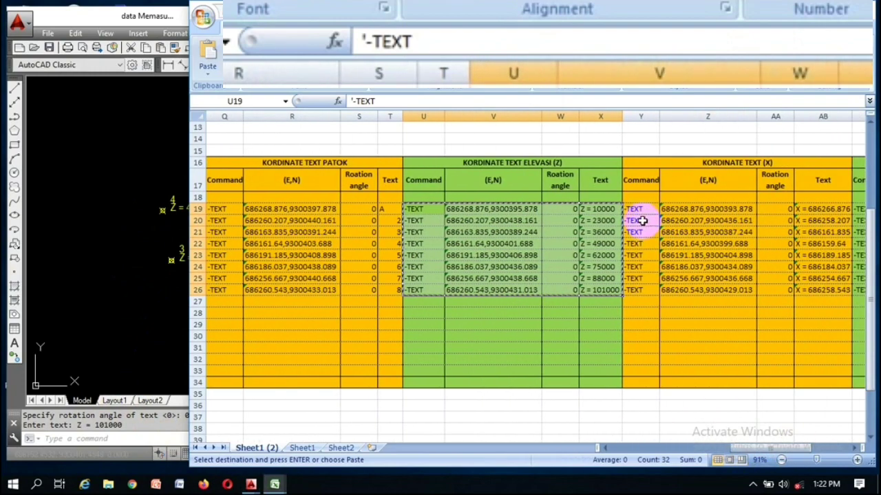
mouse_move(633, 210)
left_mouse_down()
mouse_move(776, 287)
mouse_move(822, 301)
mouse_move(825, 291)
left_mouse_up()
key("ctrl+c")
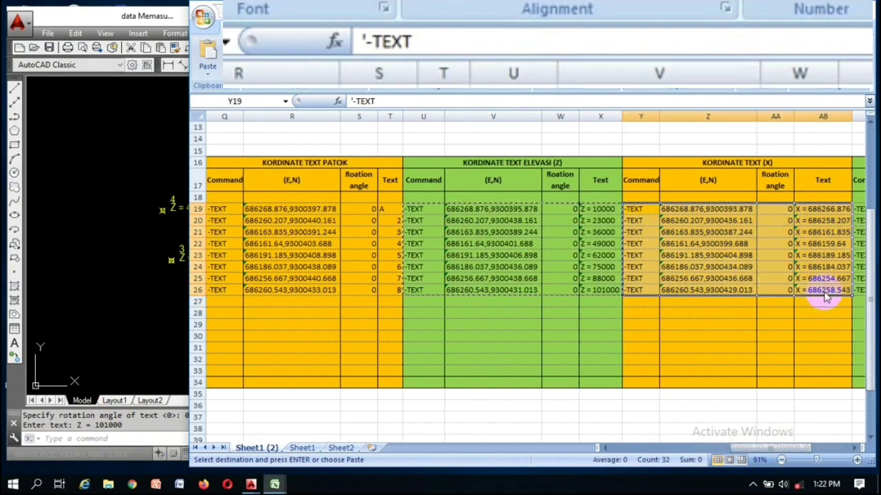
Switch to AutoCAD and paste the copied -TEXT data to place the X coordinate labels under the Z labels
left_click(173, 285)
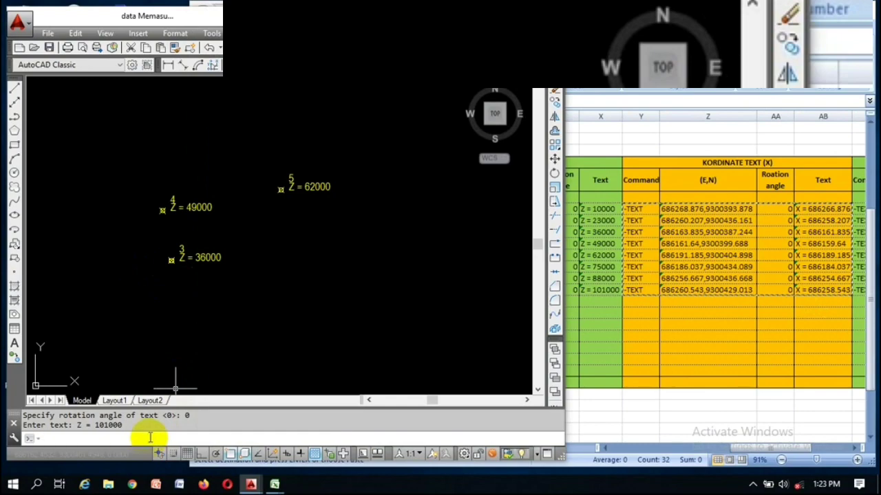
key("ctrl+v")
scroll(199, 268, "up", 5)
scroll(181, 251, "down", 5)
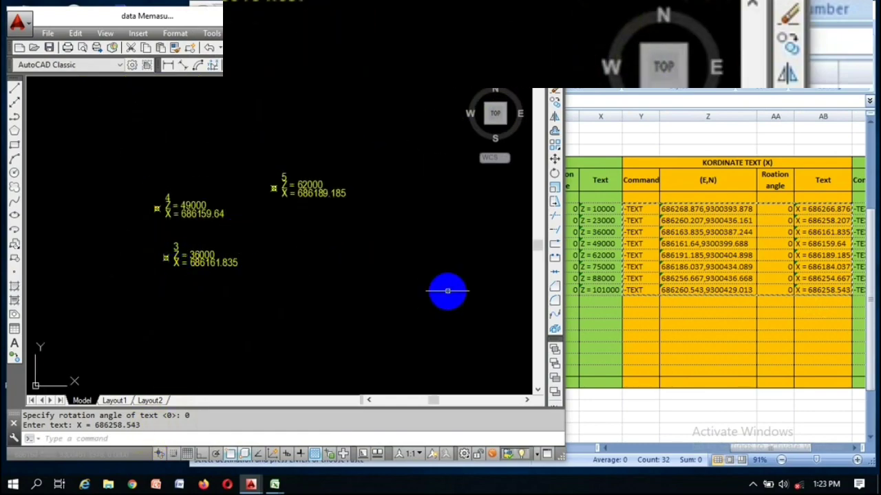
Switch to Excel and copy the KORDINATE TEXT (Y) block in AC19:AF26
left_click(770, 295)
middle_click_drag(771, 295, 504, 273)
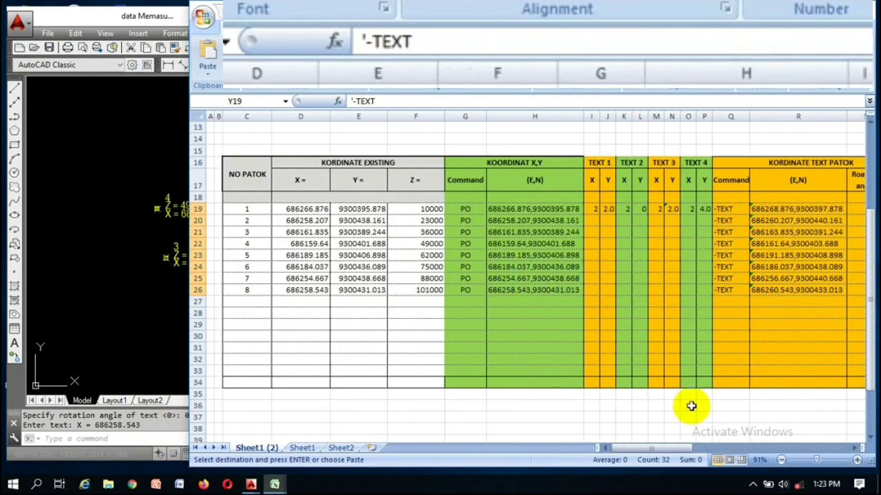
left_click_drag(665, 448, 842, 445)
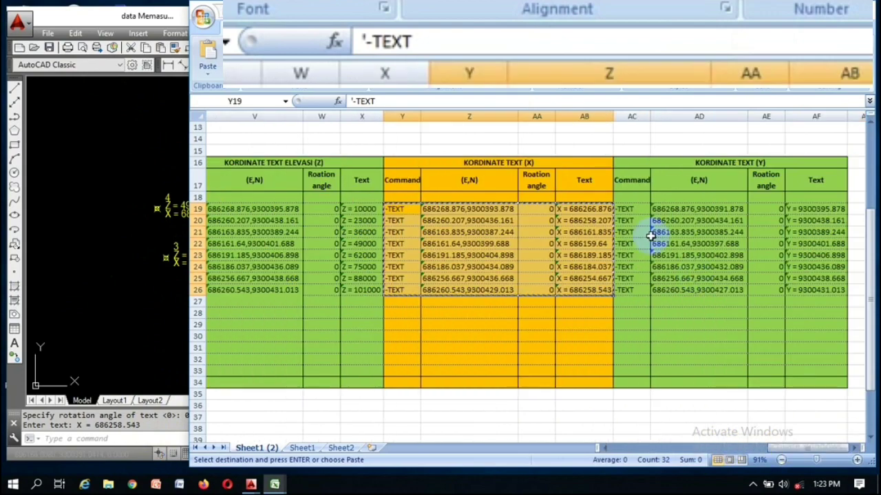
left_click_drag(625, 208, 833, 292)
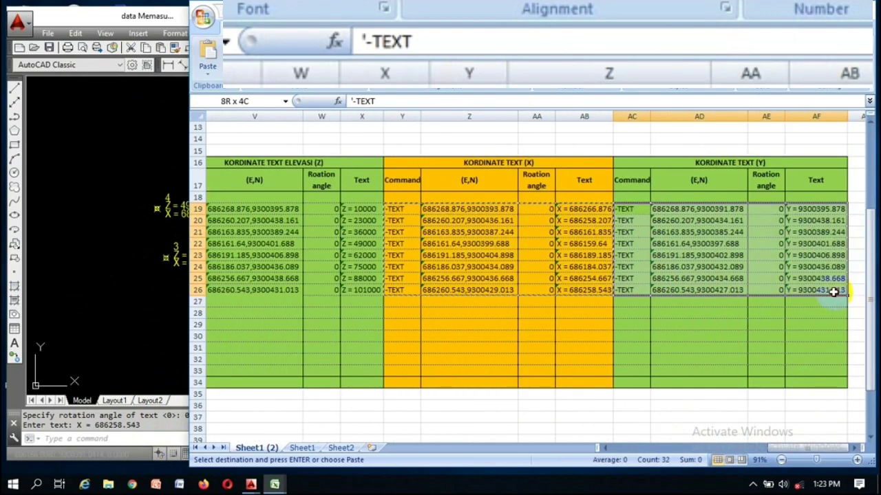
Switch to AutoCAD and paste the copied -TEXT data to place the Y coordinate labels under the X labels
left_click(55, 279)
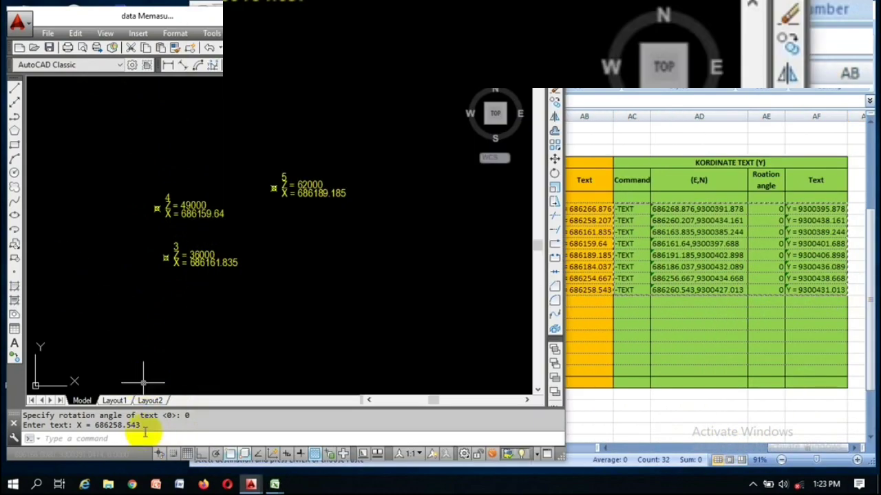
key("ctrl+v")
scroll(193, 236, "up", 6)
middle_click_drag(192, 234, 220, 244)
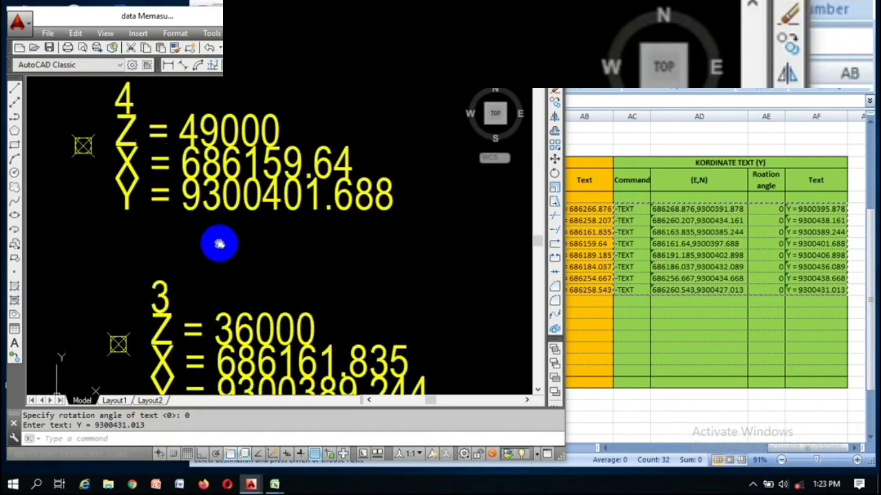
middle_click_drag(220, 243, 249, 255)
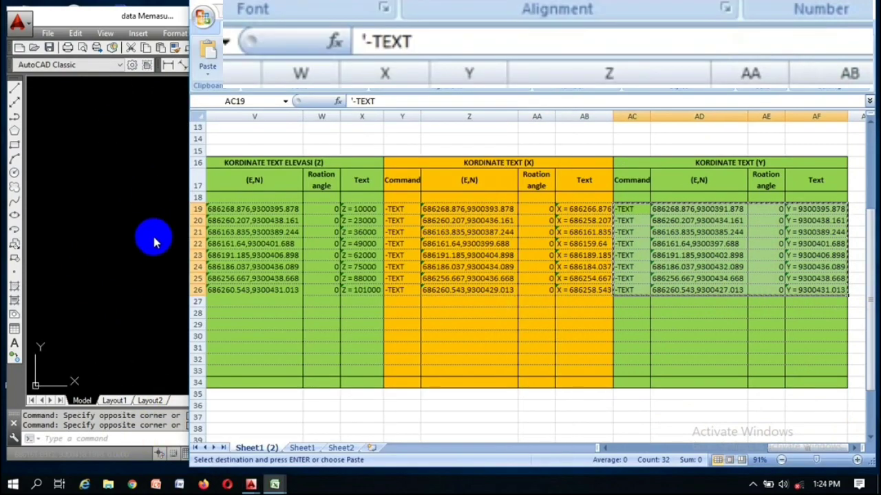
Examine the plotted points in AutoCAD with their number, Z, X and Y labels alongside the Excel data
left_click(154, 240)
scroll(170, 228, "down", 3)
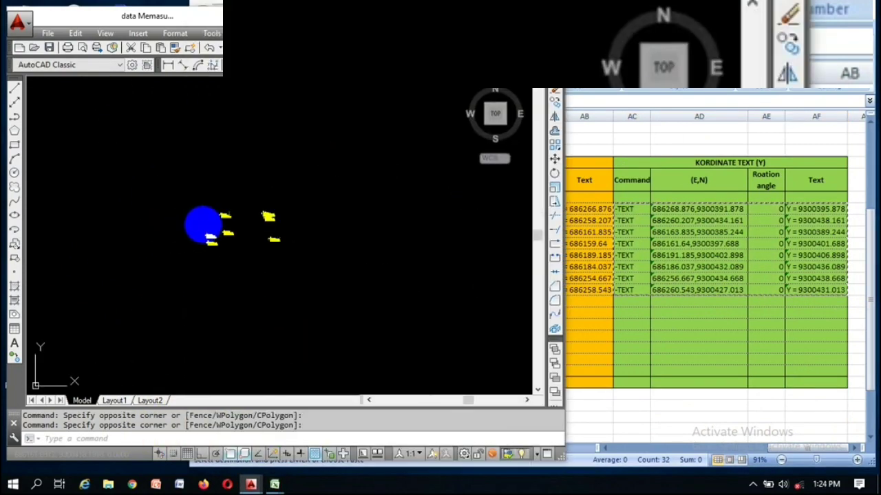
left_click(608, 318)
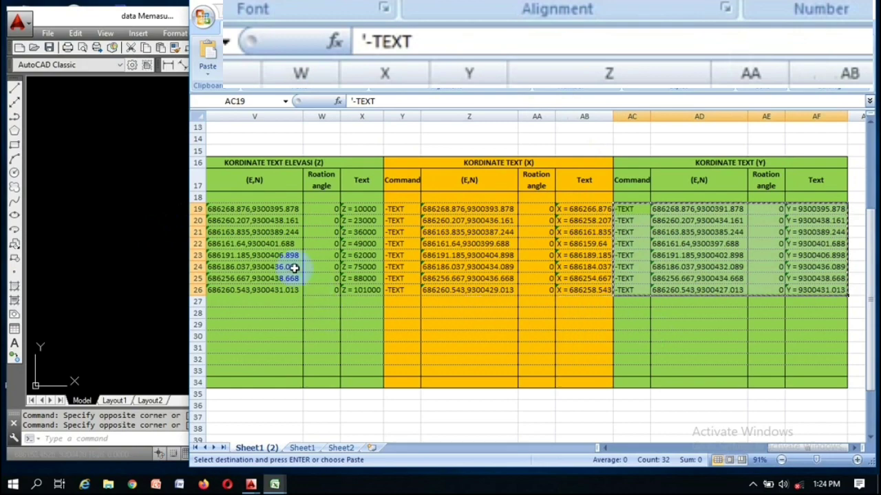
left_click(144, 184)
left_click(678, 318)
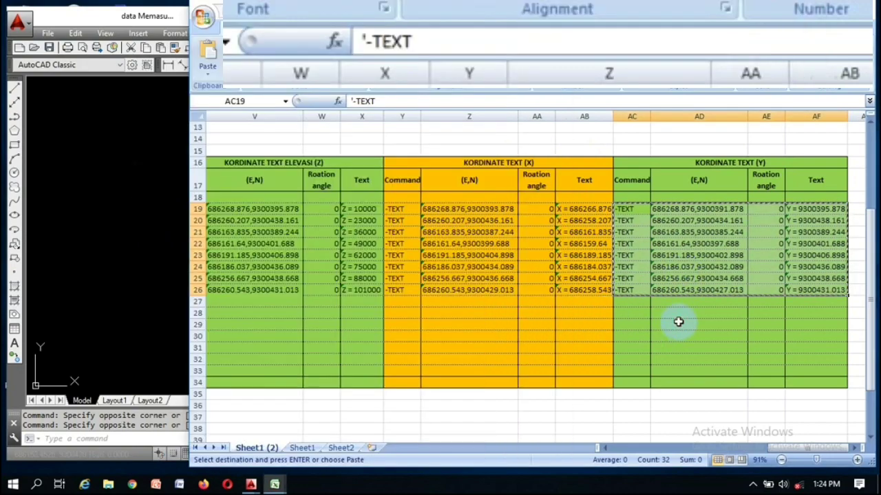
left_click(677, 318)
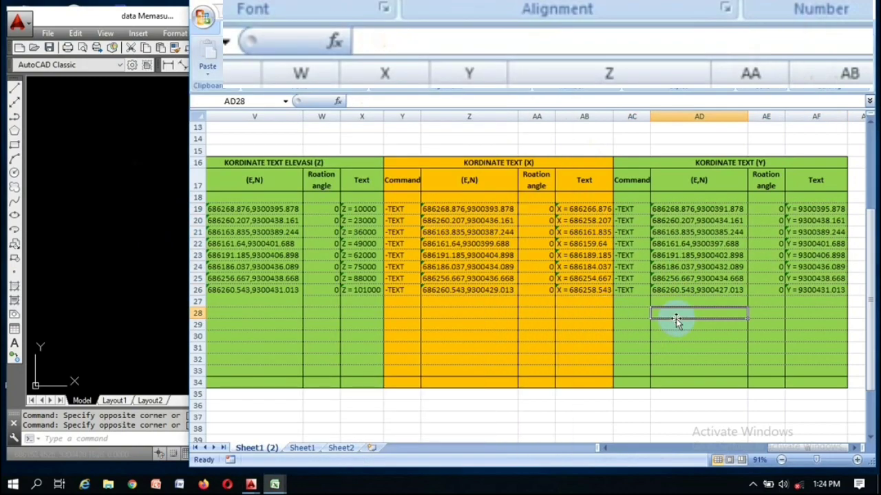
left_click(152, 195)
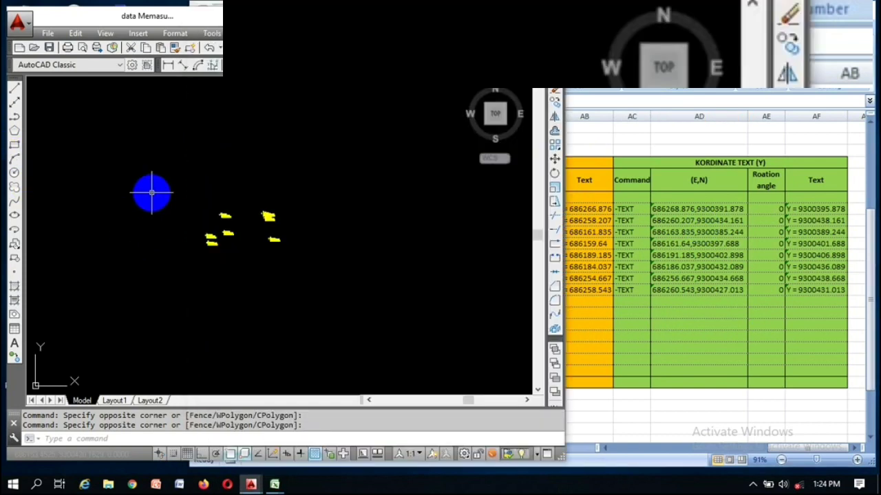
scroll(241, 226, "up", 5)
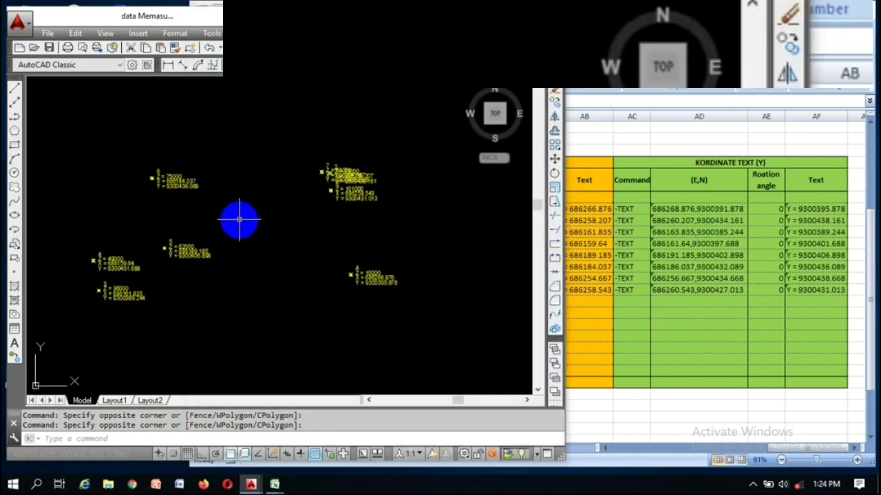
middle_click_drag(272, 219, 288, 210)
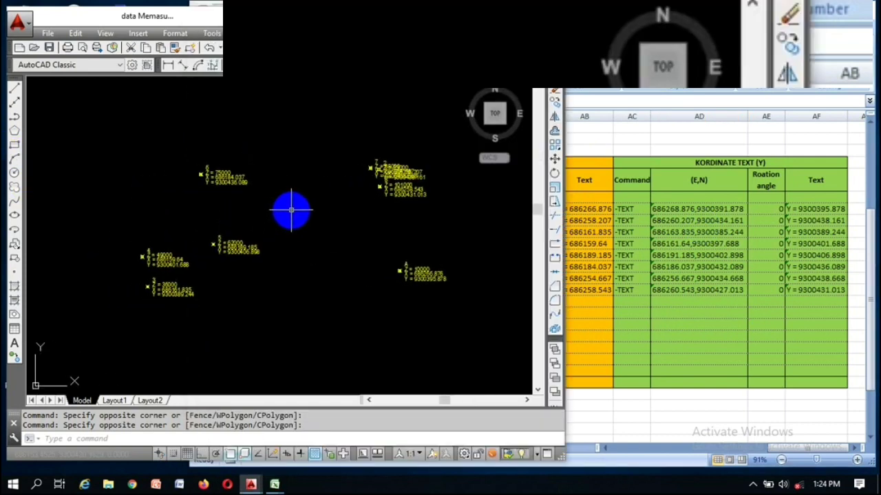
left_click(292, 225)
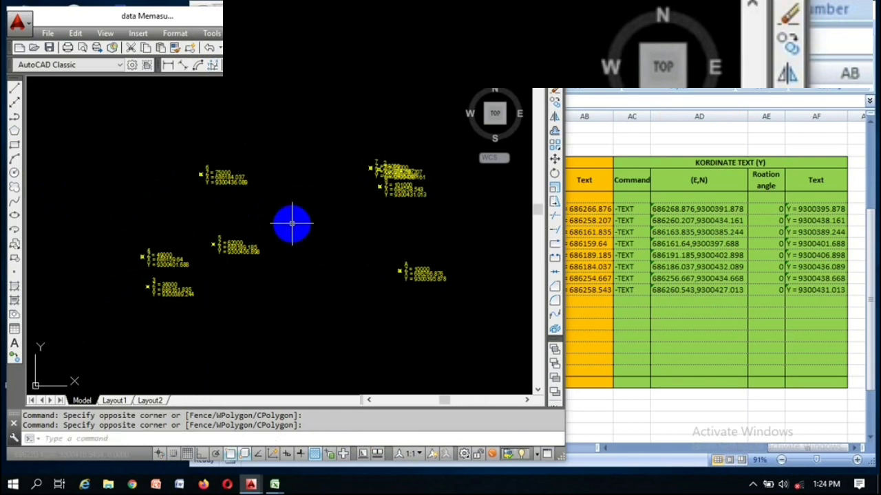
middle_click_drag(292, 215, 321, 216)
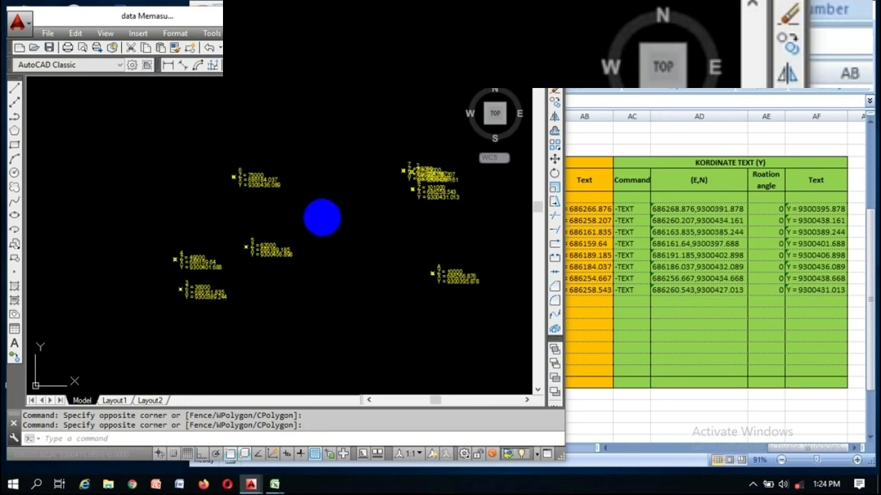
key("Escape")
left_click(328, 172)
left_click(287, 210)
scroll(189, 282, "up", 5)
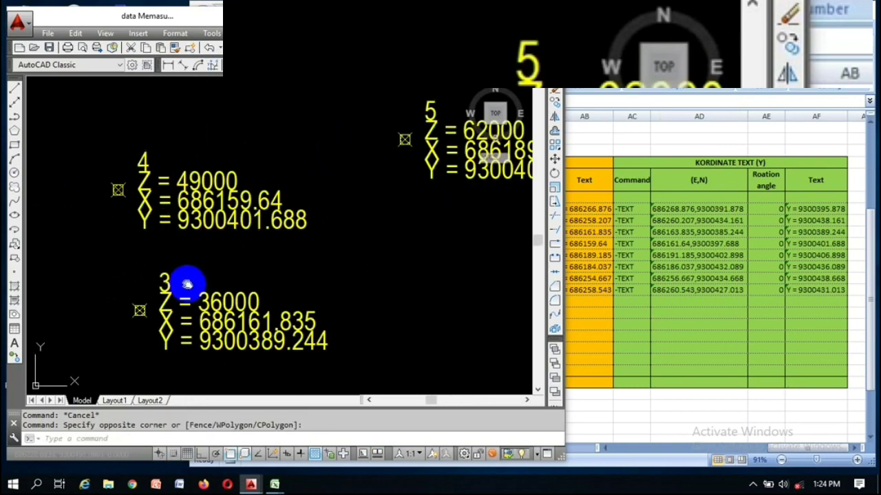
middle_click_drag(187, 279, 310, 236)
key("Escape")
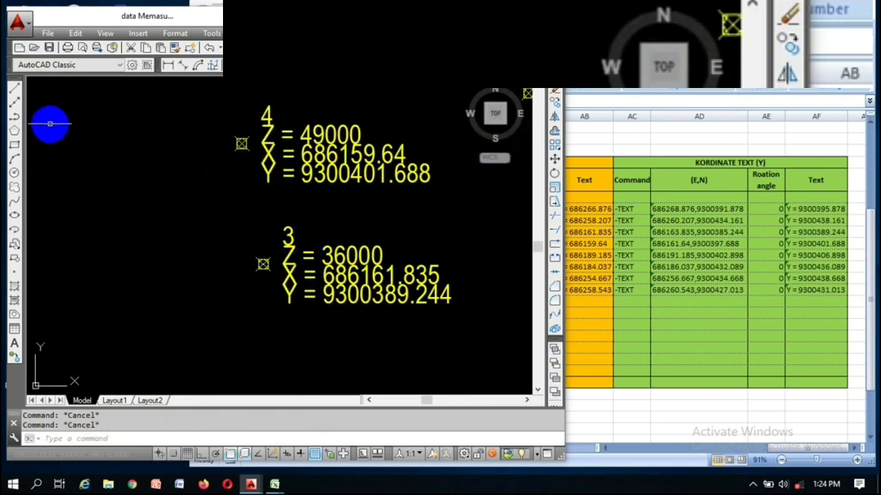
scroll(193, 208, "down", 5)
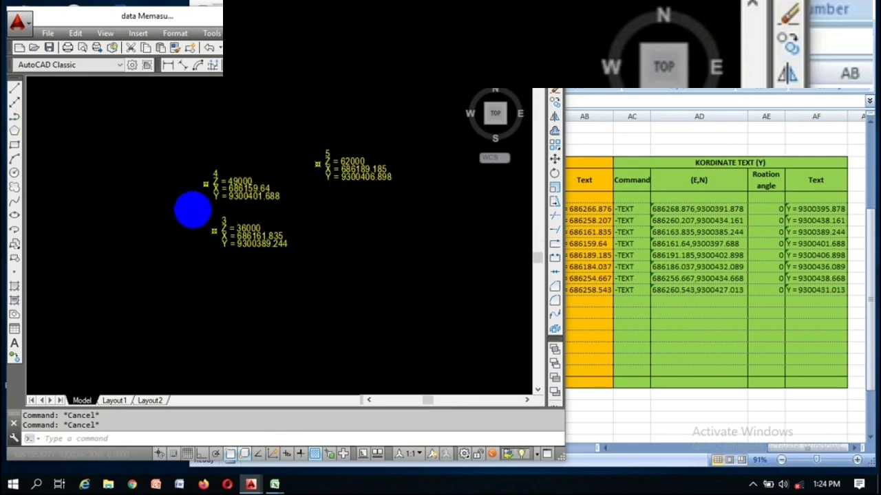
Start a polyline at the survey point labelled A
left_click(48, 124)
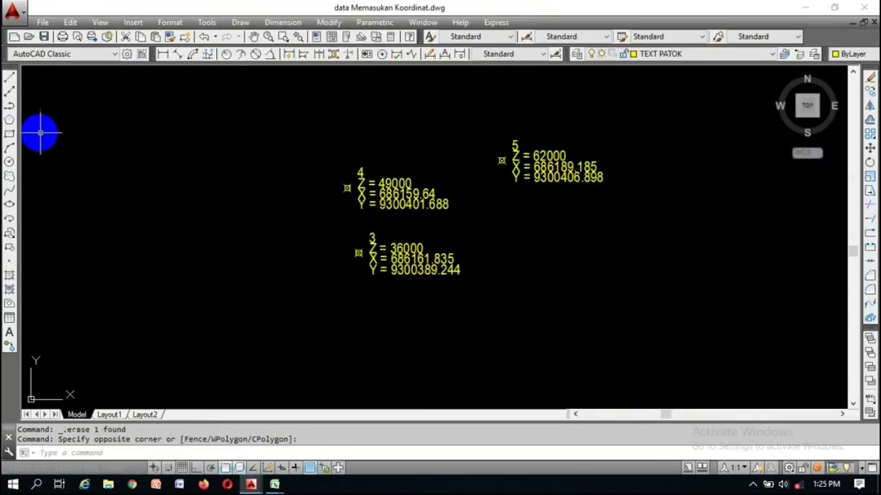
key("Escape")
left_click(9, 108)
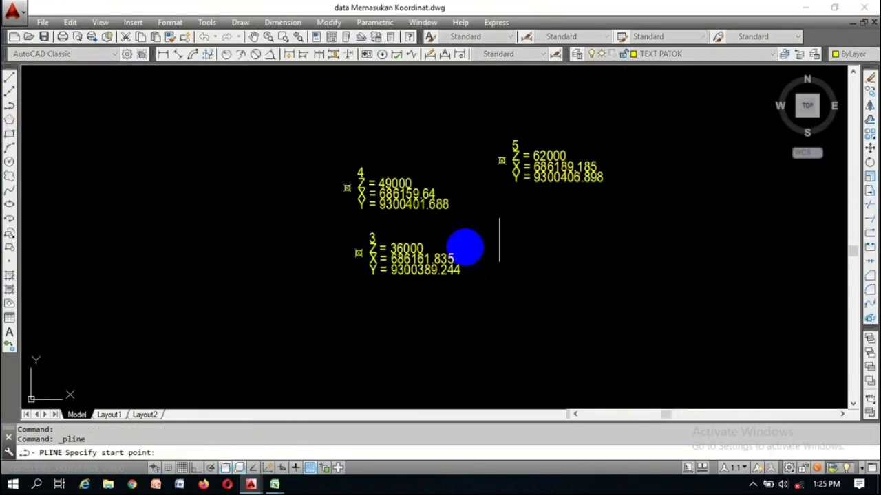
scroll(442, 155, "down", 2)
scroll(647, 166, "up", 1)
scroll(631, 189, "up", 5)
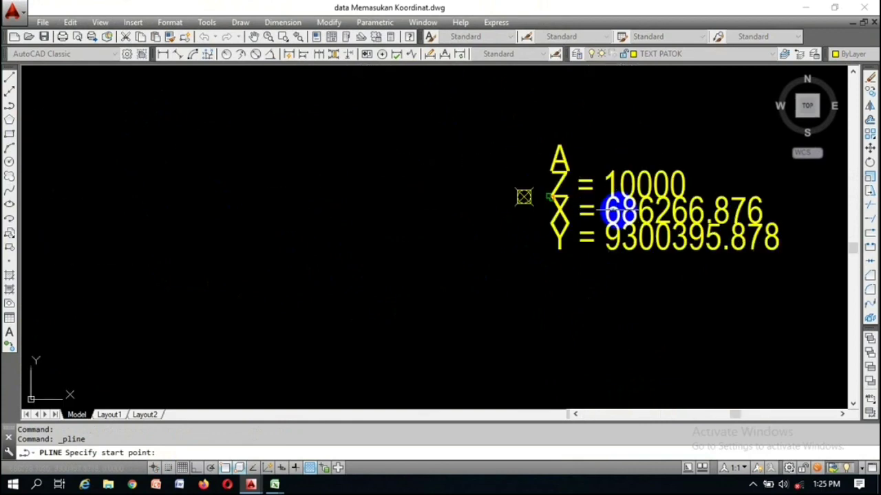
scroll(546, 159, "down", 5)
scroll(551, 166, "up", 5)
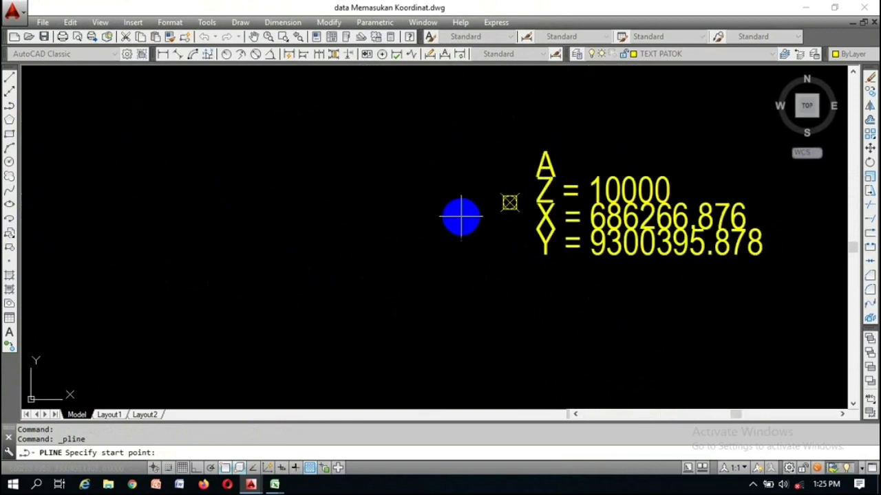
left_click(510, 201)
Extend the polyline from point A to point 2
scroll(397, 146, "down", 5)
scroll(397, 145, "up", 8)
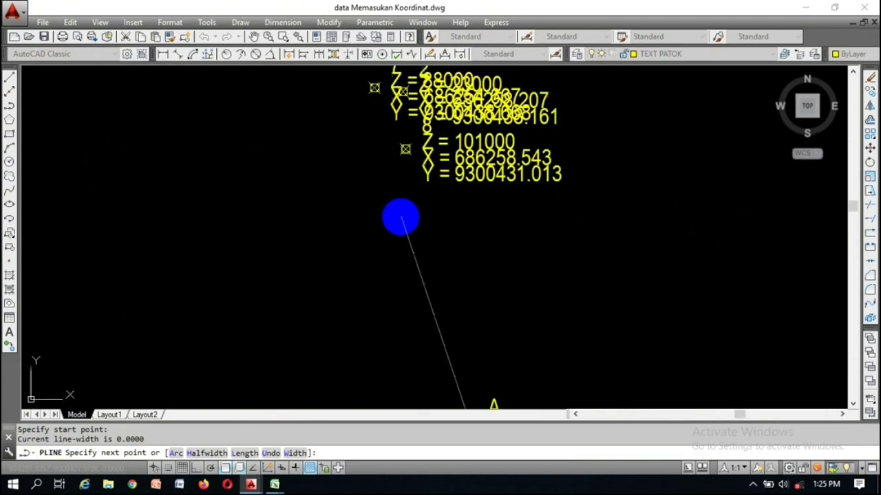
scroll(395, 141, "up", 1)
mouse_move(389, 138)
middle_mouse_down()
mouse_move(363, 205)
mouse_move(383, 273)
middle_mouse_up()
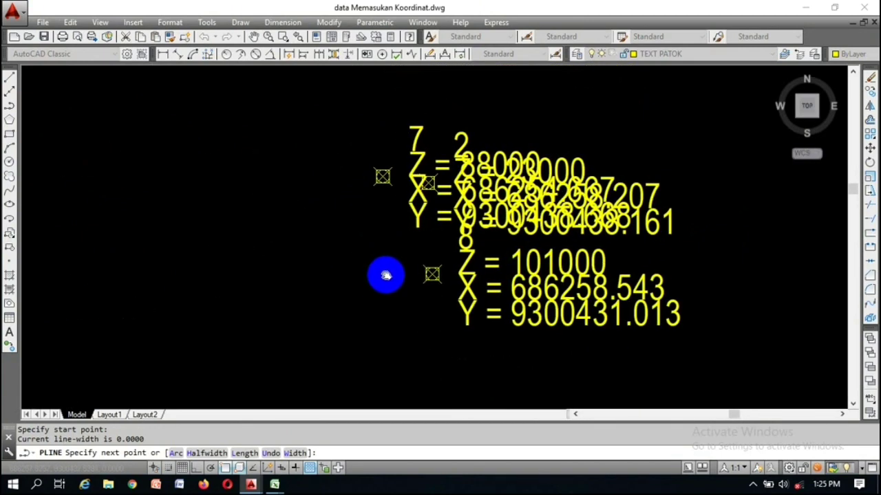
left_click(428, 184)
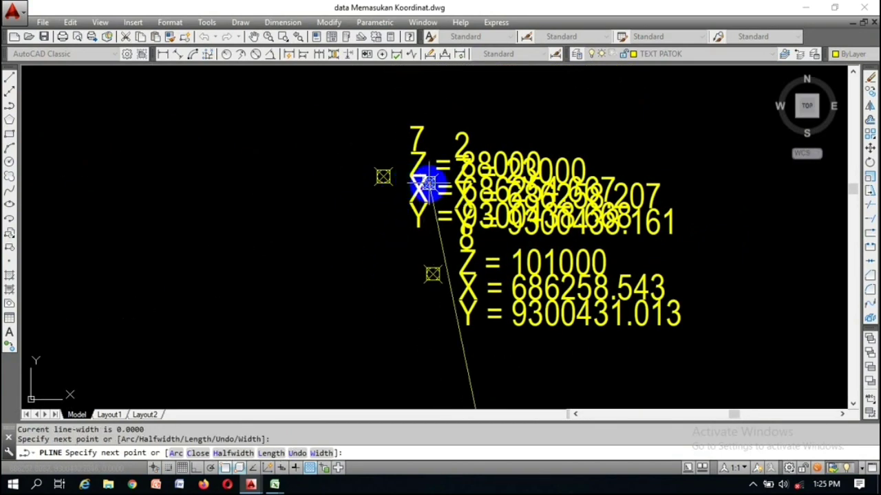
Extend the polyline from point 2 through survey points 7, 8, 6 and 5
left_click(383, 177)
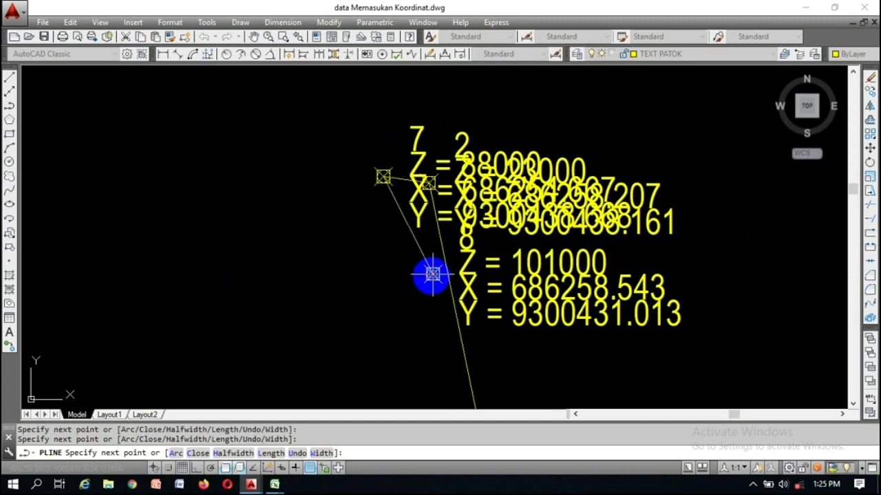
scroll(412, 275, "down", 5)
scroll(289, 227, "down", 2)
scroll(275, 192, "up", 5)
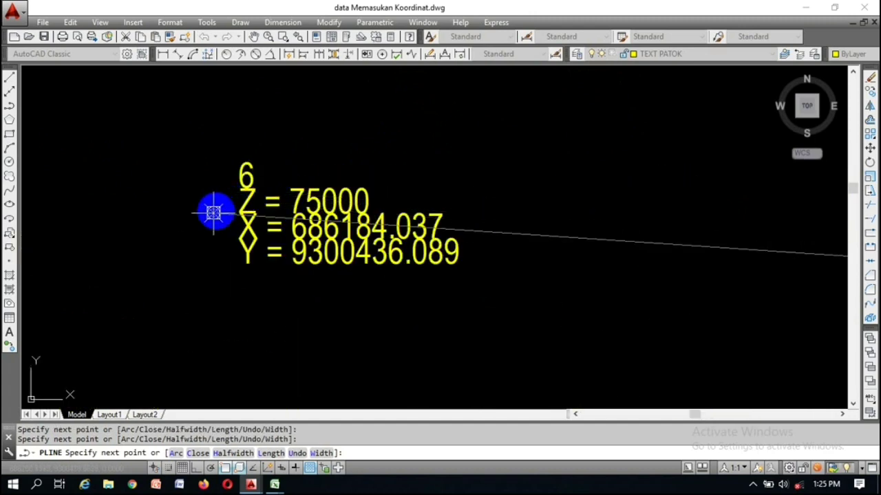
scroll(342, 220, "down", 5)
scroll(305, 212, "up", 3)
left_click(296, 196)
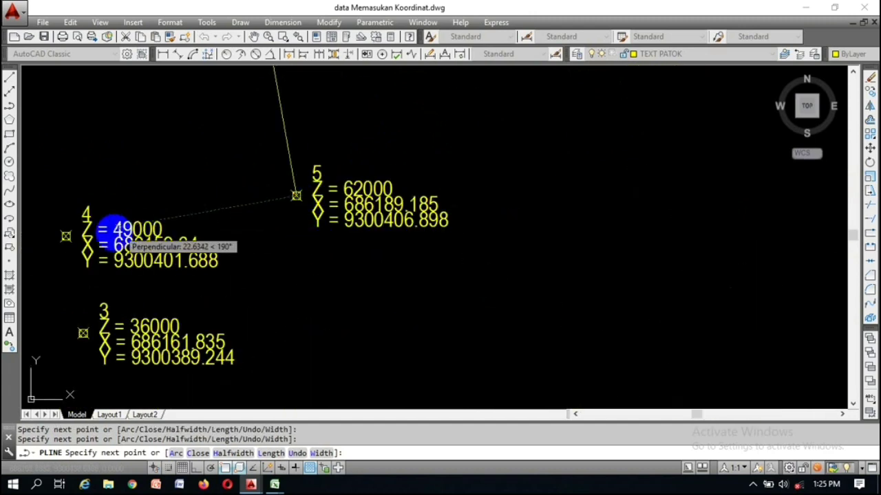
Continue the polyline from point 5 to points 4 and 3, and end it there
left_click(66, 236)
left_click(83, 333)
scroll(160, 279, "down", 2)
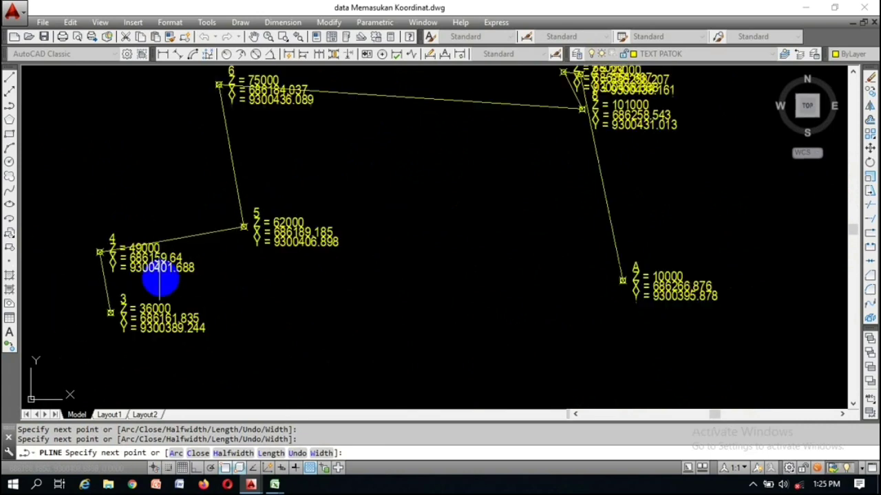
scroll(162, 285, "down", 3)
scroll(275, 267, "up", 2)
key("Escape")
key("Escape")
key("Escape")
List the vertex coordinates of the polyline that connects the survey points
middle_click_drag(320, 216, 356, 327)
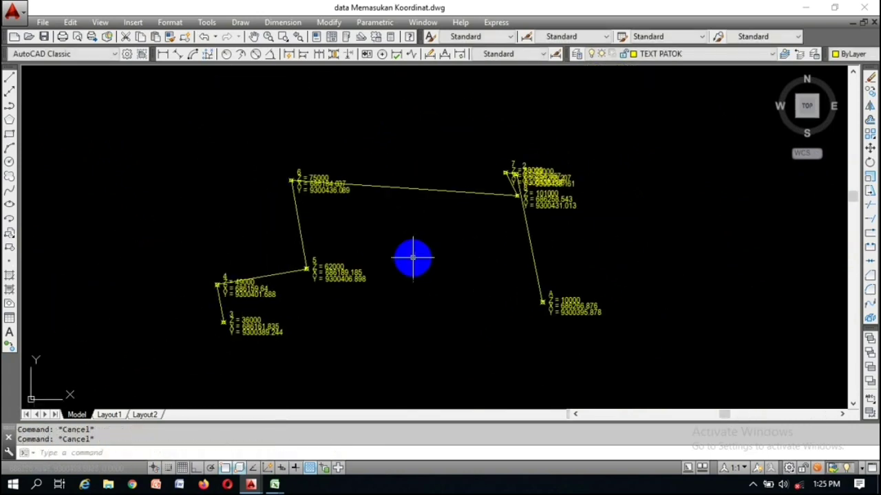
middle_click_drag(413, 255, 441, 261)
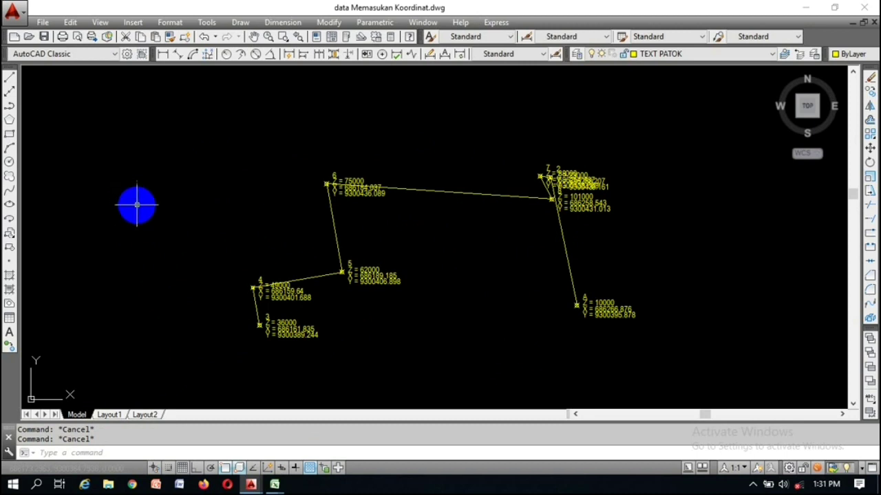
left_click(185, 156)
left_click(134, 200)
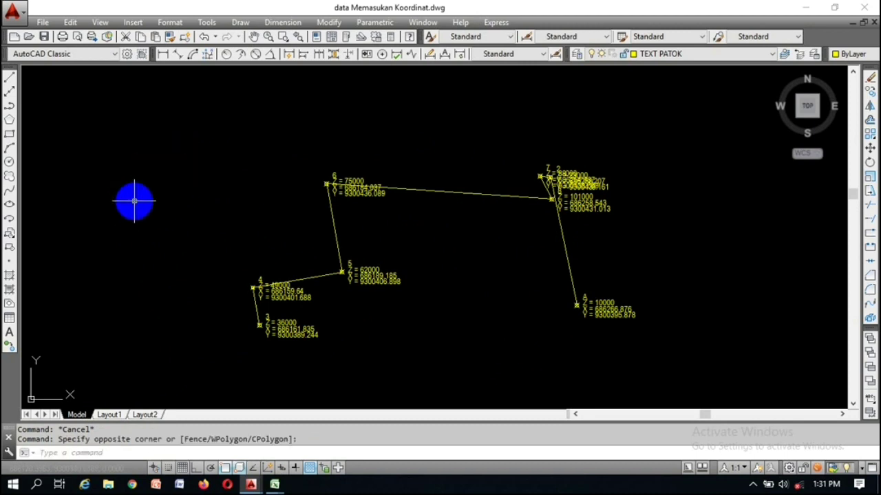
middle_click_drag(161, 186, 187, 238)
key("Return")
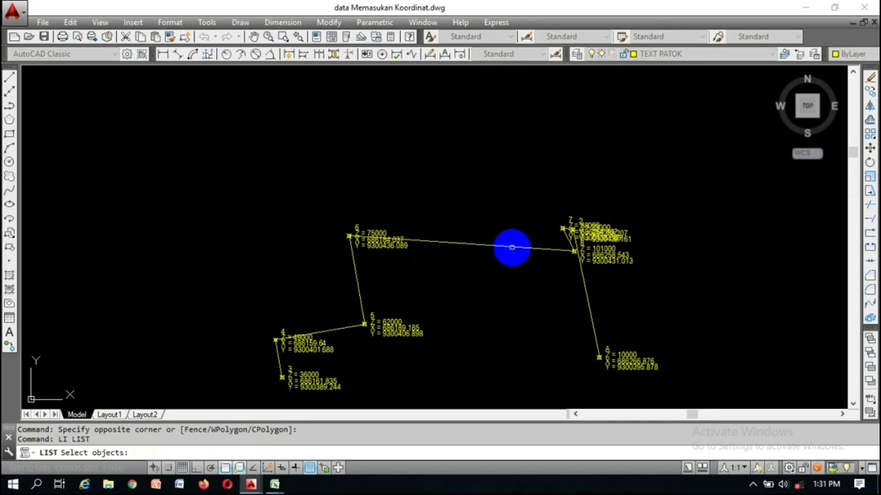
left_click(512, 247)
key("Return")
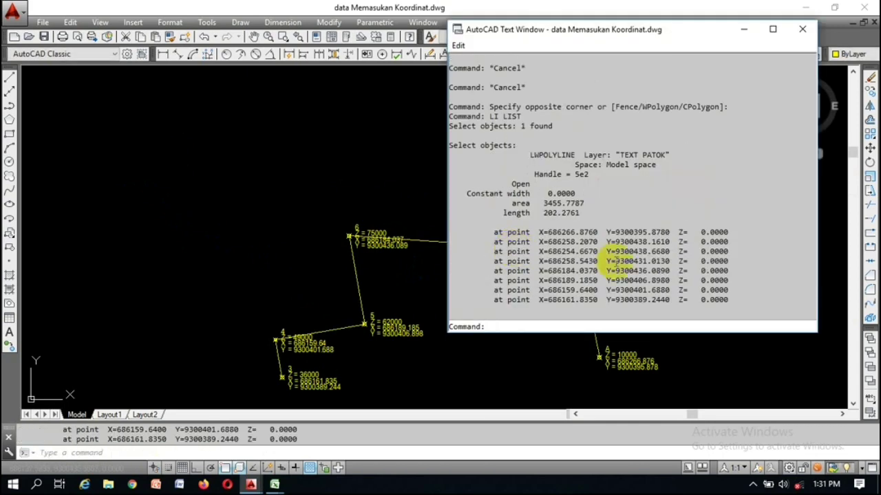
Copy the listed vertex coordinate lines and paste them into Excel's Sheet2 of the Input Koordinat workbook, starting at cell E8
left_click_drag(734, 303, 430, 235)
key("ctrl+c")
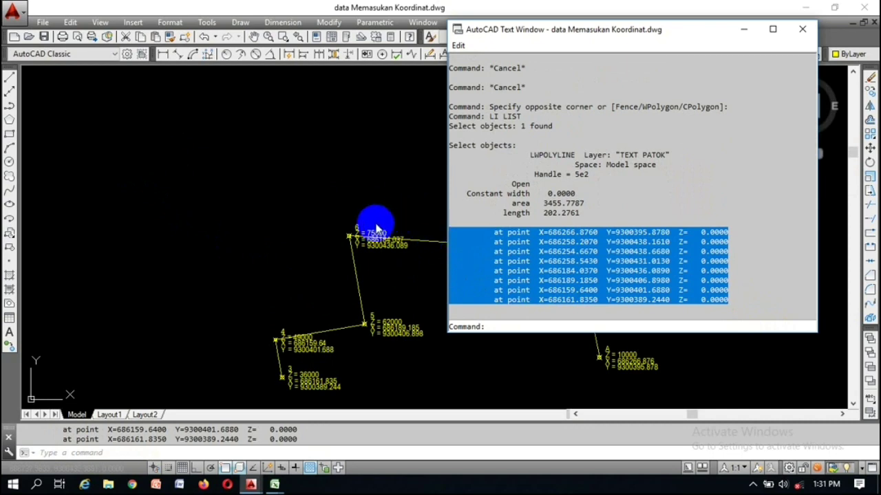
left_click(274, 485)
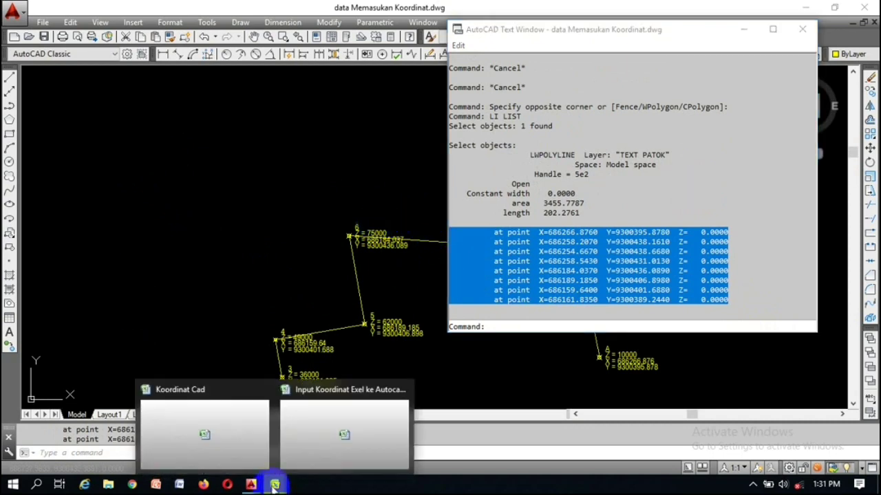
left_click(313, 430)
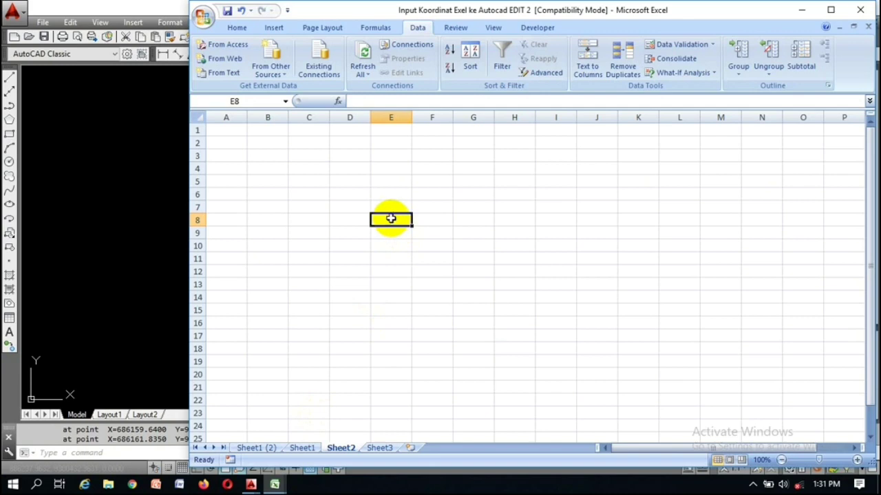
key("ctrl+v")
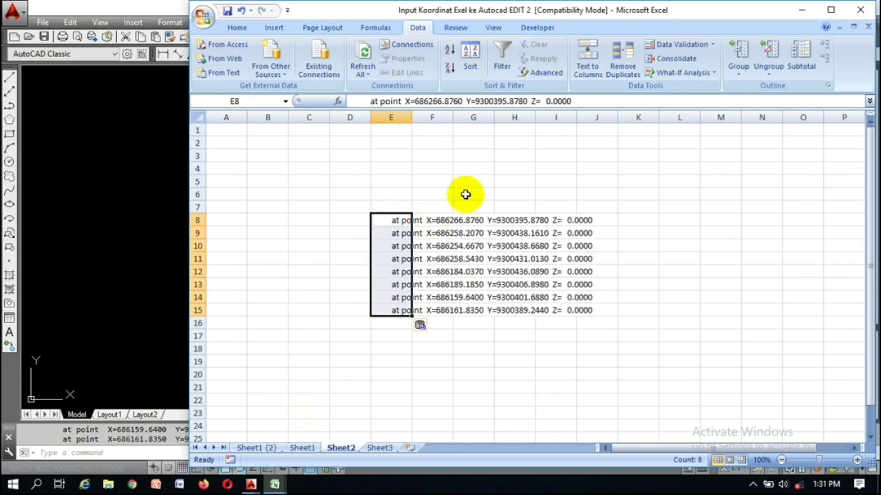
Select the pasted coordinate lines in cells E8:E15
left_click(513, 170)
left_click(401, 223)
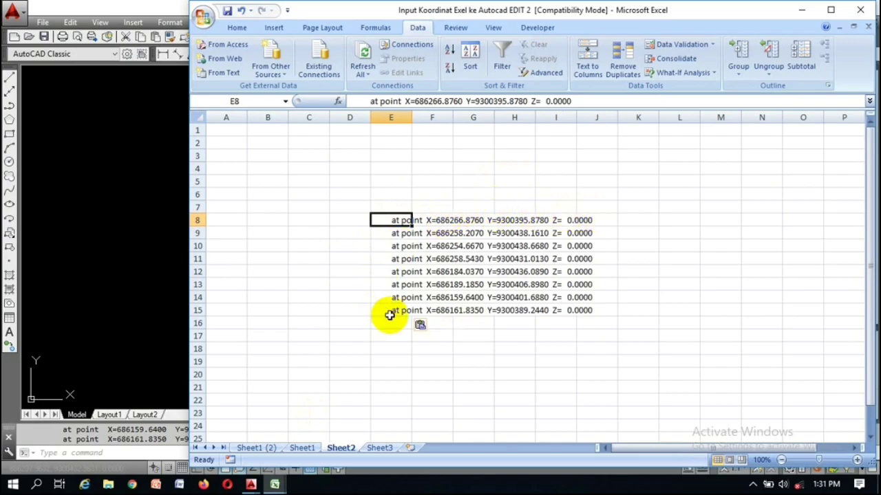
key("ctrl+Down")
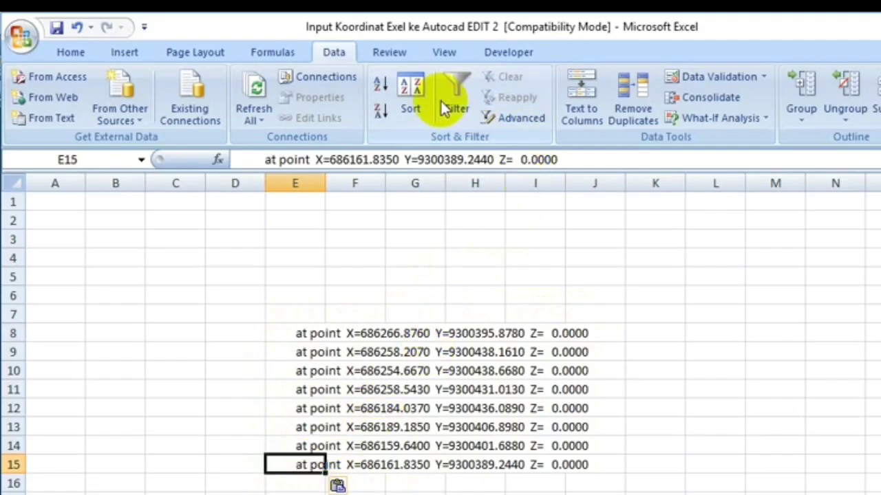
left_click_drag(287, 334, 306, 465)
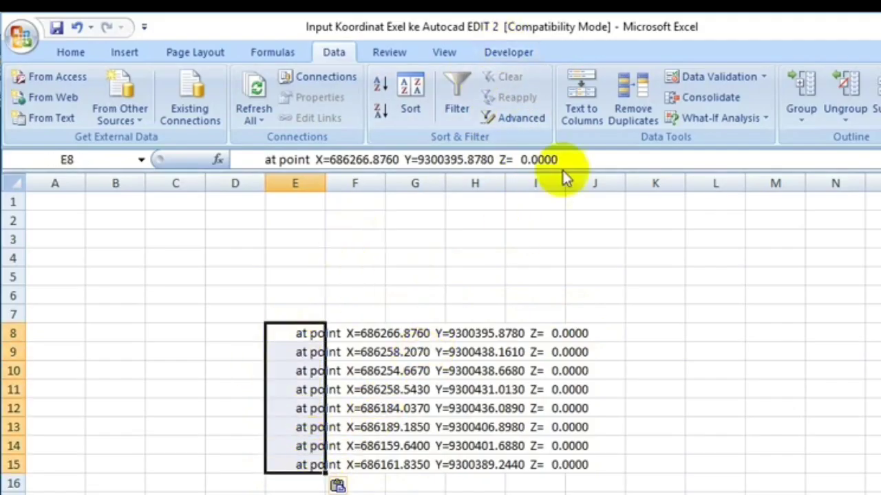
left_click(592, 93)
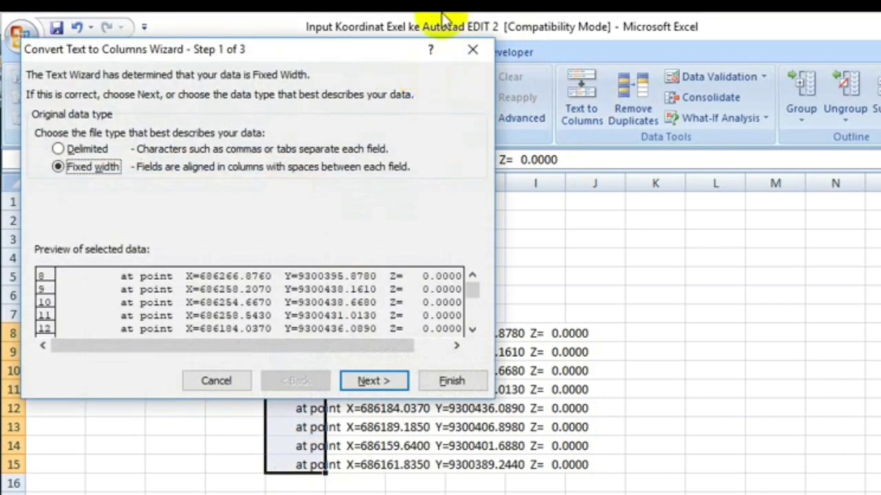
left_click(470, 51)
left_click(62, 52)
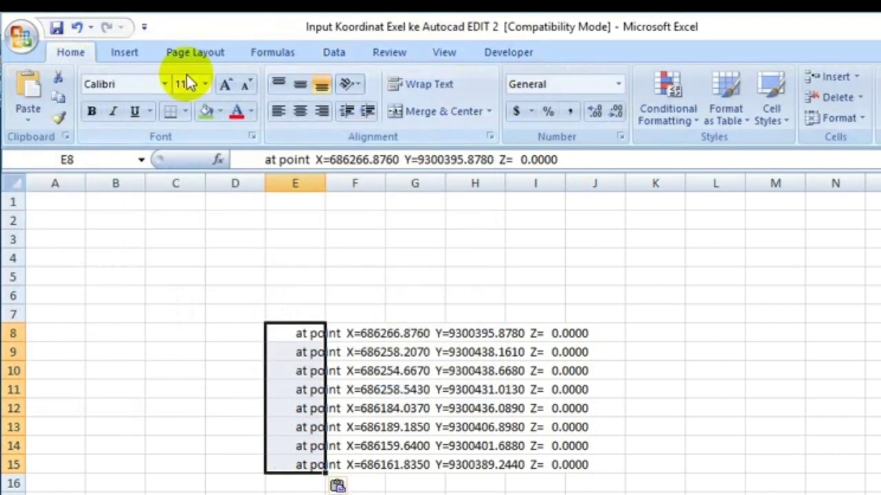
left_click(333, 51)
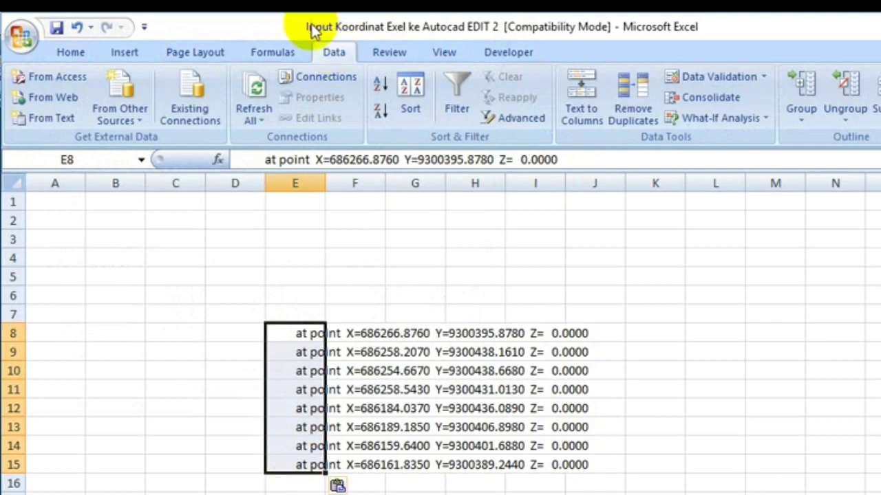
Split E8:E15 into columns as delimited text, using tab, semicolon, comma, space and = as delimiters and treating consecutive delimiters as one
left_click(583, 103)
left_click(79, 113)
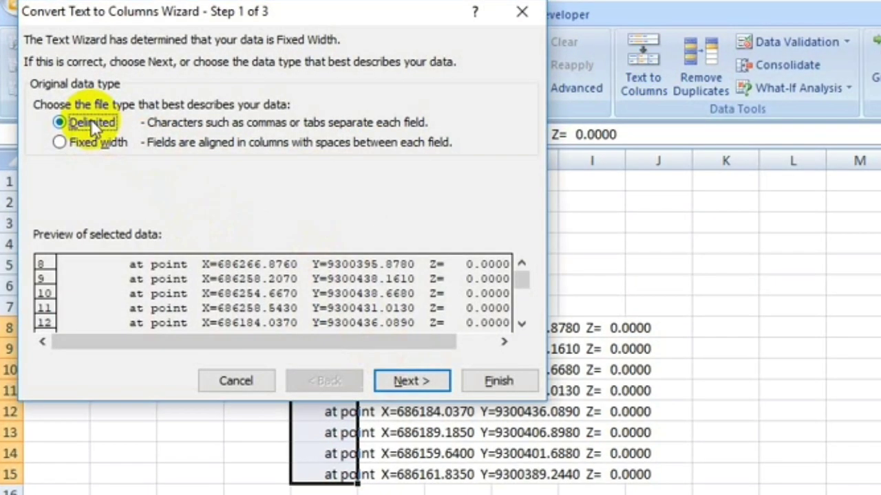
left_click(411, 381)
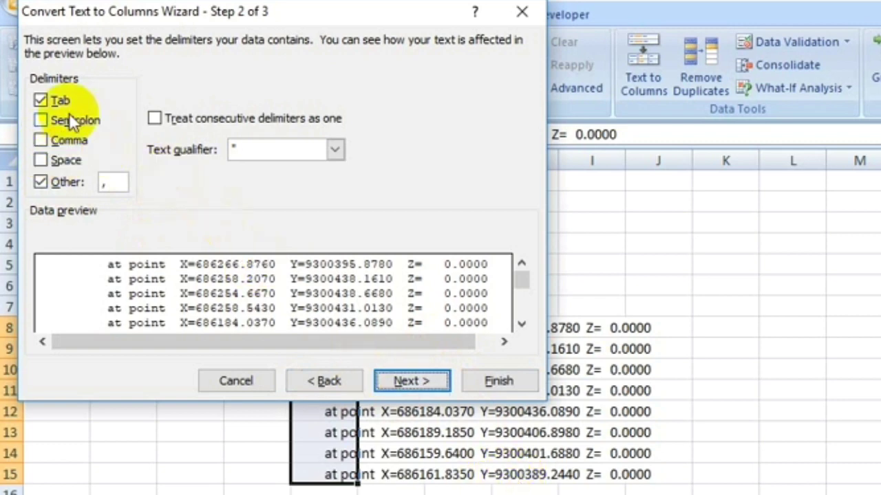
left_click(43, 160)
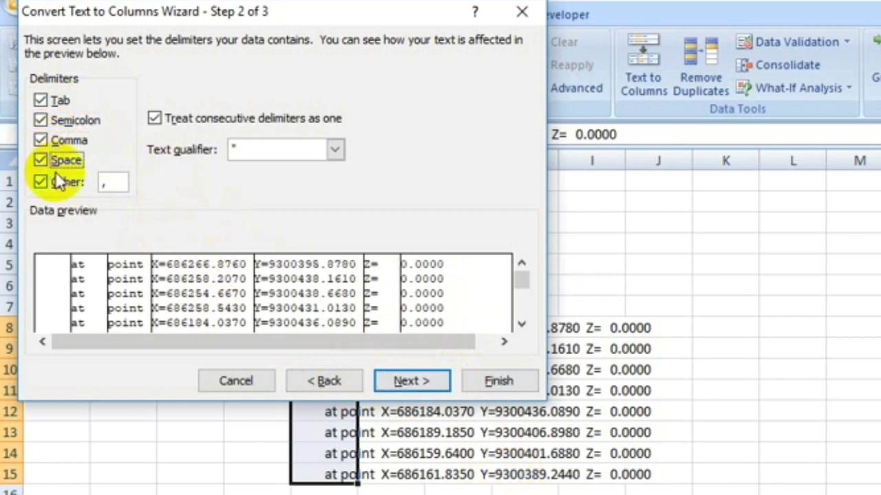
left_click(40, 181)
left_click(100, 182)
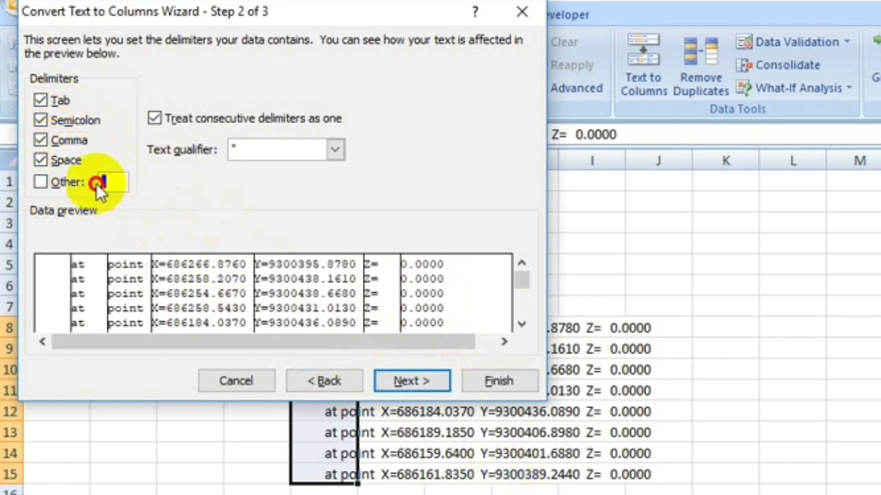
type("=")
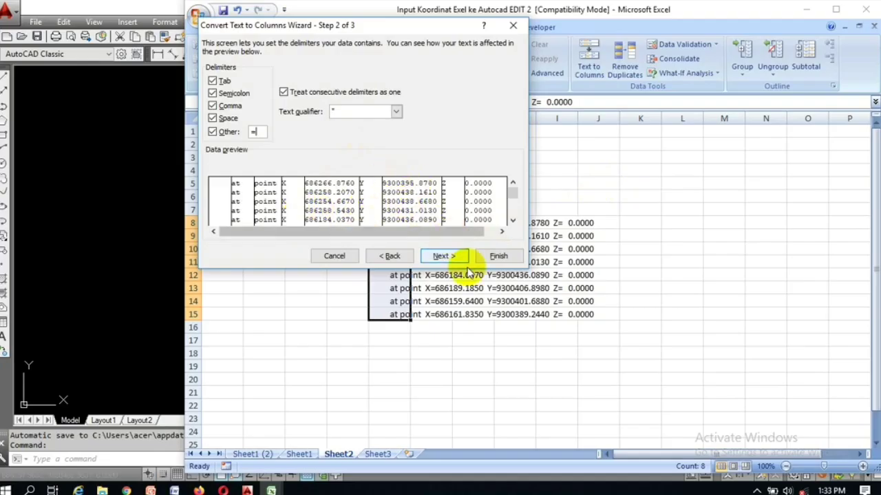
left_click(498, 255)
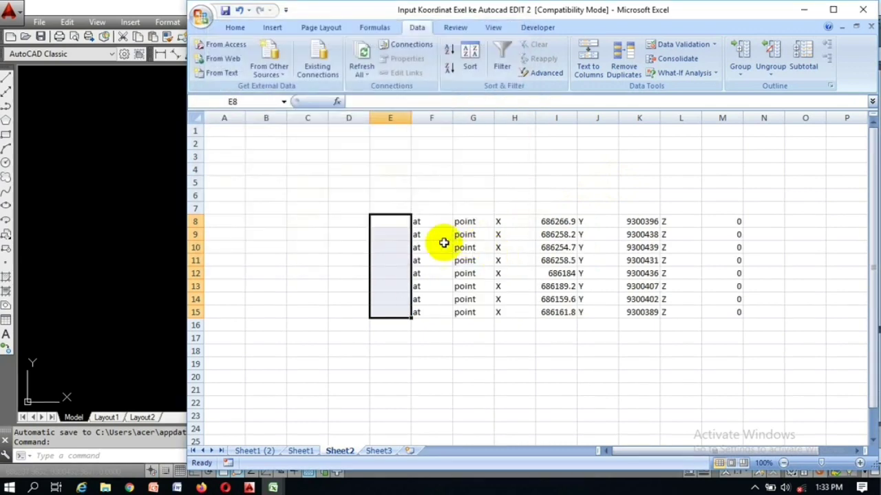
left_click(622, 360)
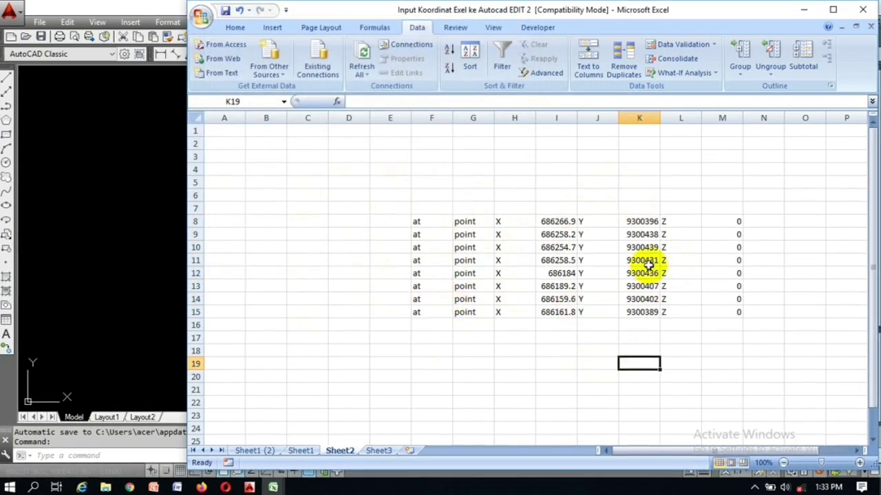
Switch to AutoCAD, list the survey polyline's vertex coordinates again and highlight the coordinate lines for review
left_click(122, 252)
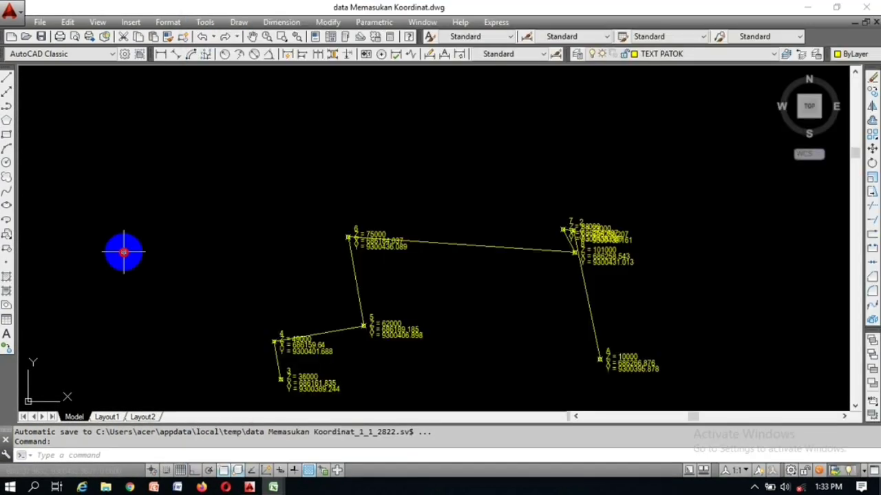
type("LI")
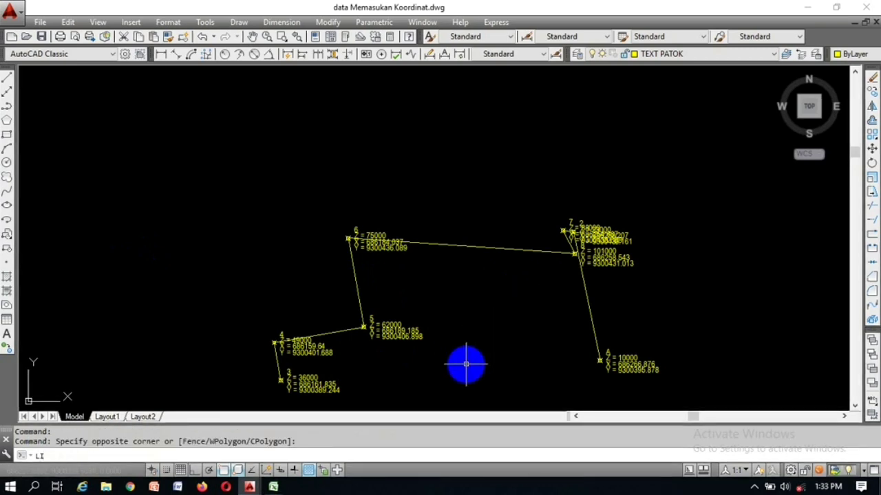
type("I")
key("Return")
type("LI")
key("Return")
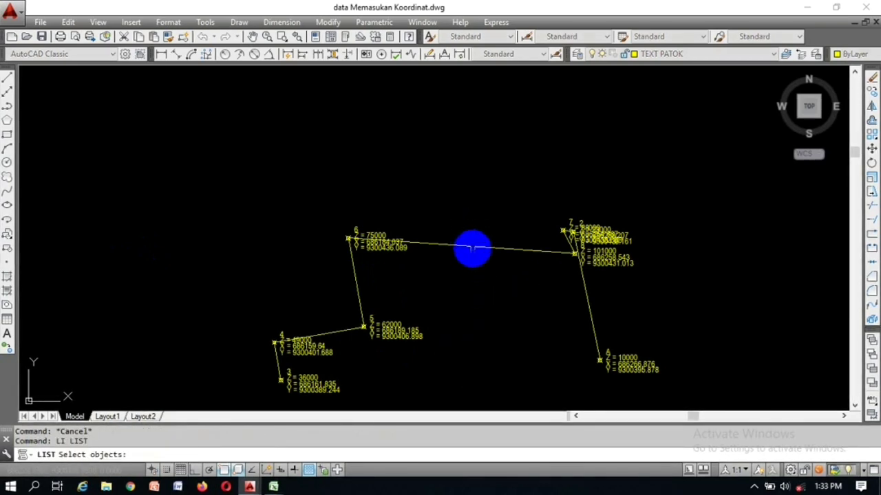
left_click(470, 241)
key("Return")
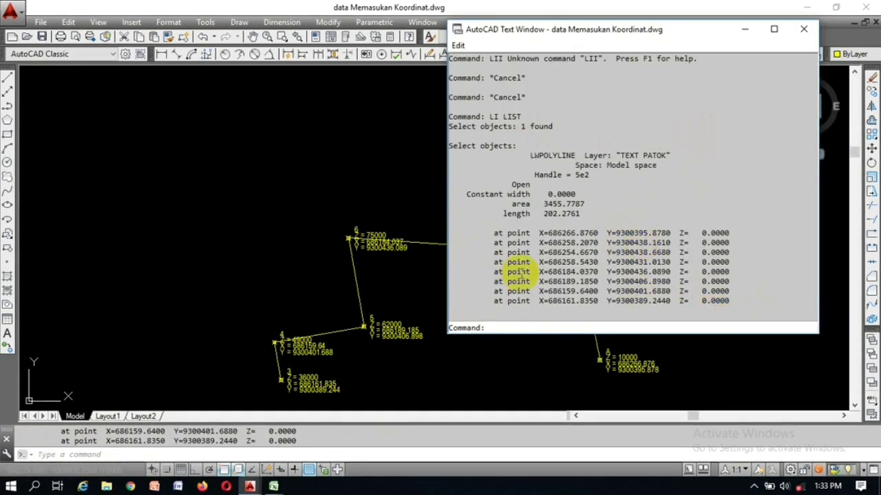
left_click_drag(731, 302, 446, 232)
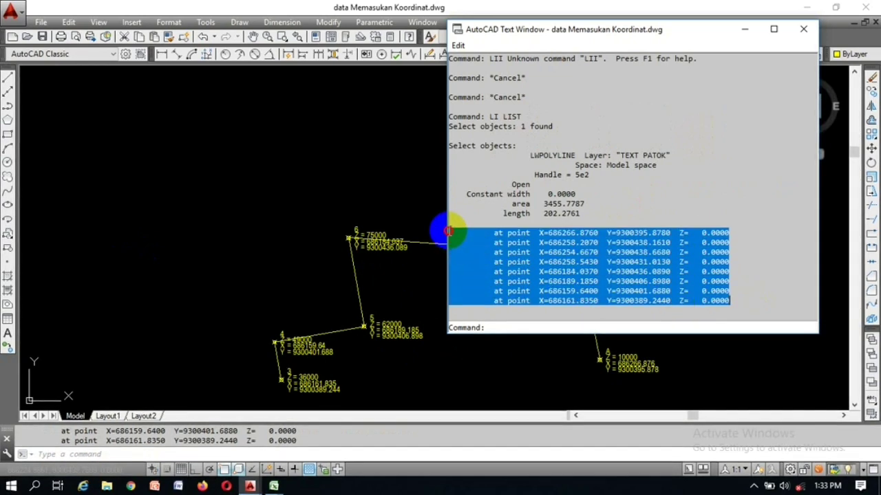
left_click(240, 295)
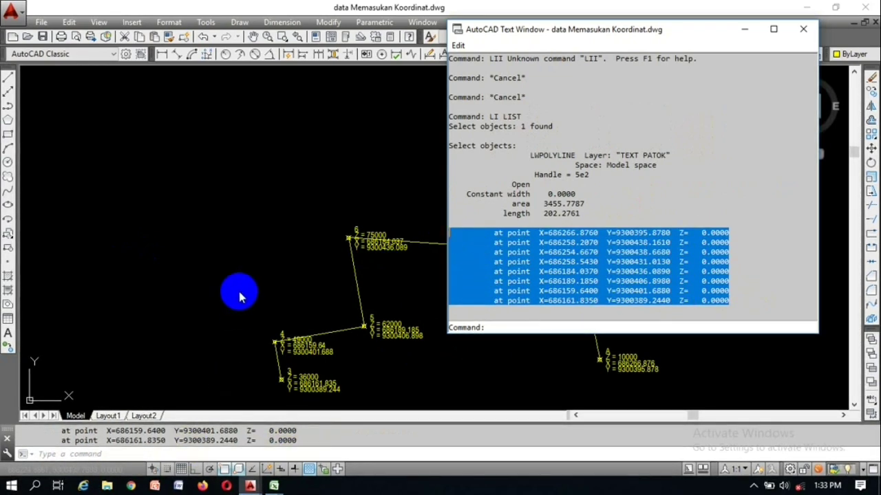
key("Escape")
key("Escape")
type("li")
key("Return")
left_click_drag(185, 274, 183, 316)
key("Escape")
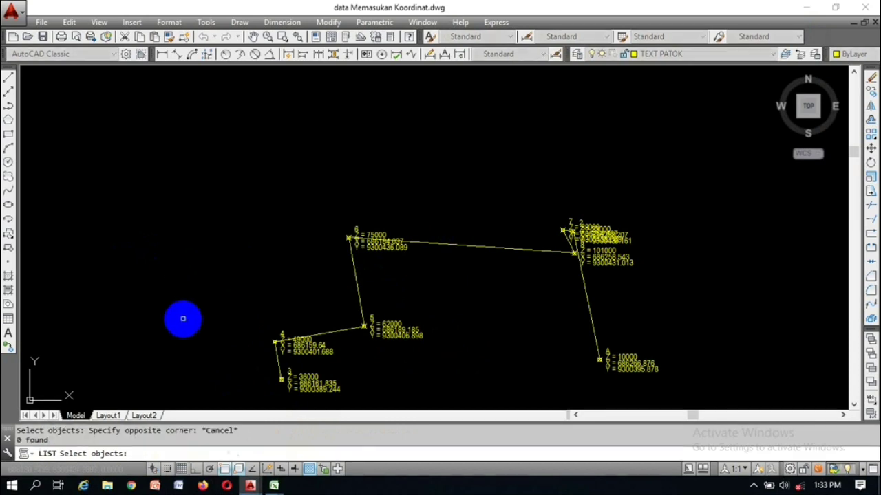
Draw an open freehand polyline with six vertices in the empty area above the survey polyline
type("PL")
key("Return")
left_click(183, 328)
left_click(201, 205)
left_click(340, 161)
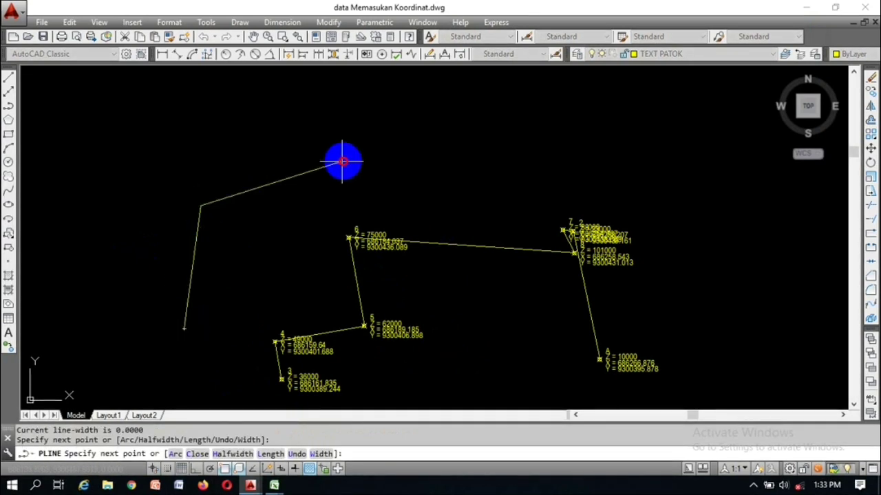
left_click(432, 112)
left_click(495, 154)
left_click(629, 100)
key("Escape")
key("Escape")
List the freehand polyline's vertex data and copy its six coordinate lines from the text window
type("li")
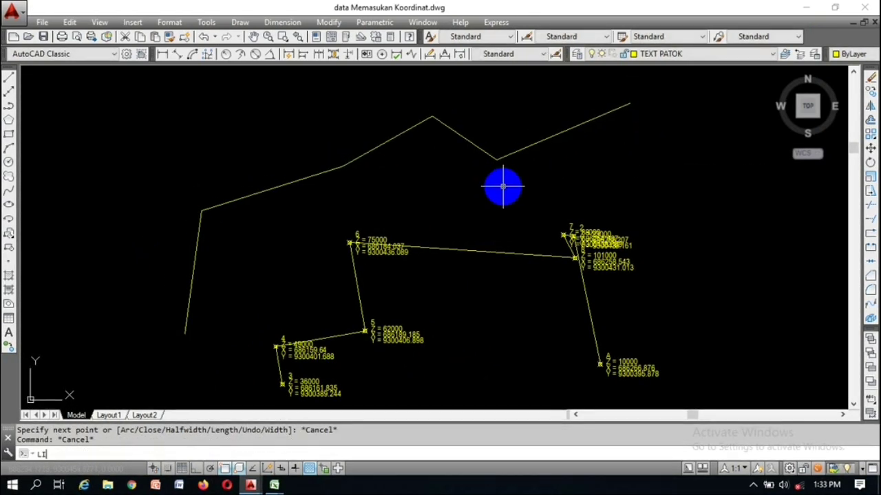
key("Return")
left_click(501, 155)
key("Return")
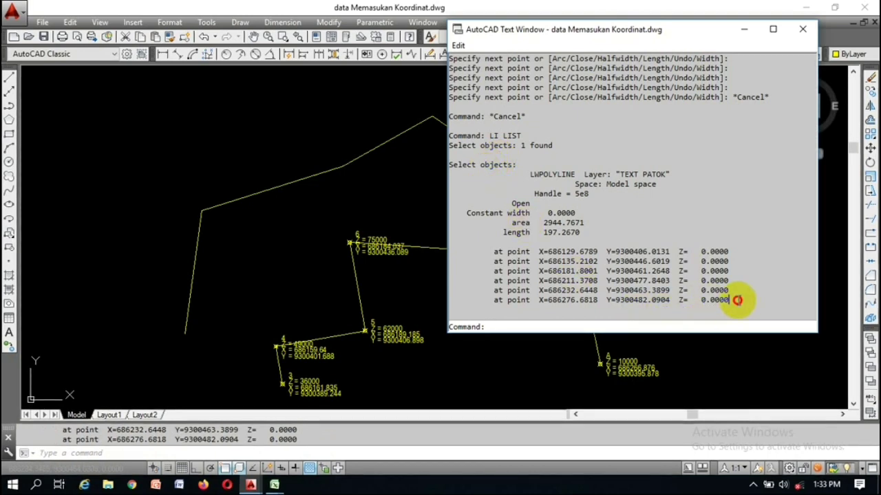
left_click_drag(737, 301, 421, 251)
key("ctrl+c")
Switch to Excel and paste the copied coordinate lines into Sheet2 starting at cell F19
left_click(274, 484)
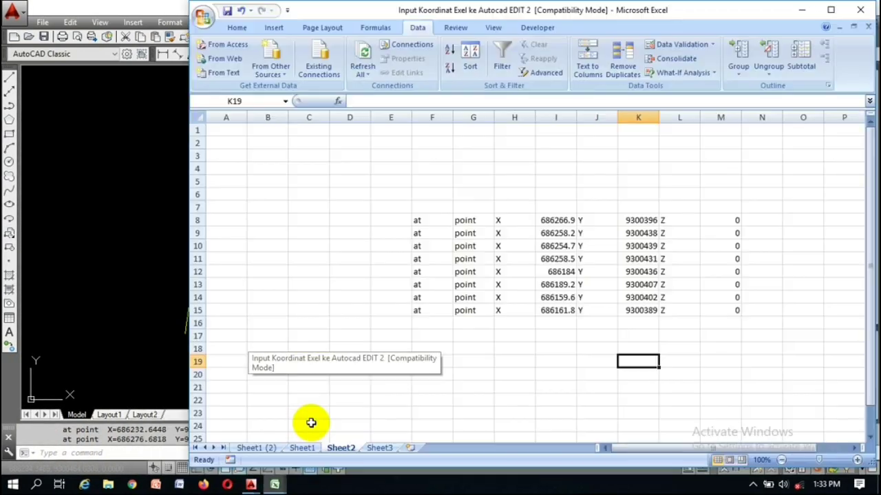
left_click(425, 268)
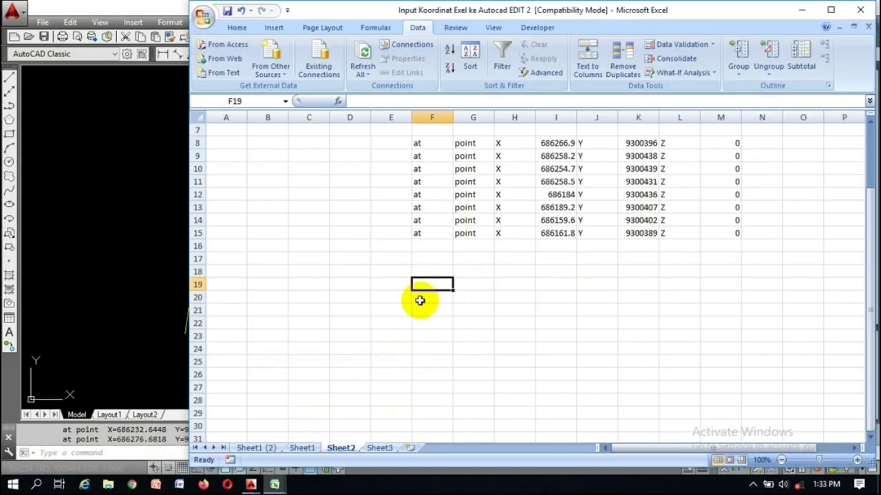
type("at\tpoint\tX\t686129.7\tY\t9300406\tZ\t0 at\tpoint\tX\t686135.2\tY\t9300447\tZ\t0 at\tpoint\tX\t686181.8\tY\t9300461\tZ\t0 at\tpoint\tX\t686211.4\tY\t9300478\tZ\t0 at\tpoint\tX\t686232.6\tY\t9300463\tZ\t0 at\tpoint\tX\t686276.7\tY\t9300482\tZ\t0")
left_click(621, 413)
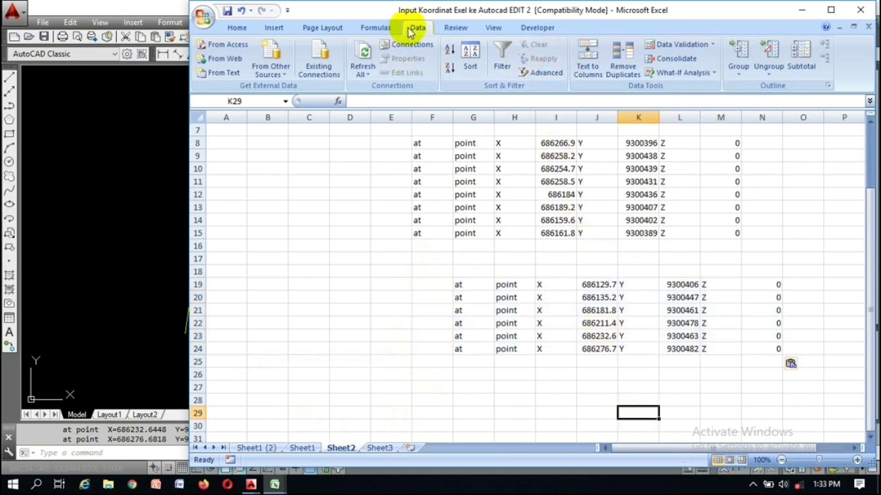
Run Text to Columns on G19:G24 as delimited text with all delimiters and the consecutive-delimiters option cleared
left_click(588, 61)
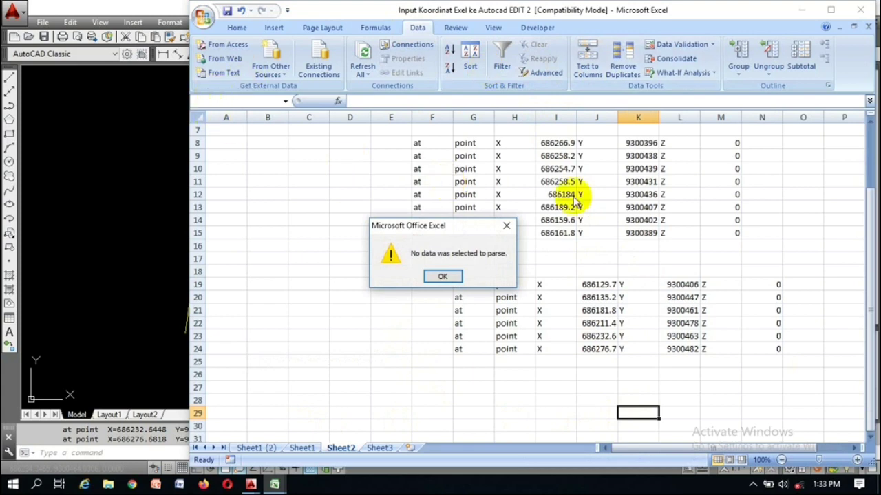
key("Return")
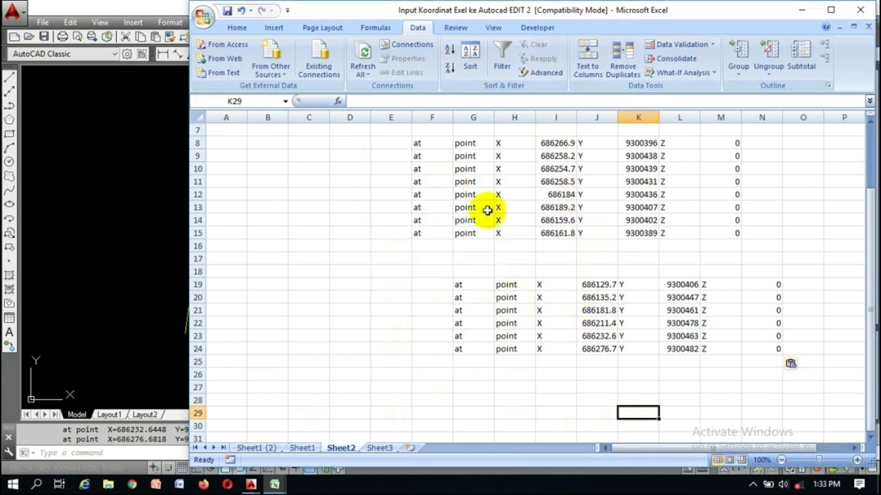
left_click_drag(463, 286, 467, 346)
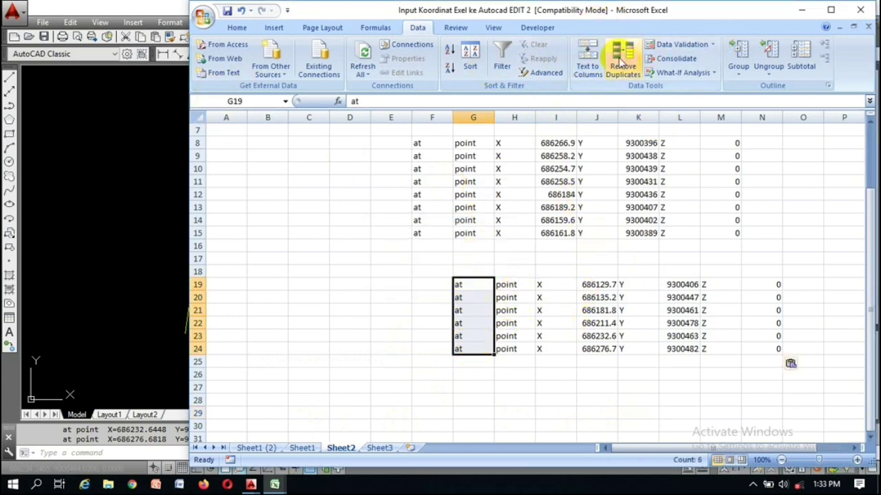
left_click(577, 72)
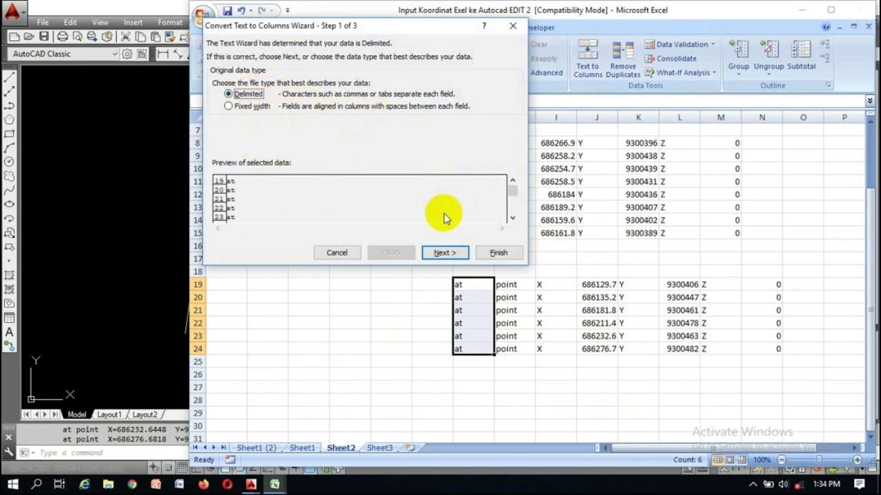
left_click(442, 253)
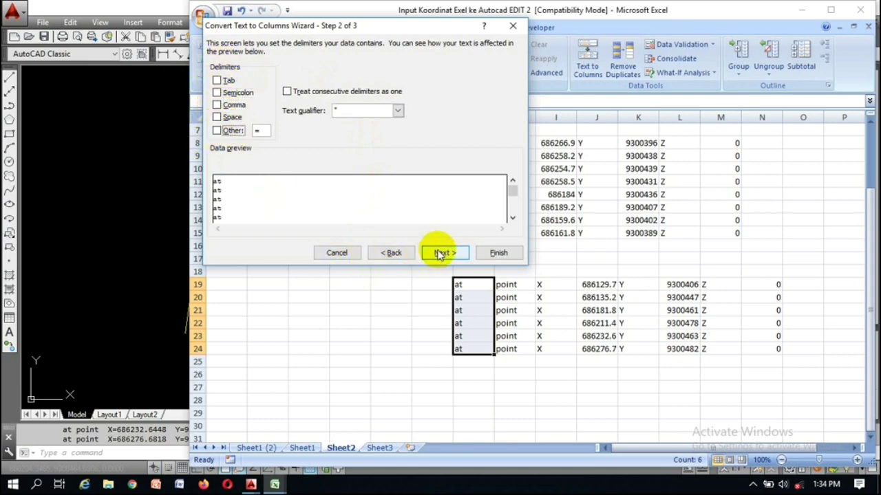
left_click(513, 251)
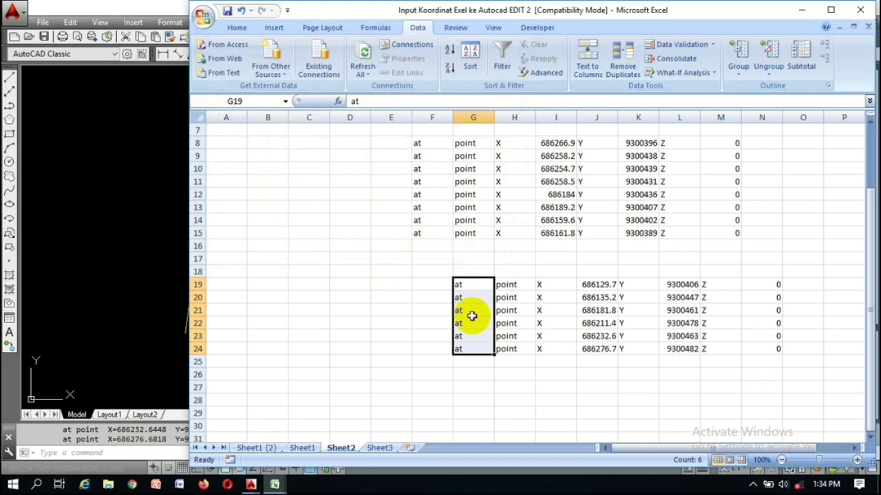
Paste the polyline's coordinate lines again, below the split block, starting at cell G27
left_click(472, 387)
key("ctrl+v")
scroll(497, 332, "down", 4)
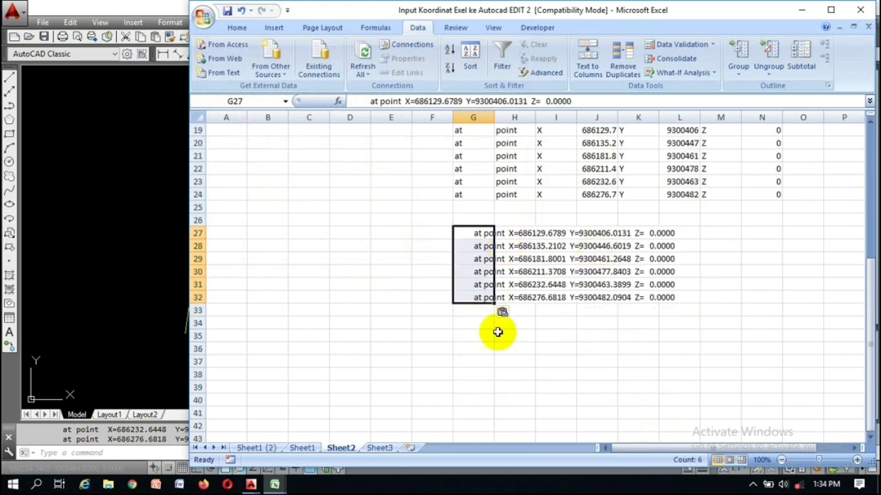
Split G27:G32 into columns as delimited text, using tab, semicolon, comma, space and = and treating consecutive delimiters as one
scroll(448, 261, "up", 3)
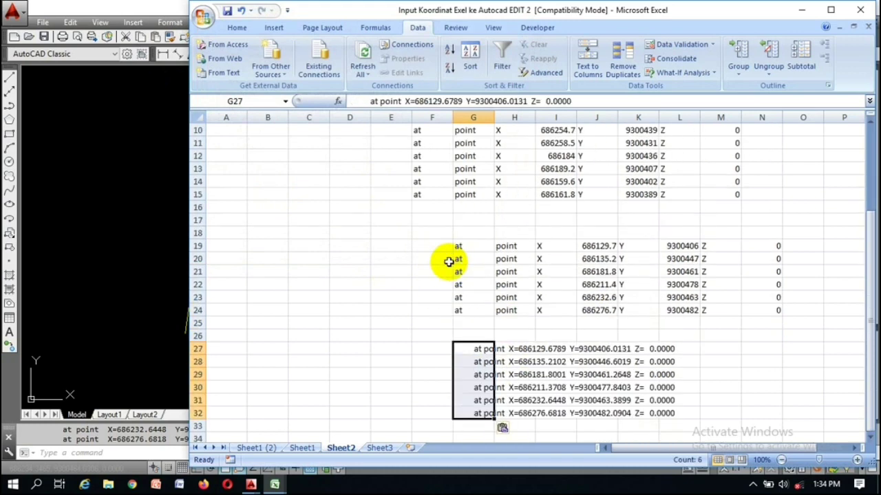
left_click(588, 64)
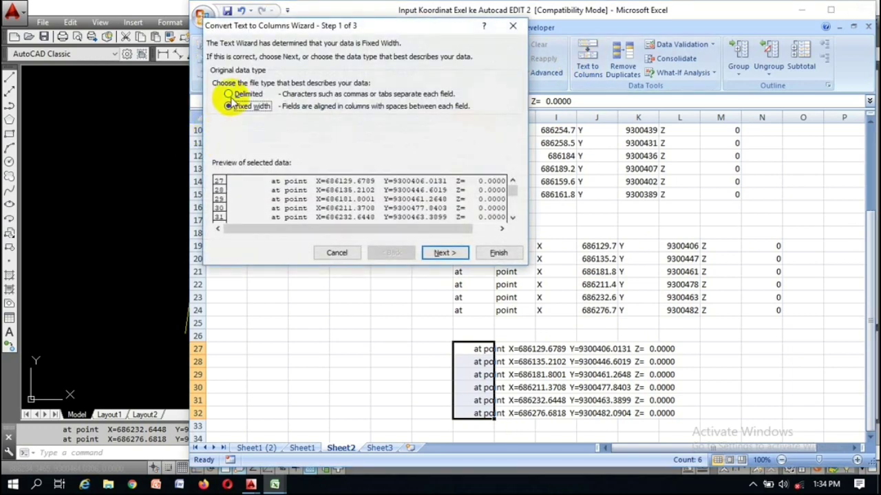
left_click(231, 96)
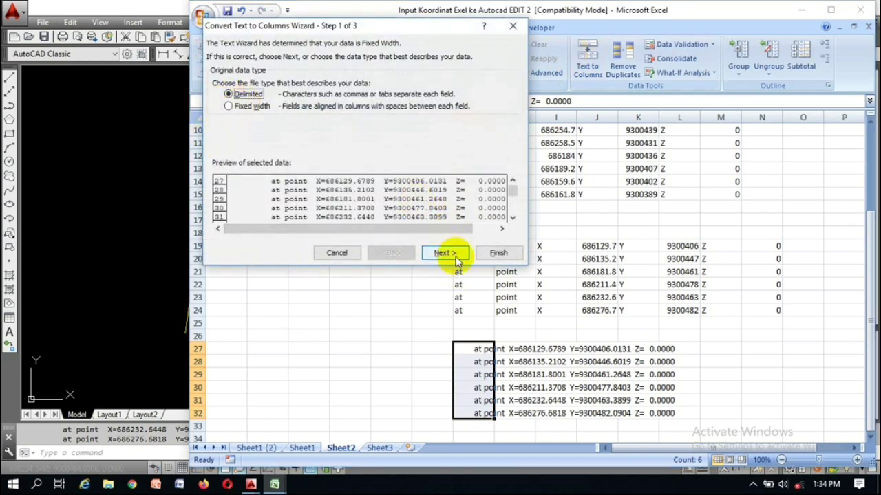
left_click(447, 252)
left_click(218, 105)
left_click(217, 117)
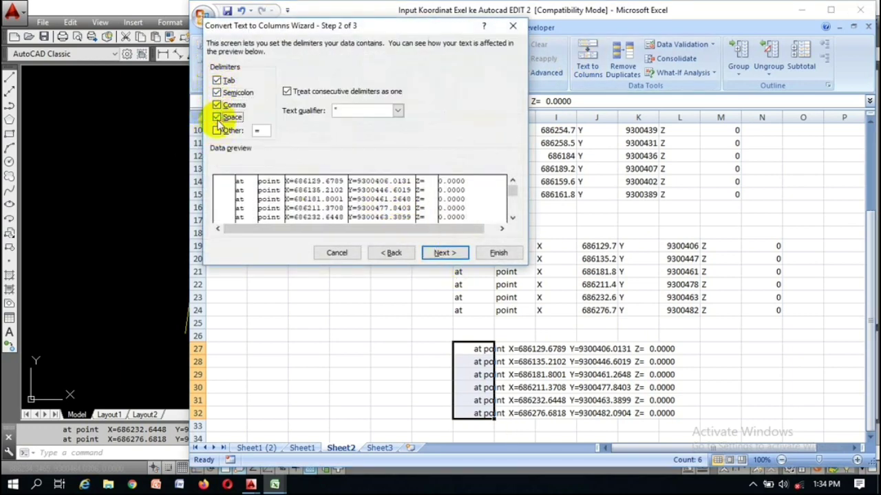
left_click(217, 130)
left_click(497, 254)
Copy the X values in K27:K32 of Sheet2 into D27:D32 of Sheet1 (2)
scroll(481, 213, "down", 3)
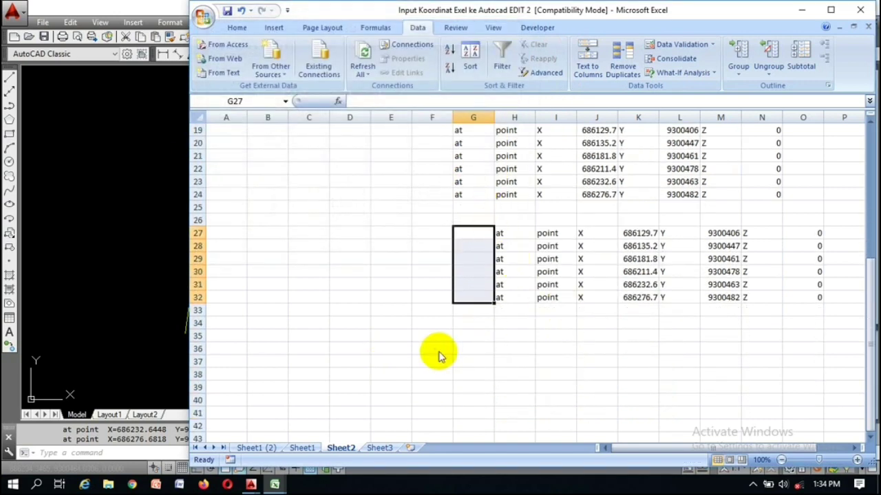
left_click_drag(637, 233, 638, 297)
key("ctrl+c")
scroll(482, 275, "up", 2)
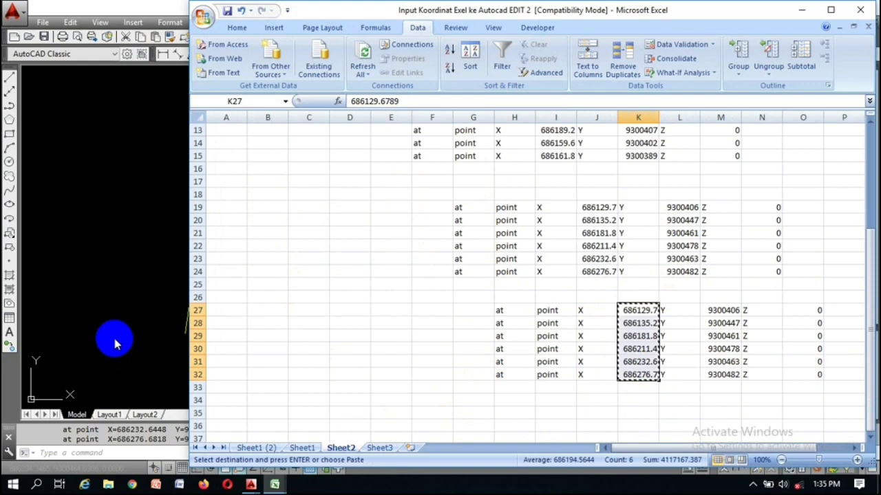
left_click(255, 447)
left_click_drag(301, 266, 298, 328)
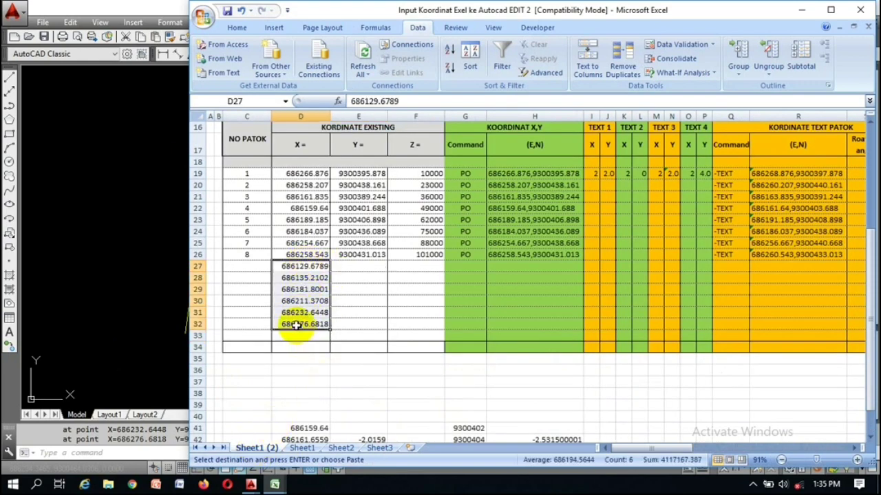
left_click(496, 287)
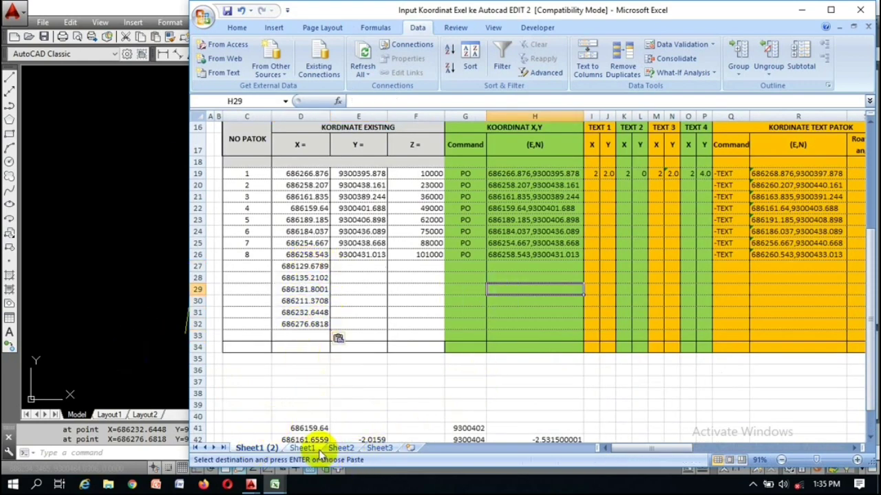
Copy the Y values in M27:M32 of Sheet2 into E27:E32 of Sheet1 (2)
left_click(341, 448)
left_click_drag(723, 310, 723, 372)
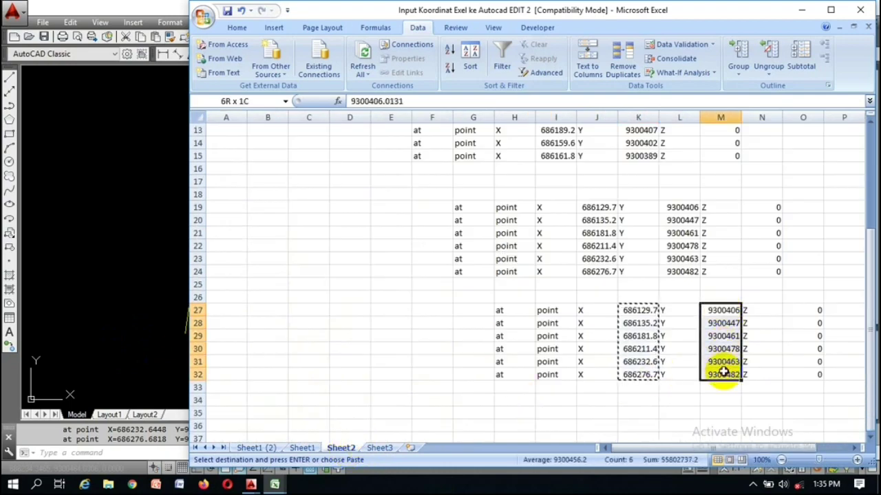
key("ctrl+c")
left_click(112, 334)
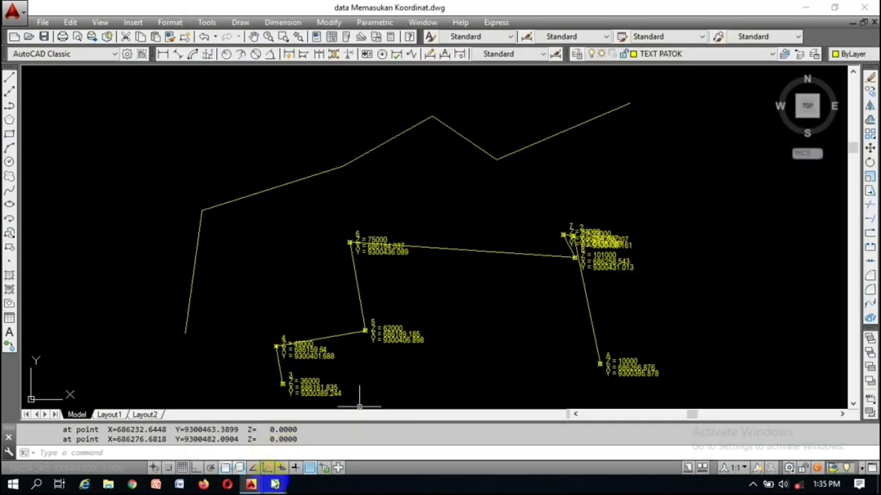
mouse_move(275, 484)
left_click(298, 429)
left_click(258, 448)
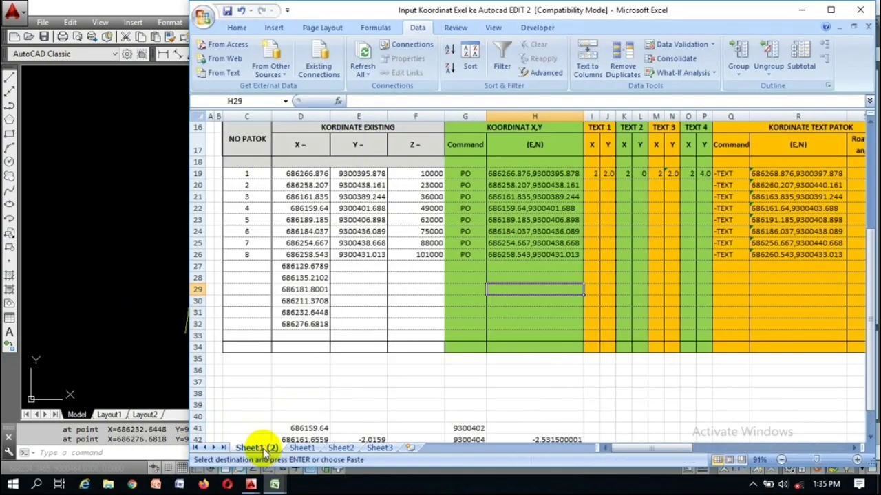
left_click(349, 267)
key("Return")
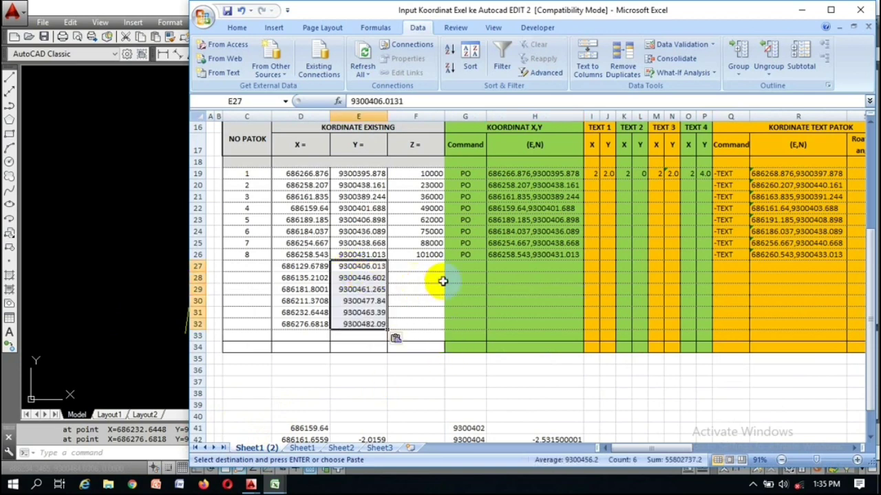
Extend the Z value series in column F down through row 32
left_click(427, 278)
left_click_drag(427, 232, 437, 326)
left_click(521, 301)
left_click(516, 323)
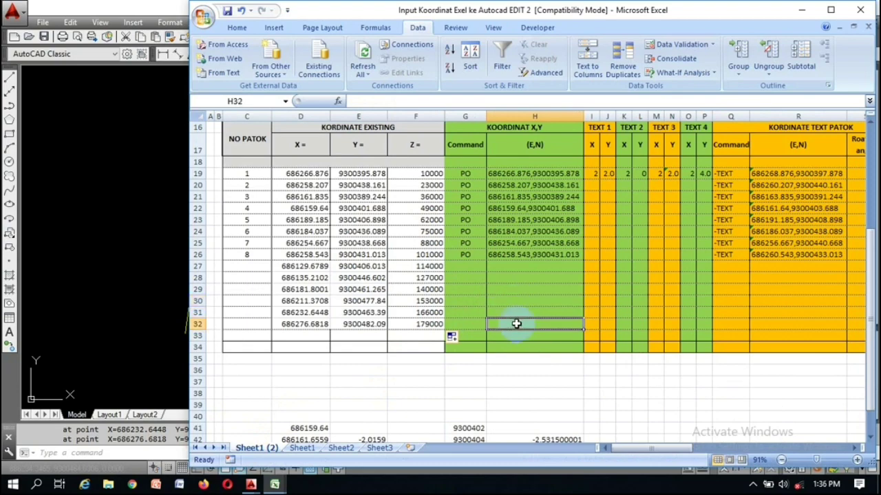
Fill the row 26 entries from G to AF down to row 31, and Q31:AF31 down to row 32
left_click_drag(462, 254, 752, 318)
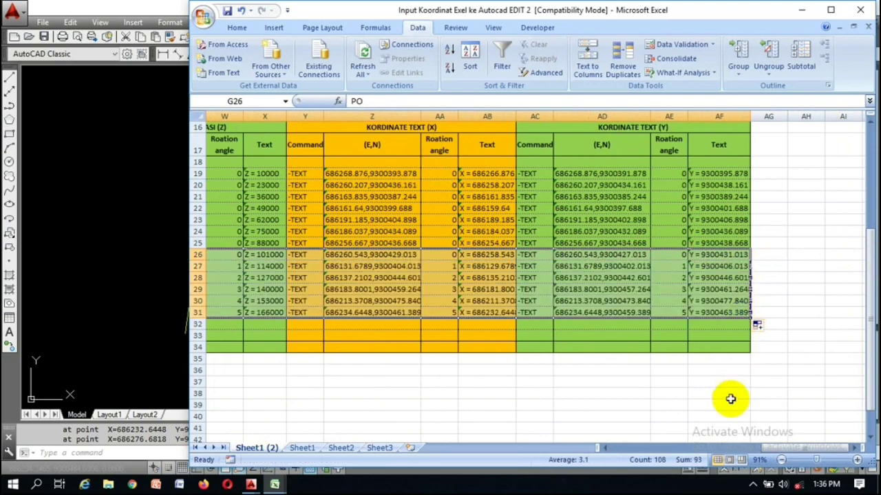
left_click_drag(769, 454, 746, 447)
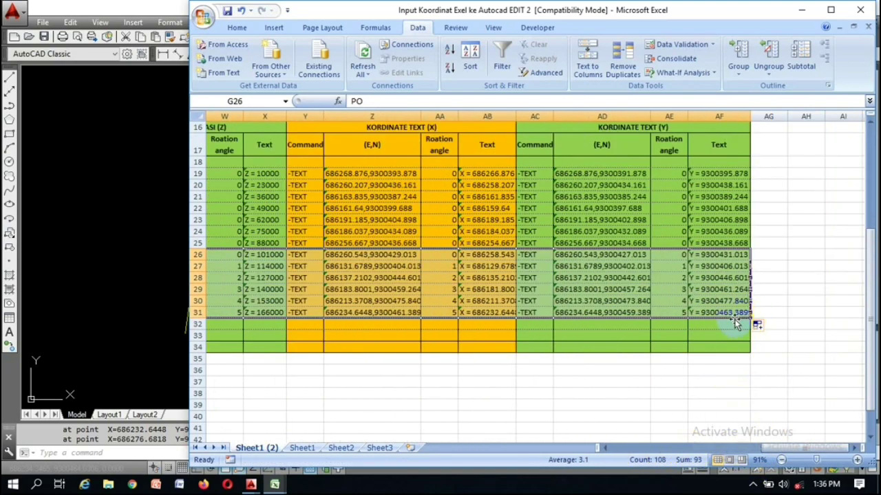
left_click_drag(730, 314, 428, 312)
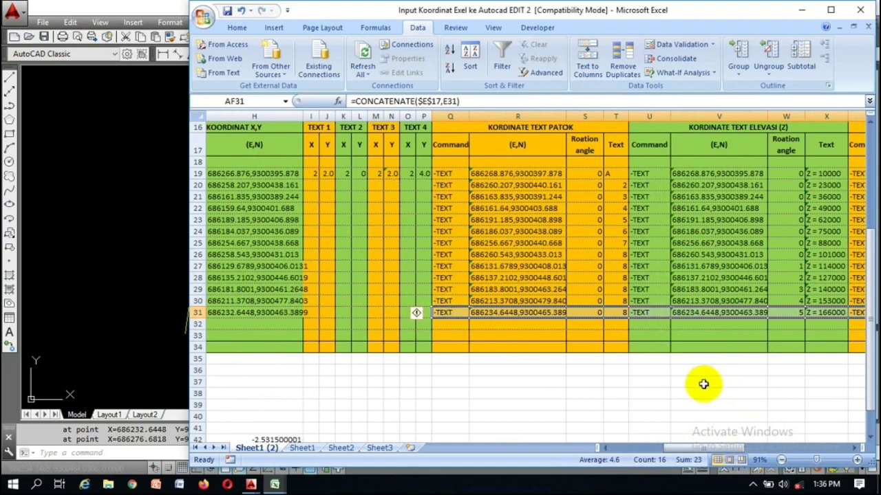
left_click_drag(695, 448, 813, 445)
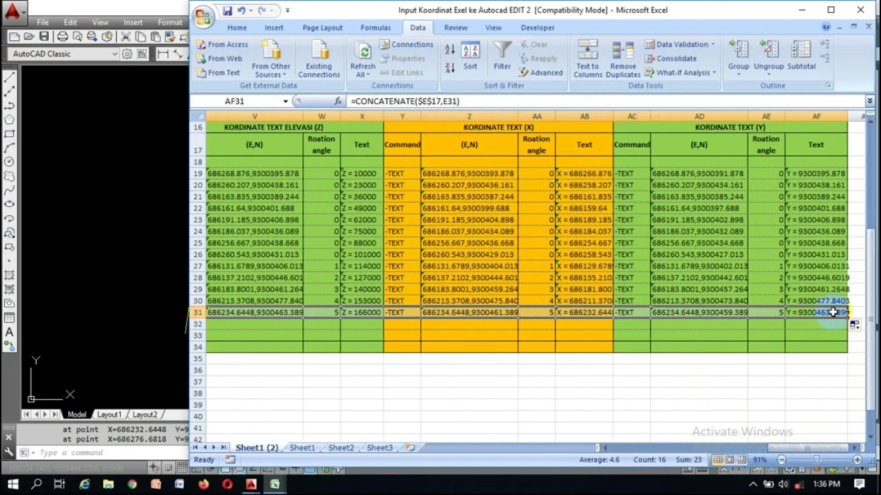
left_click_drag(846, 318, 844, 326)
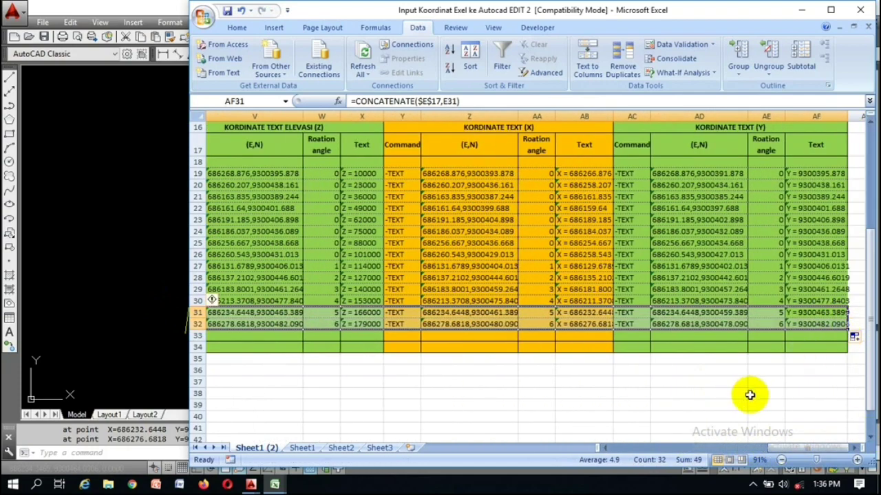
left_click(743, 384)
Select the PO commands and their combined coordinates for the new points in G27:H31
left_click_drag(797, 447, 566, 460)
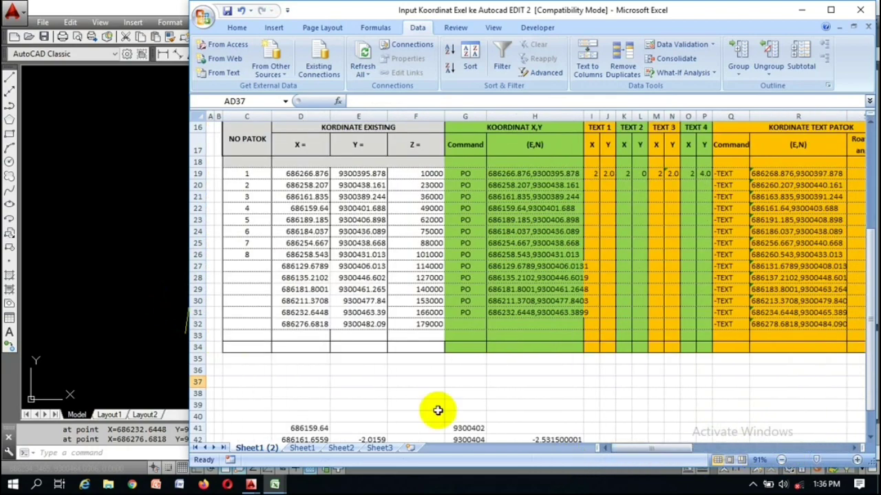
left_click(256, 267)
left_click(472, 266)
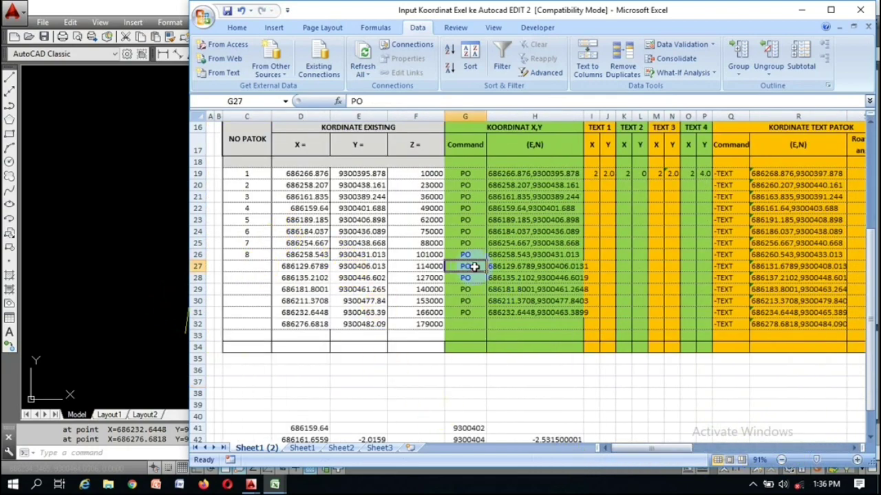
left_click_drag(492, 268, 563, 312)
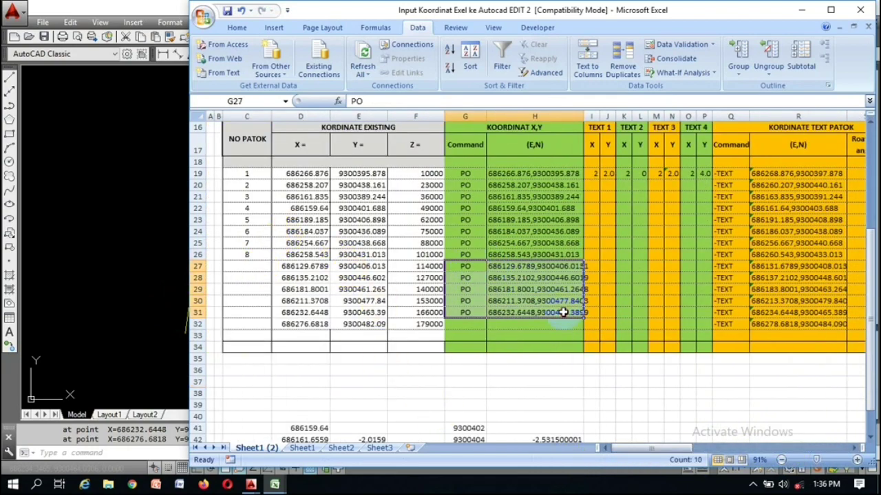
Switch to AutoCAD and erase the freehand polyline above the survey polyline
left_click(134, 319)
key("Escape")
left_click(230, 183)
left_click(169, 246)
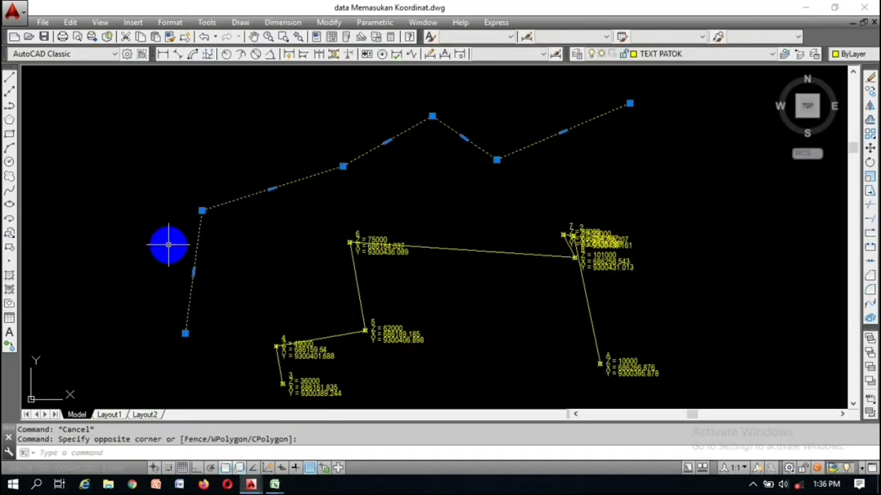
key("Delete")
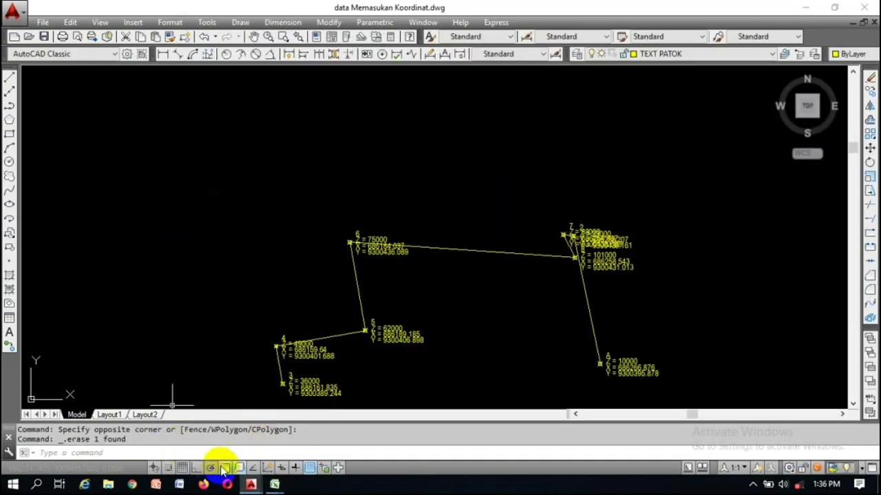
Plot the new survey points by running the PO commands and coordinates copied from G27:H31
mouse_move(273, 485)
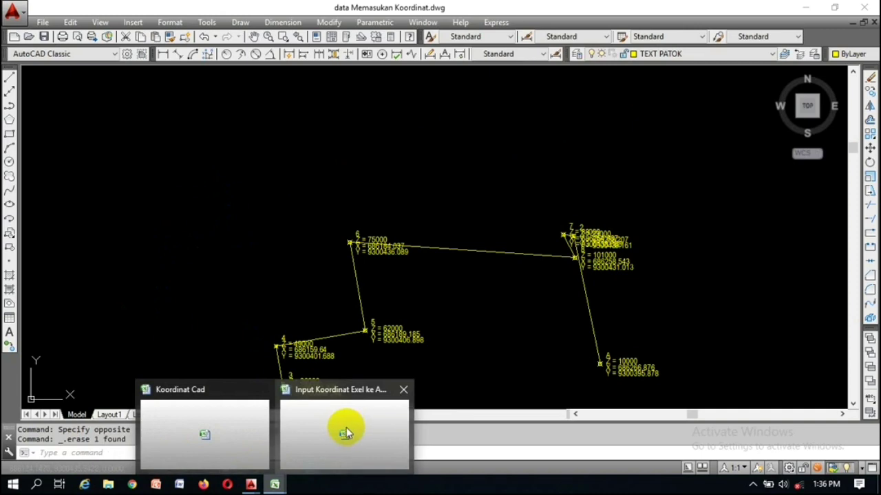
key("ctrl+v")
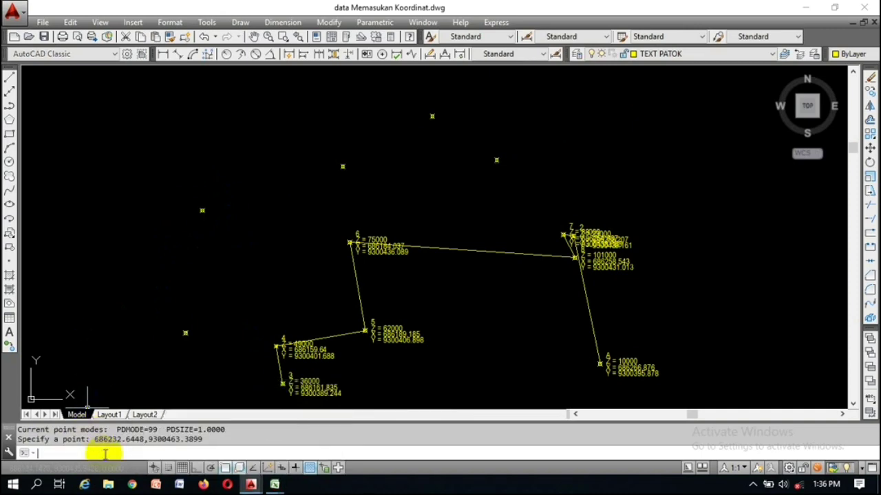
left_click(9, 105)
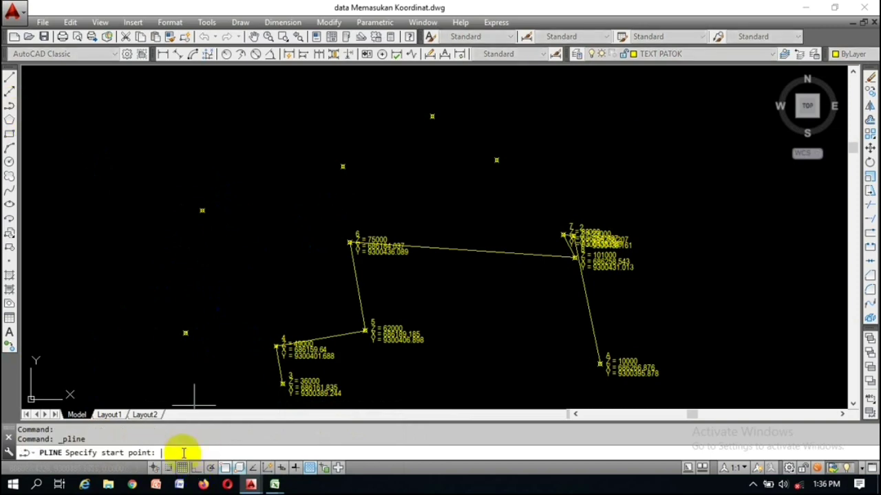
key("Escape")
key("Escape")
Switch to the coordinate workbook in Excel and copy the combined coordinates in H27:H31
mouse_move(275, 484)
left_click(321, 441)
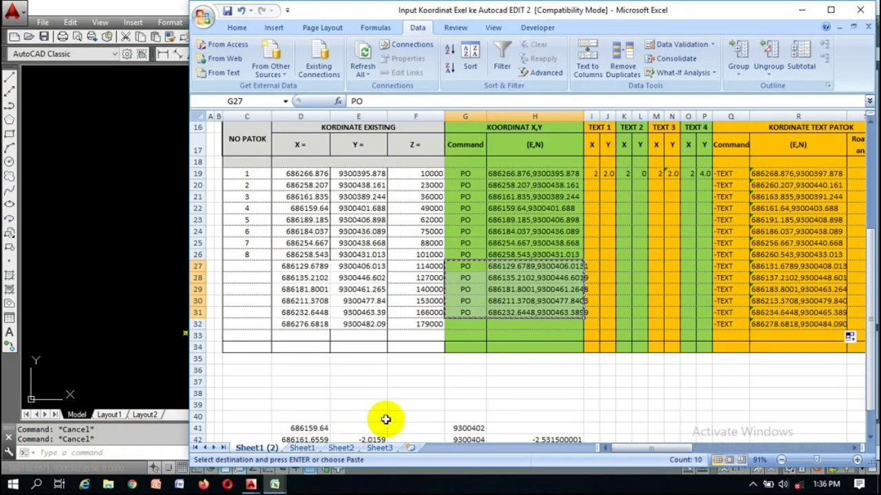
left_click_drag(530, 267, 526, 301)
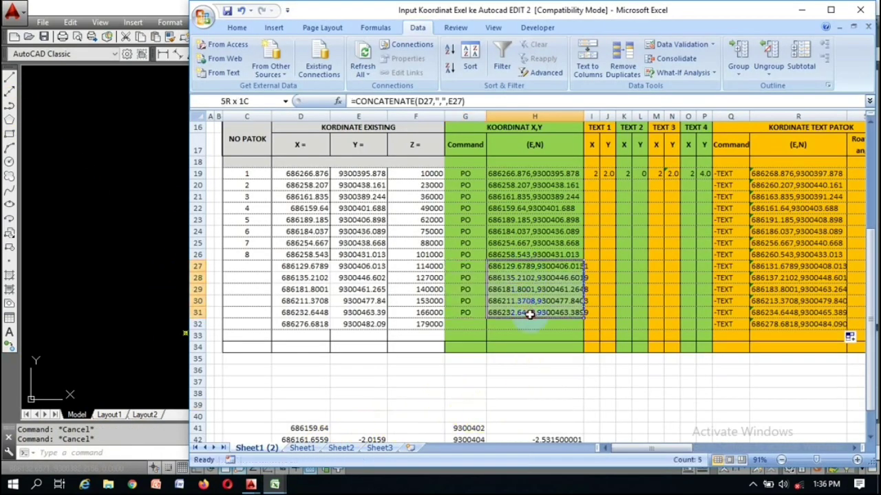
Switch to AutoCAD and draw a polyline through the new points using the copied coordinates
left_click(63, 252)
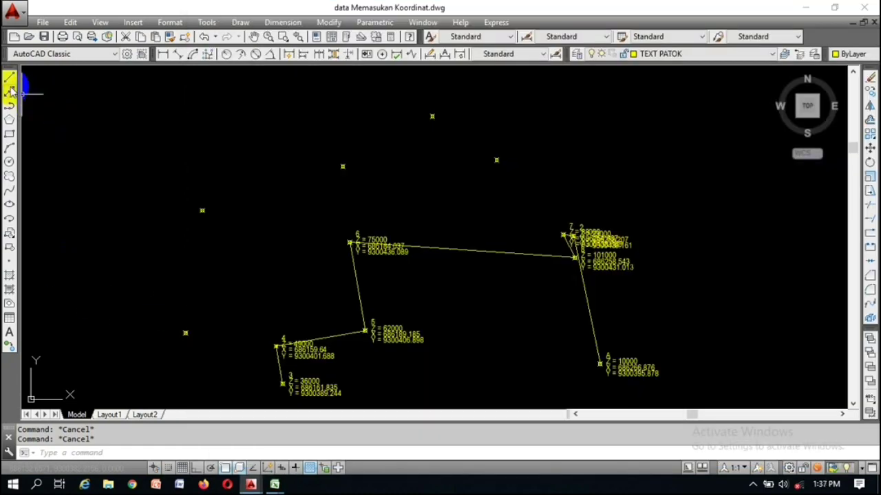
left_click(8, 106)
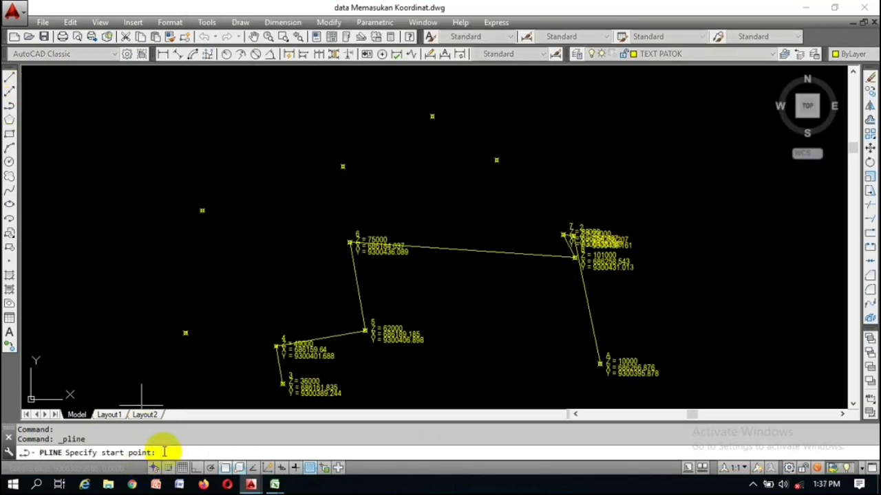
left_click(164, 452)
key("ctrl+v")
key("Escape")
key("Escape")
left_click(321, 172)
scroll(322, 176, "down", 2)
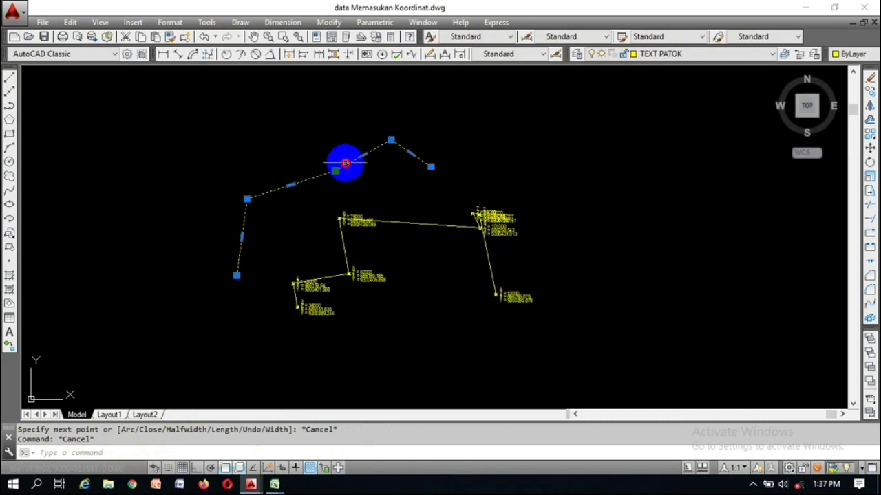
scroll(268, 205, "up", 2)
left_click(287, 271)
key("Escape")
key("Escape")
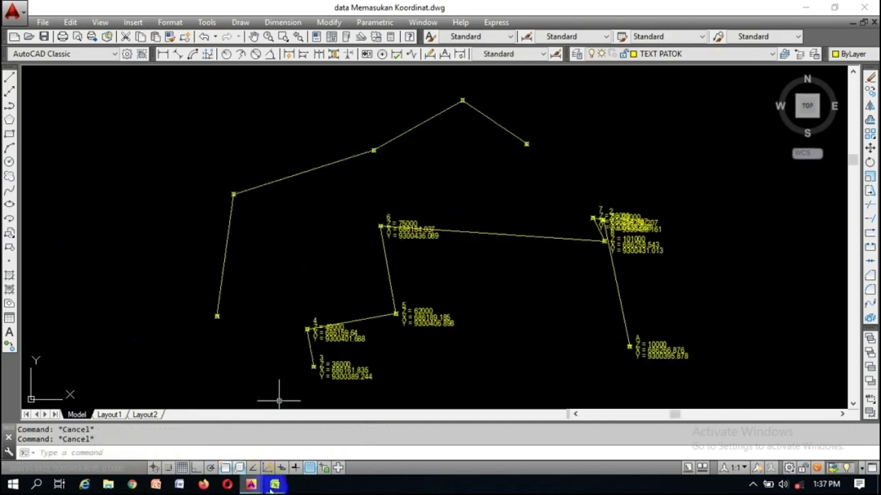
Switch to the coordinate workbook in Excel and copy the patok text commands in Q27:T32
mouse_move(274, 487)
left_click(320, 468)
left_click(640, 301)
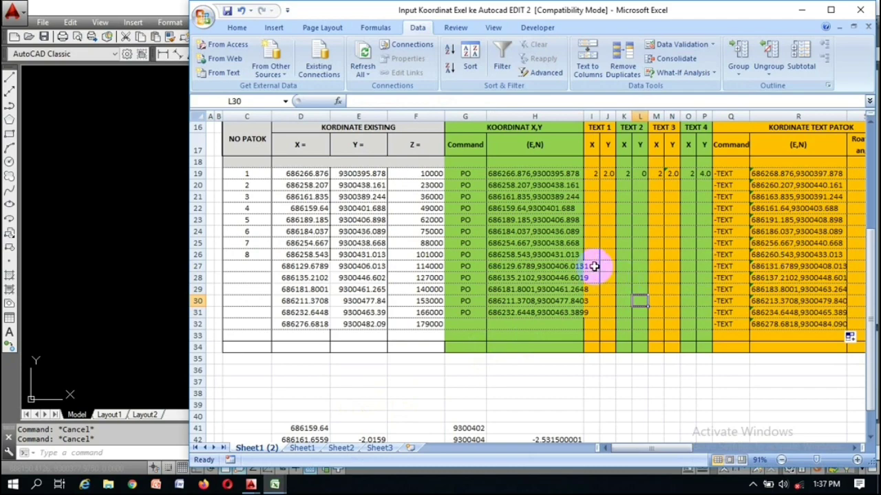
scroll(594, 266, "right", 3)
left_click_drag(344, 266, 502, 323)
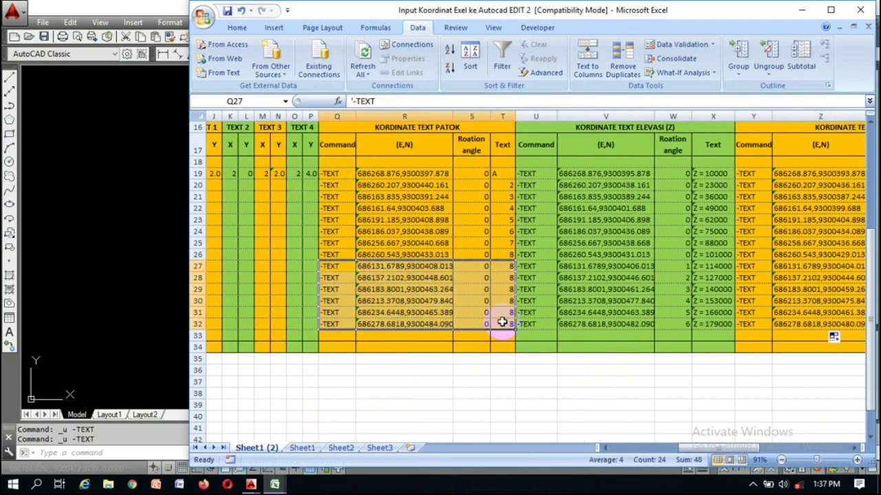
Switch to AutoCAD and run the copied patok text commands to place the 8 labels at the new coordinates
left_click(123, 250)
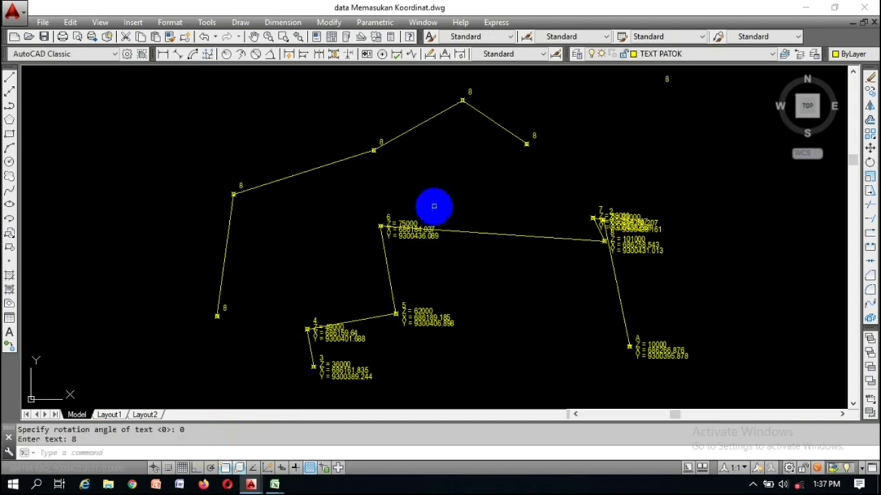
scroll(183, 187, "up", 2)
scroll(269, 193, "down", 2)
scroll(252, 320, "up", 2)
scroll(432, 181, "down", 3)
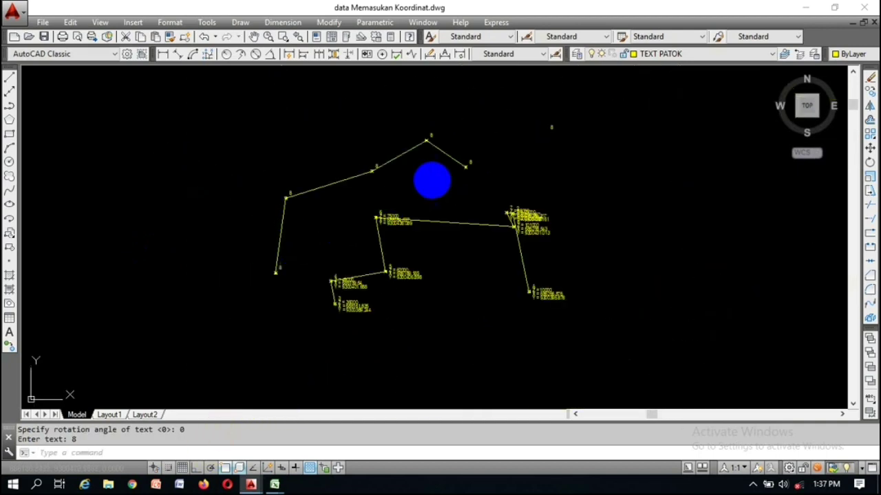
scroll(465, 156, "up", 3)
scroll(501, 158, "down", 3)
scroll(544, 136, "up", 2)
scroll(316, 193, "down", 3)
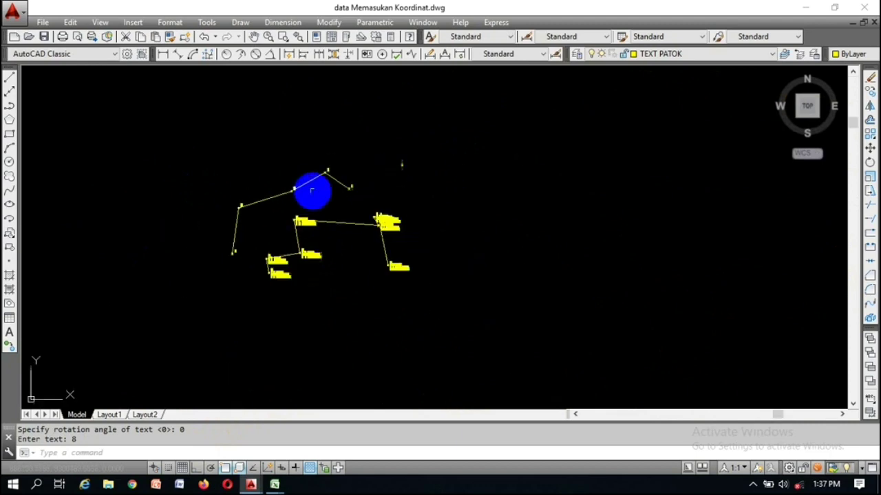
left_click(358, 363)
Copy the elevation text commands in U27:X32 from Excel and run them in AutoCAD to add the Z labels for the new coordinates
mouse_move(296, 488)
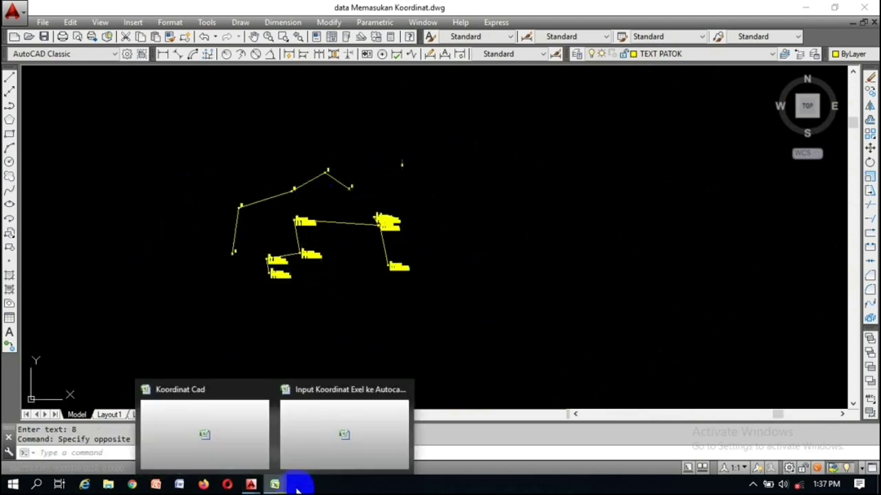
left_click(347, 430)
left_click_drag(540, 268, 733, 324)
left_click(129, 287)
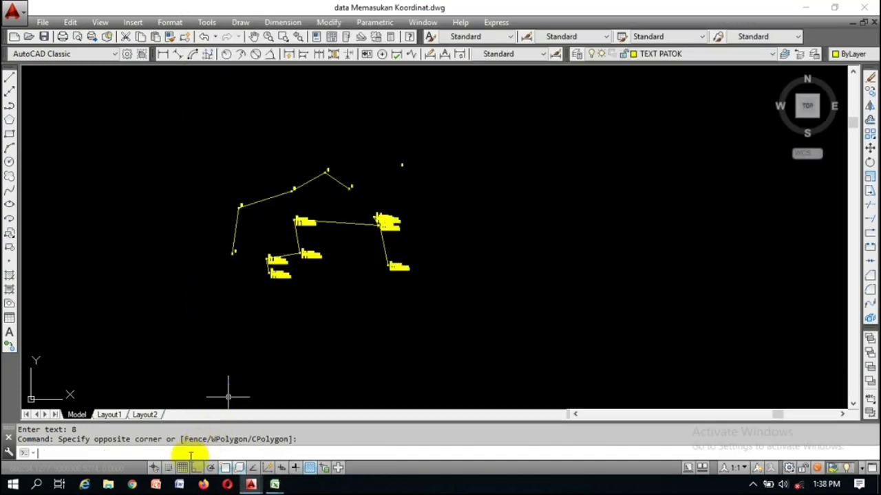
key("ctrl+v")
scroll(319, 137, "up", 5)
scroll(318, 138, "down", 5)
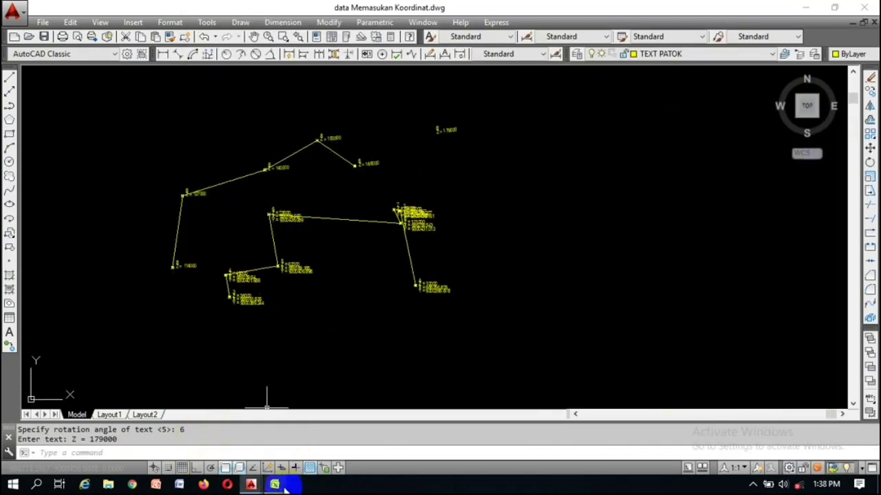
Copy the X text commands in Y27:AB32 from Excel and run them in AutoCAD to add the X labels for the new coordinates
mouse_move(288, 486)
left_click(343, 430)
left_click(754, 266)
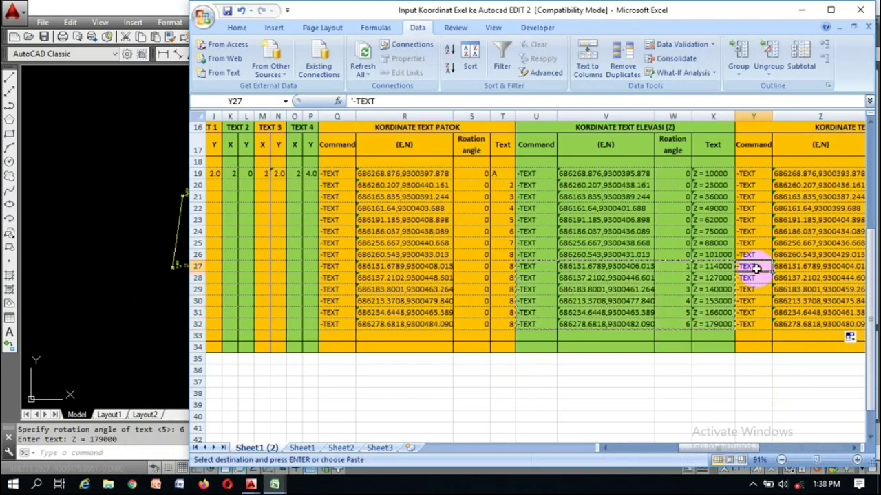
left_click_drag(756, 268, 773, 320)
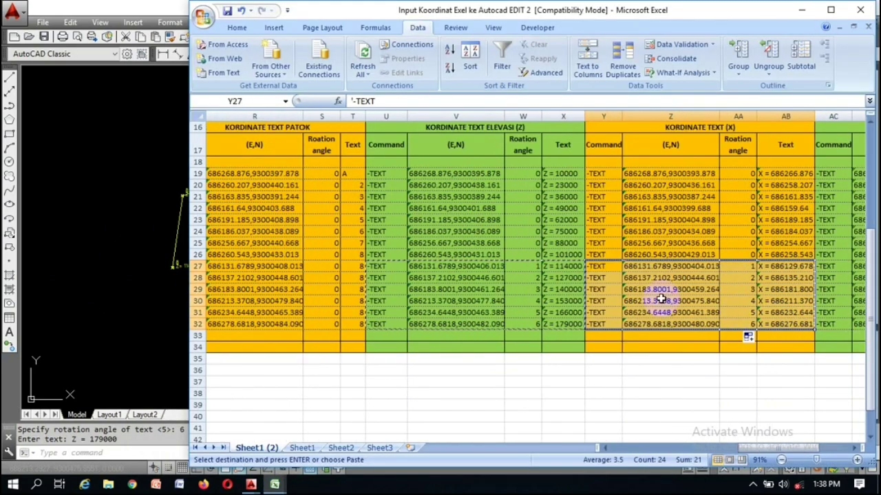
left_click(121, 300)
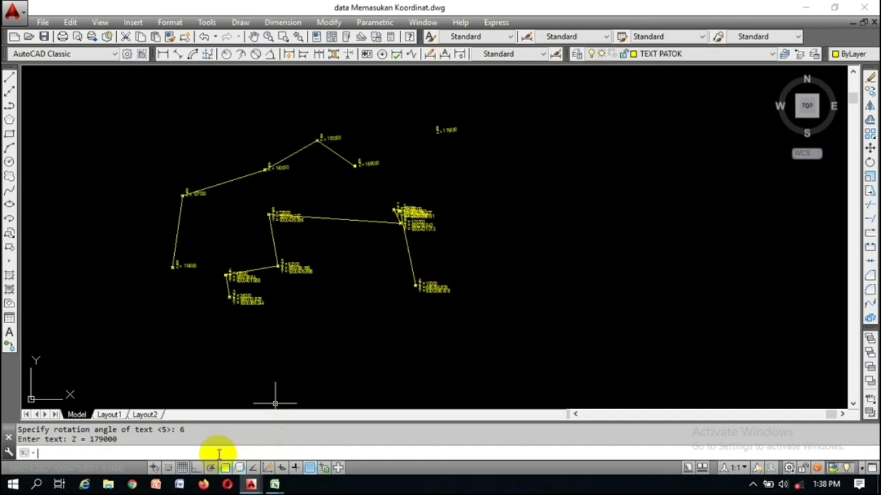
scroll(246, 171, "up", 2)
scroll(354, 158, "up", 8)
scroll(386, 172, "down", 10)
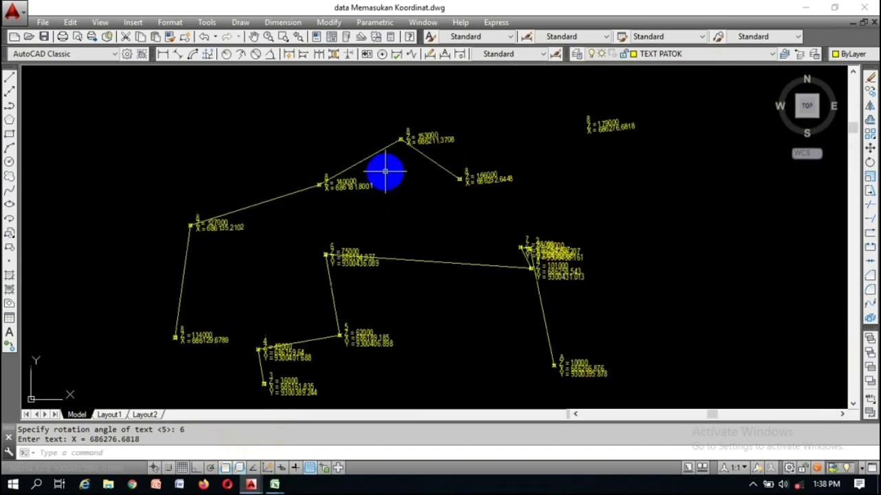
Copy the Y text commands in AC27:AF32 from Excel and run them in AutoCAD to add the Y labels for the new coordinates
mouse_move(274, 482)
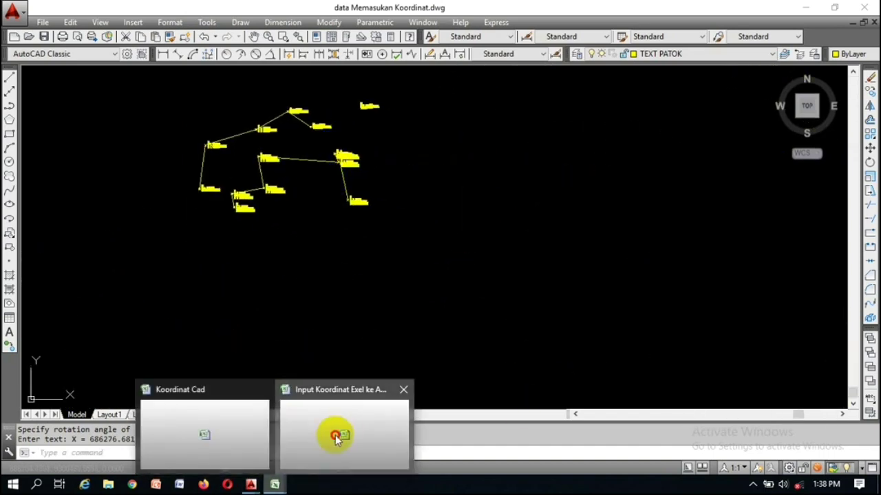
left_click(338, 434)
left_click_drag(756, 447, 814, 445)
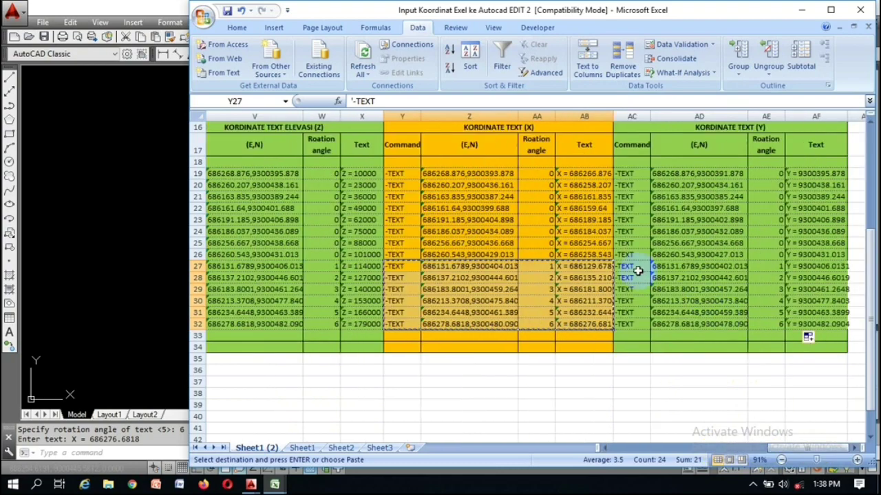
left_click_drag(634, 268, 740, 324)
left_click(129, 251)
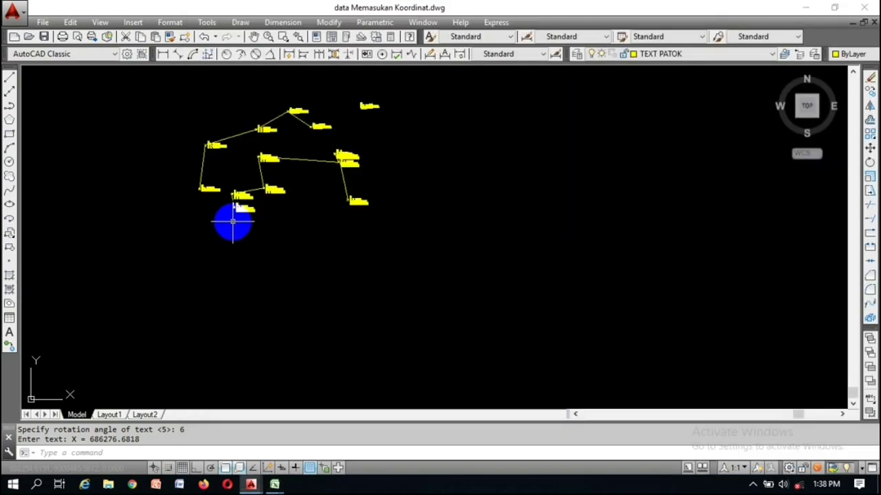
key("ctrl+v")
key("Escape")
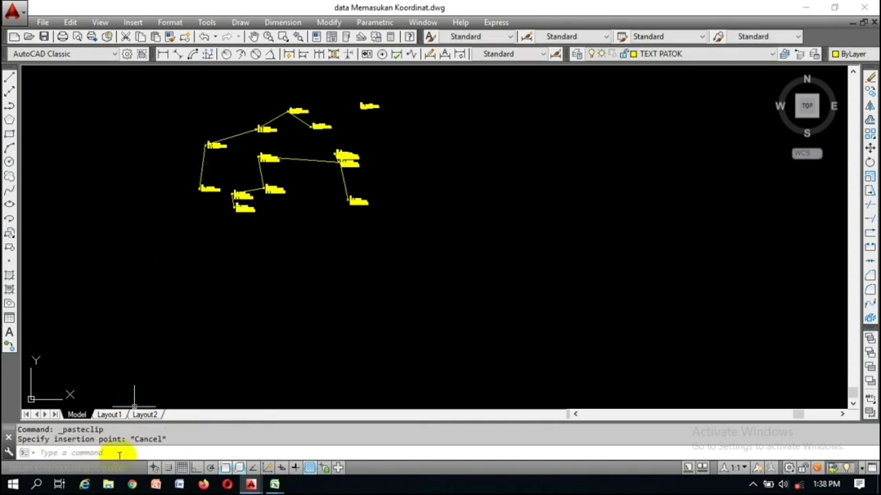
scroll(212, 191, "up", 8)
scroll(230, 261, "down", 8)
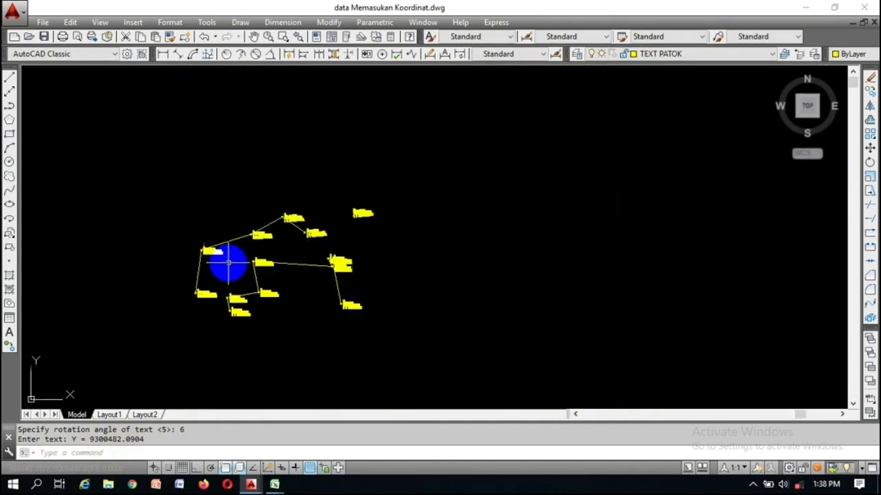
scroll(318, 268, "up", 3)
middle_click_drag(269, 232, 503, 241)
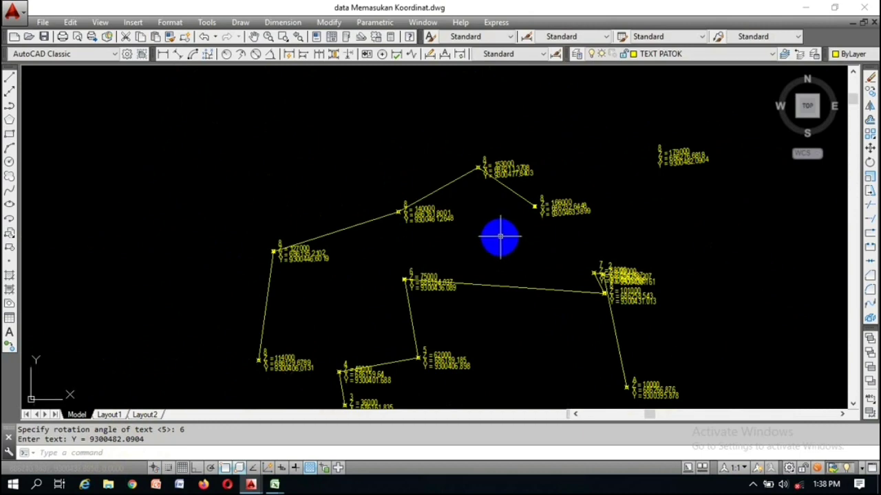
left_click(481, 254)
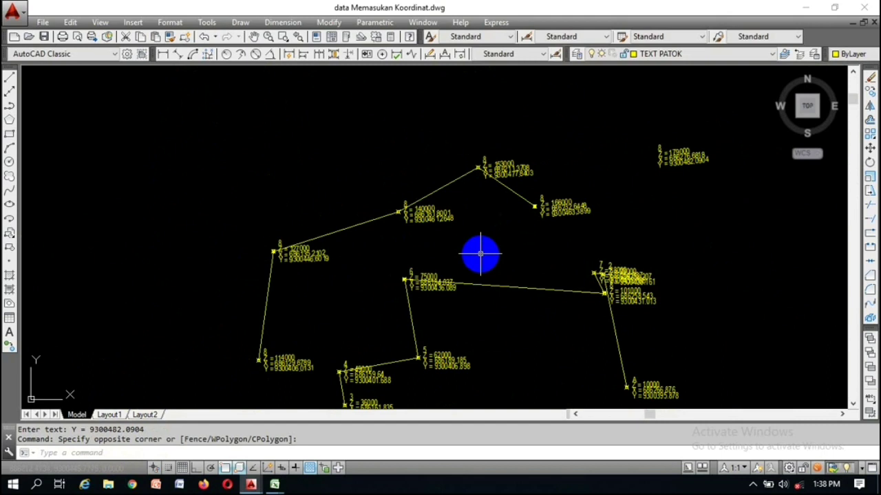